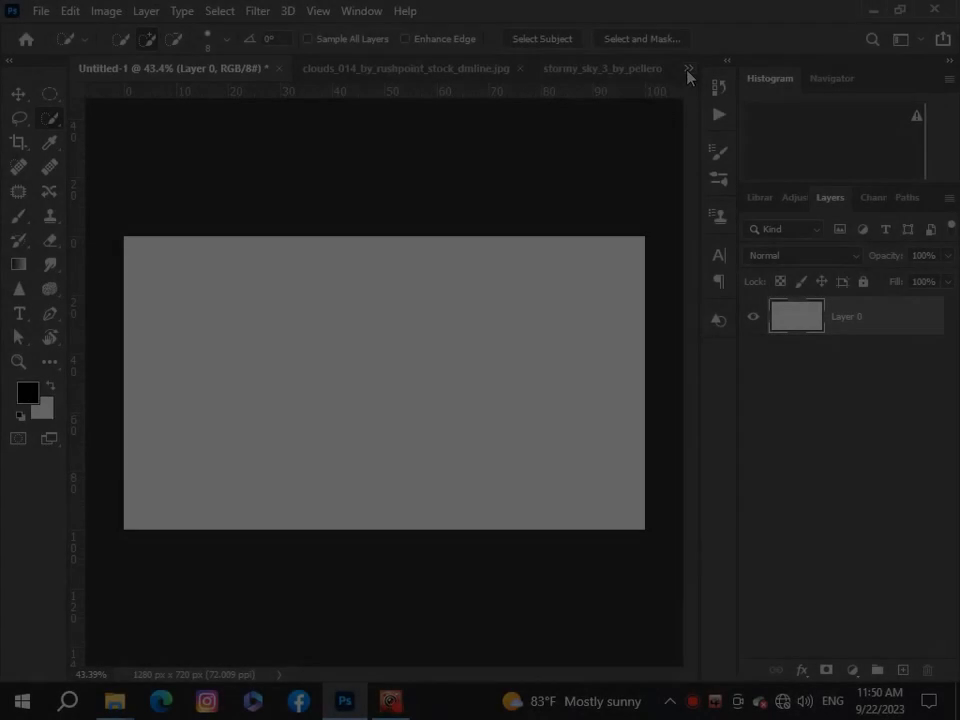
Copy the whole clouds_014_by_rushpoint_stock_dmline.jpg image and paste it into the Untitled-1 document as a new layer
left_click(688, 68)
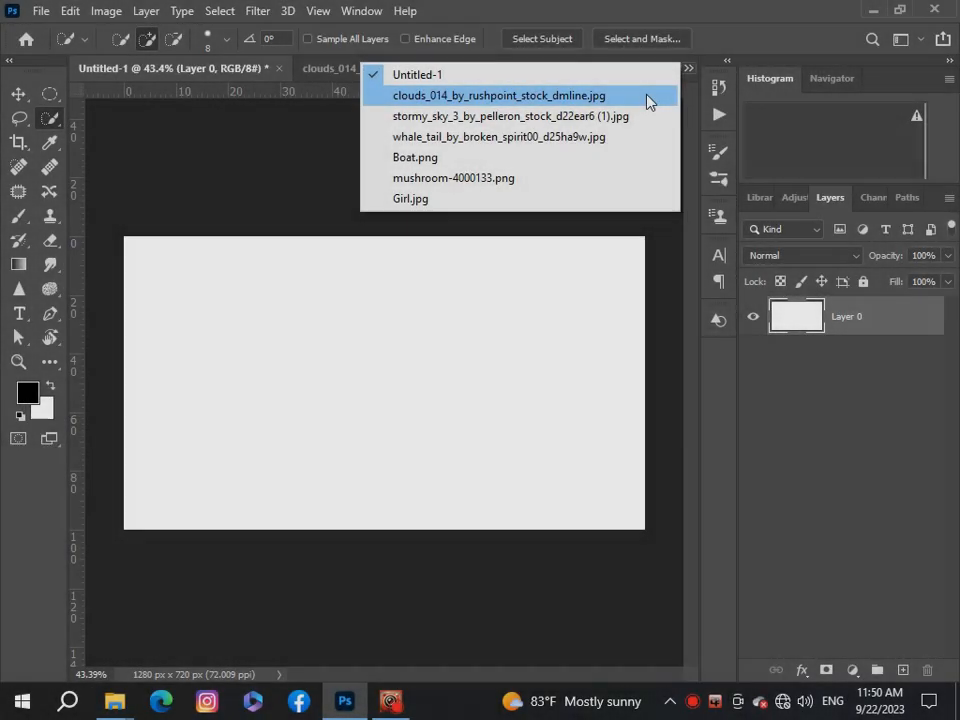
left_click(647, 96)
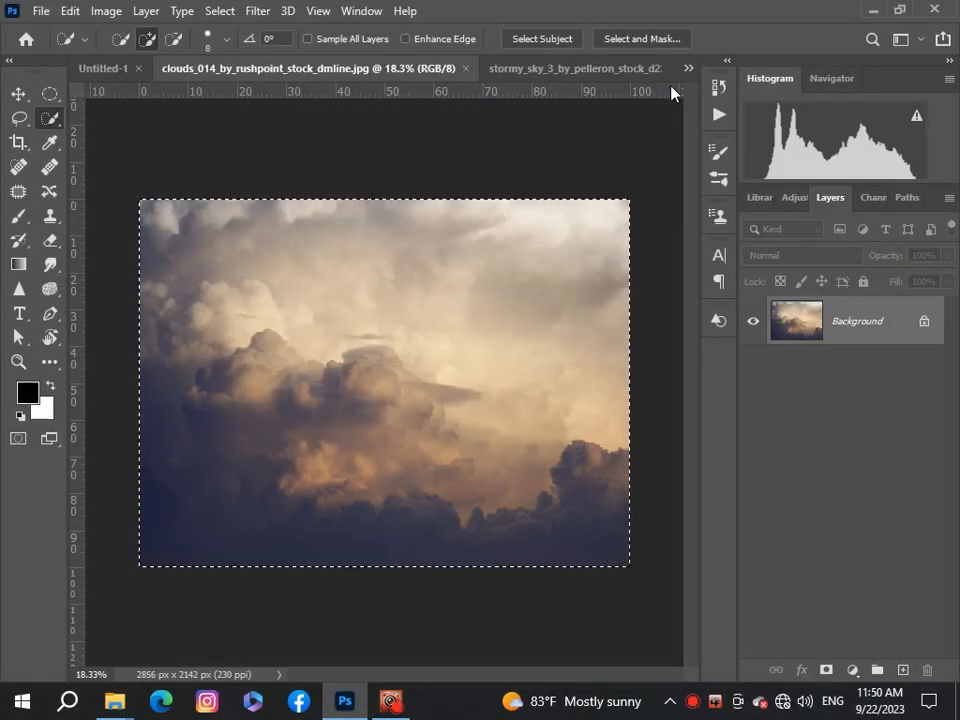
left_click(689, 70)
left_click(666, 79)
key("ctrl+0")
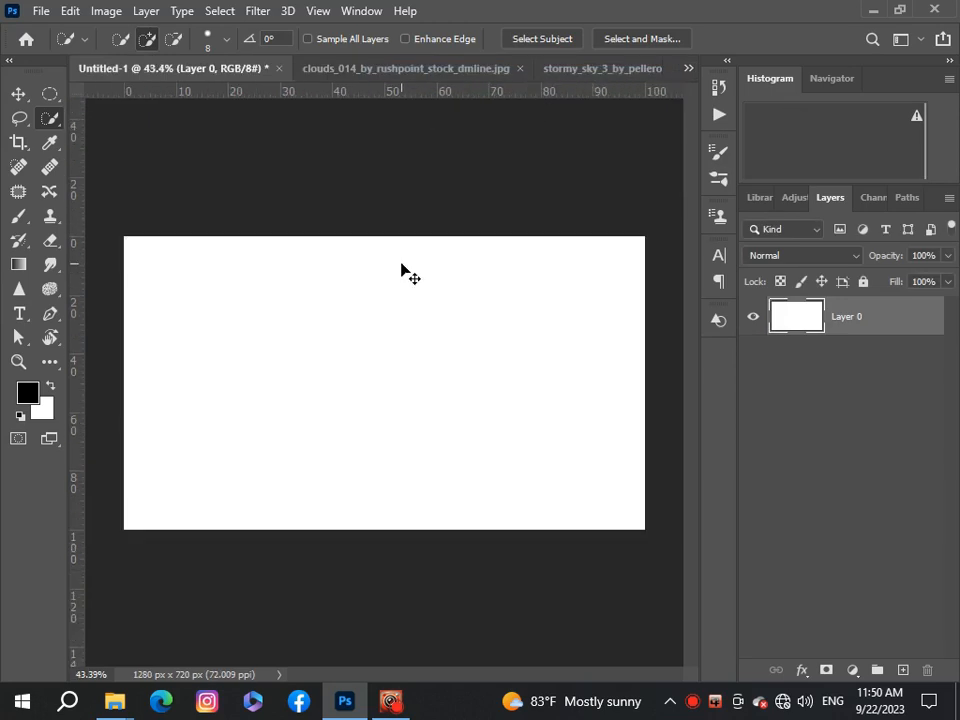
key("ctrl+v")
left_click(18, 94)
scroll(372, 314, "down", 1)
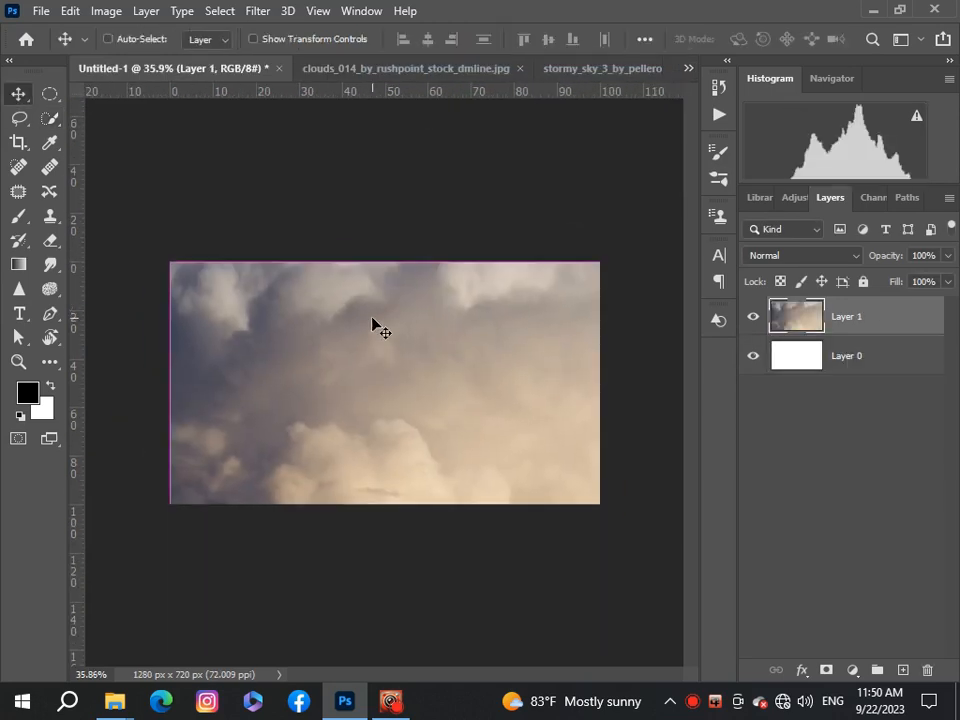
Scale the pasted clouds layer to about 45% width and 47% height, aligned to the canvas top and covering the whole canvas
key("ctrl+t")
key("ctrl+0")
left_click_drag(607, 569, 465, 422)
key("ctrl+plus")
key("ctrl+plus")
key("ctrl+plus")
scroll(451, 428, "down", 3)
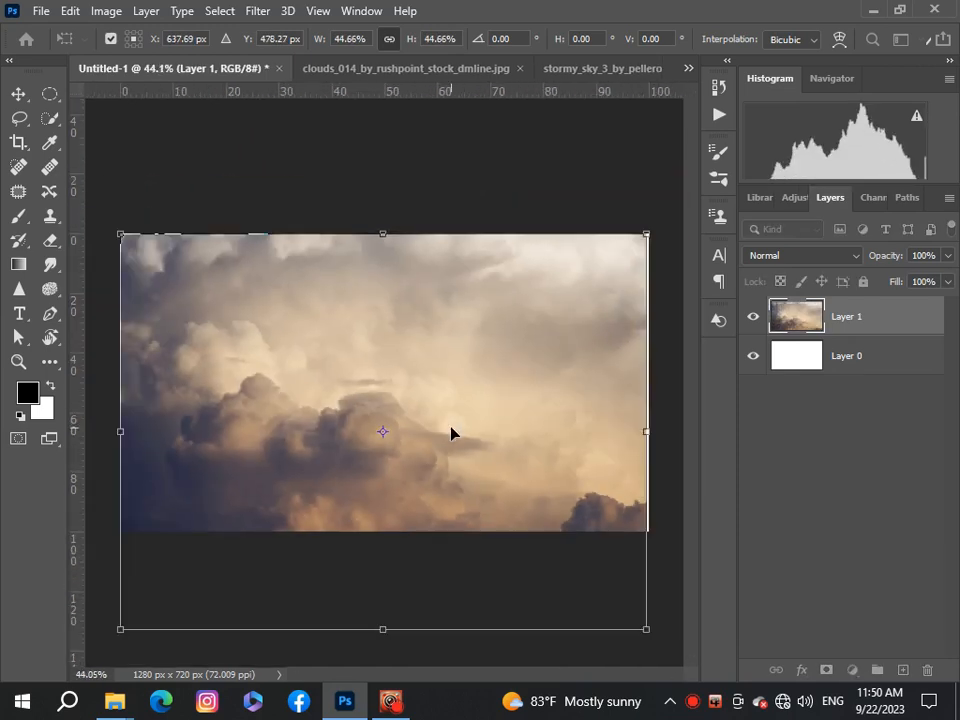
left_click_drag(449, 441, 454, 450)
left_click_drag(122, 450, 120, 450)
left_click_drag(385, 251, 386, 231)
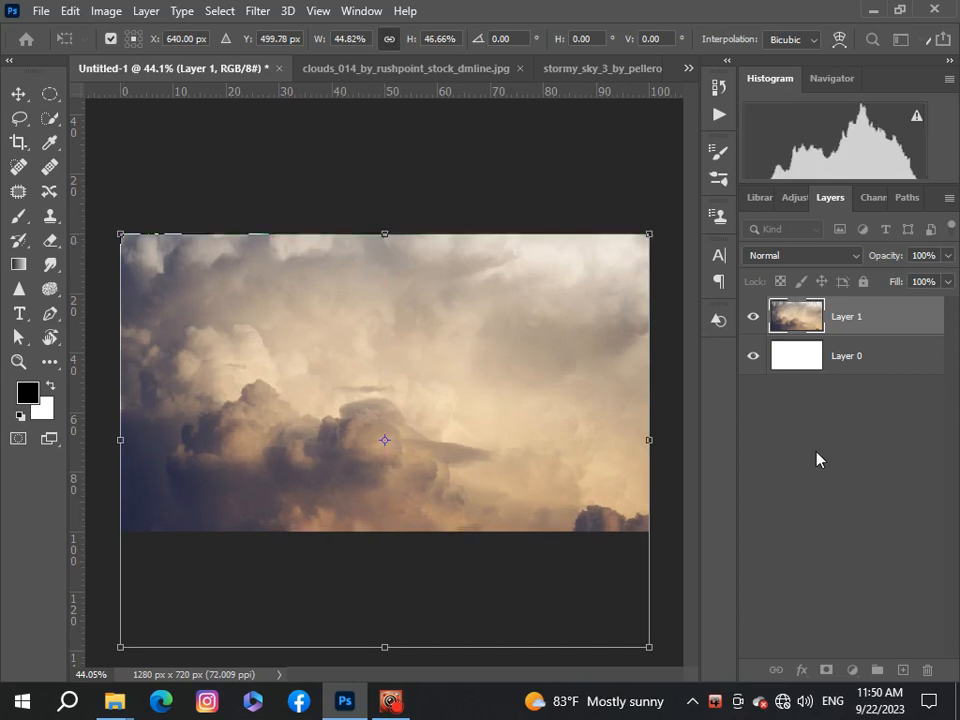
key("Return")
key("ctrl+0")
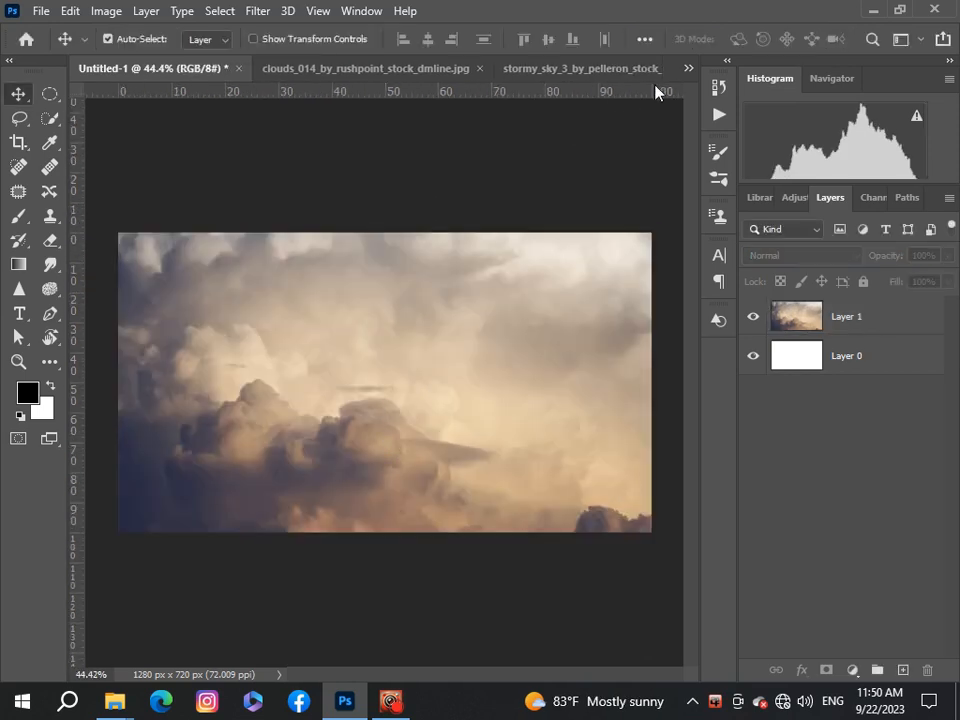
Copy the whole stormy_sky_3 image and paste it into Untitled-1 above the clouds layer
left_click(692, 71)
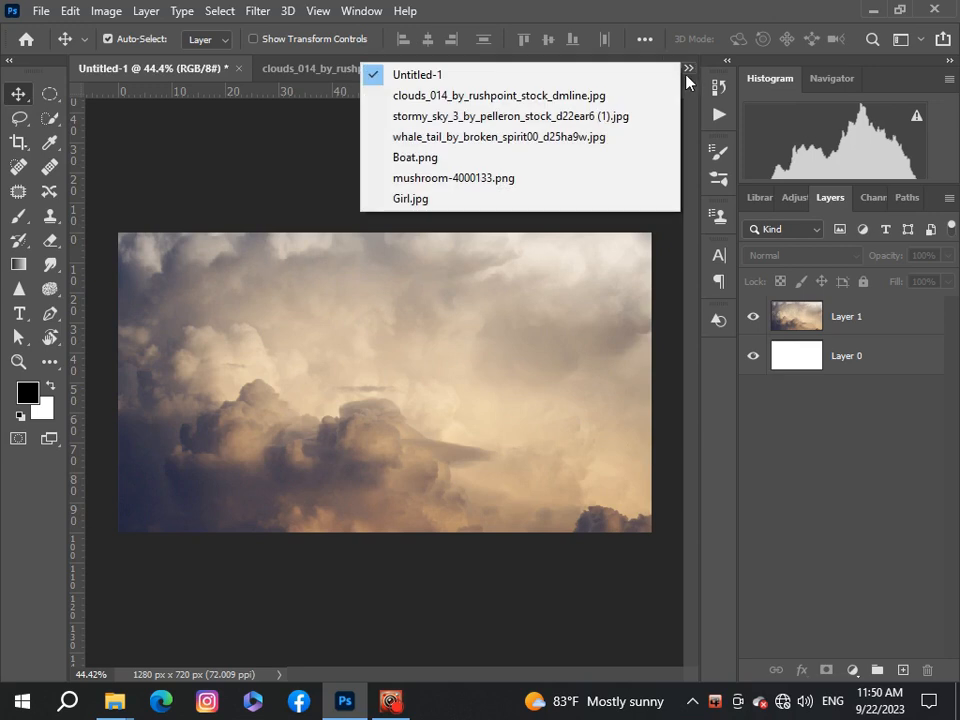
left_click(614, 116)
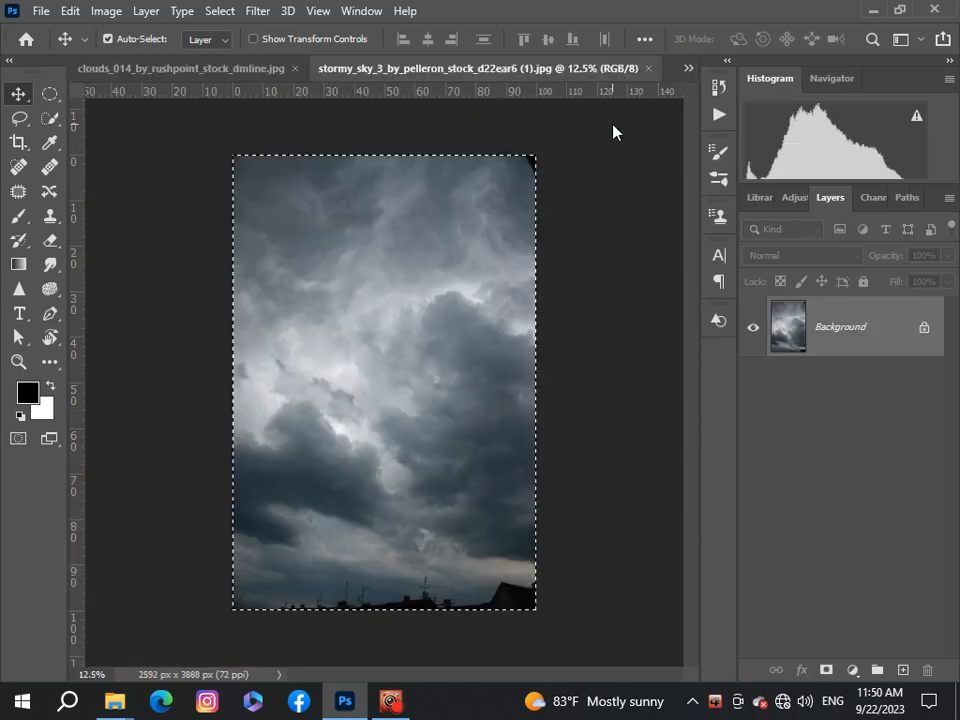
left_click(688, 70)
left_click(662, 58)
scroll(365, 372, "down", 3)
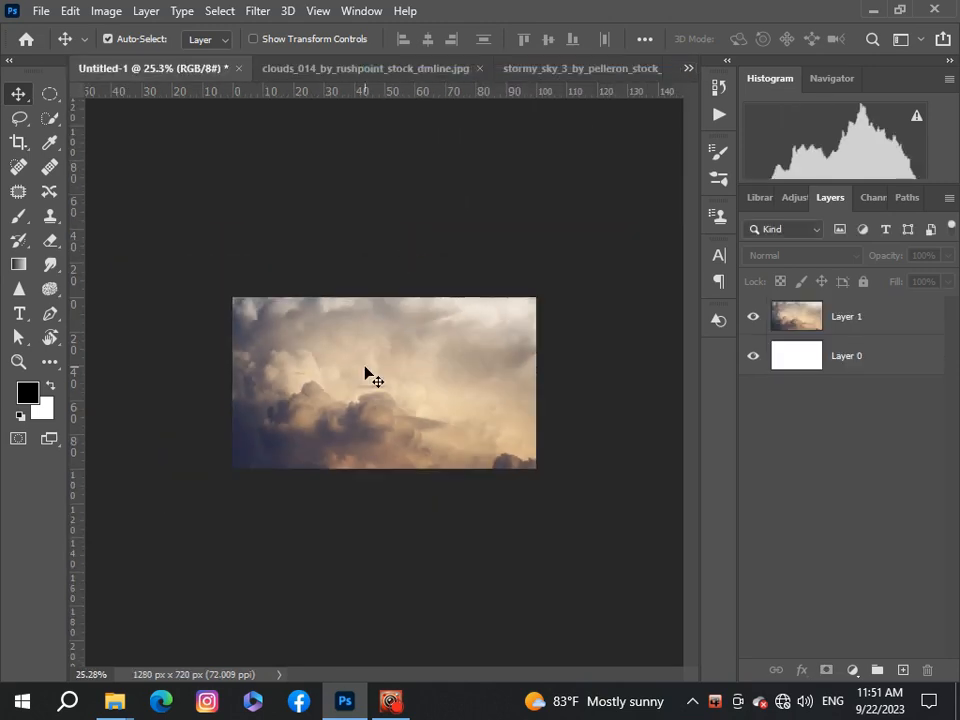
key("ctrl+v")
Scale the stormy sky layer to about 33%, rotate it about 90.5° and position it over the canvas
key("ctrl+t")
key("ctrl+0")
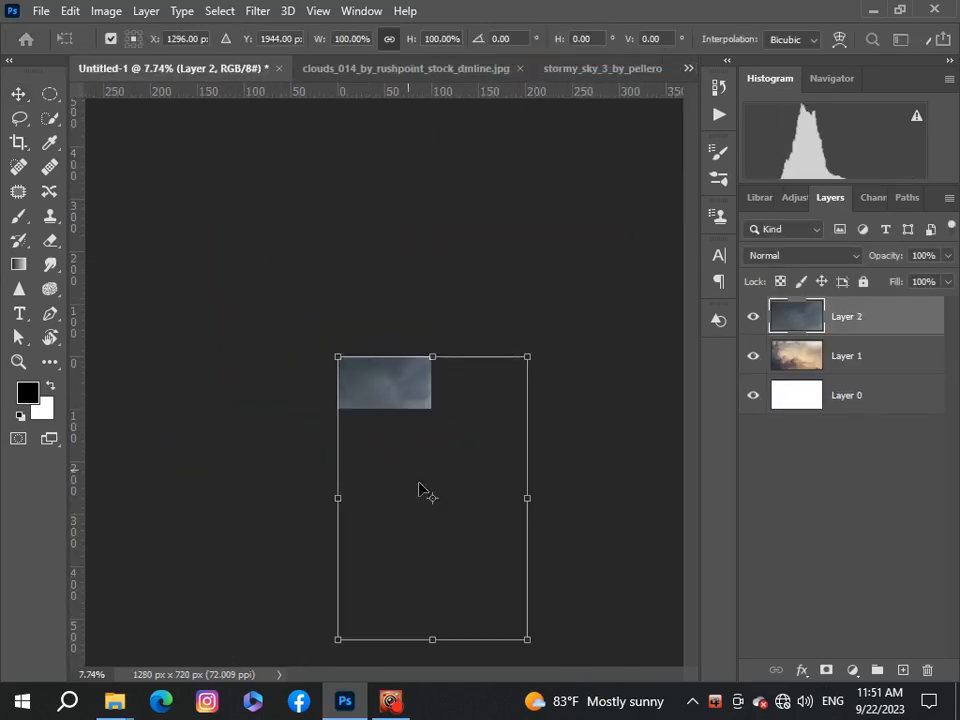
left_click_drag(527, 641, 407, 489)
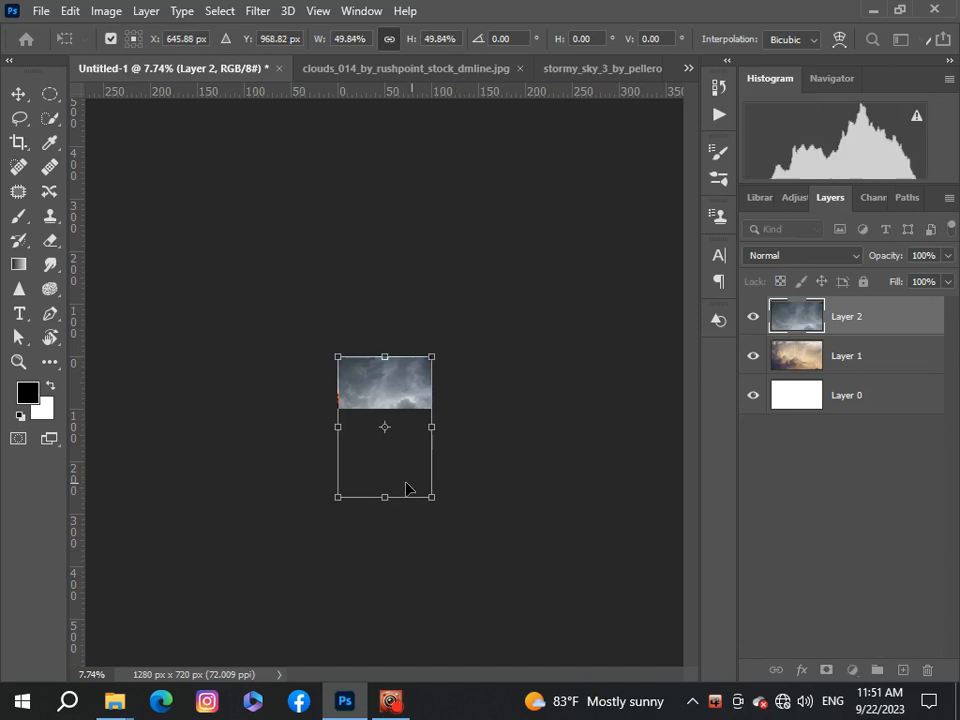
key("ctrl+0")
left_click_drag(487, 611, 281, 523)
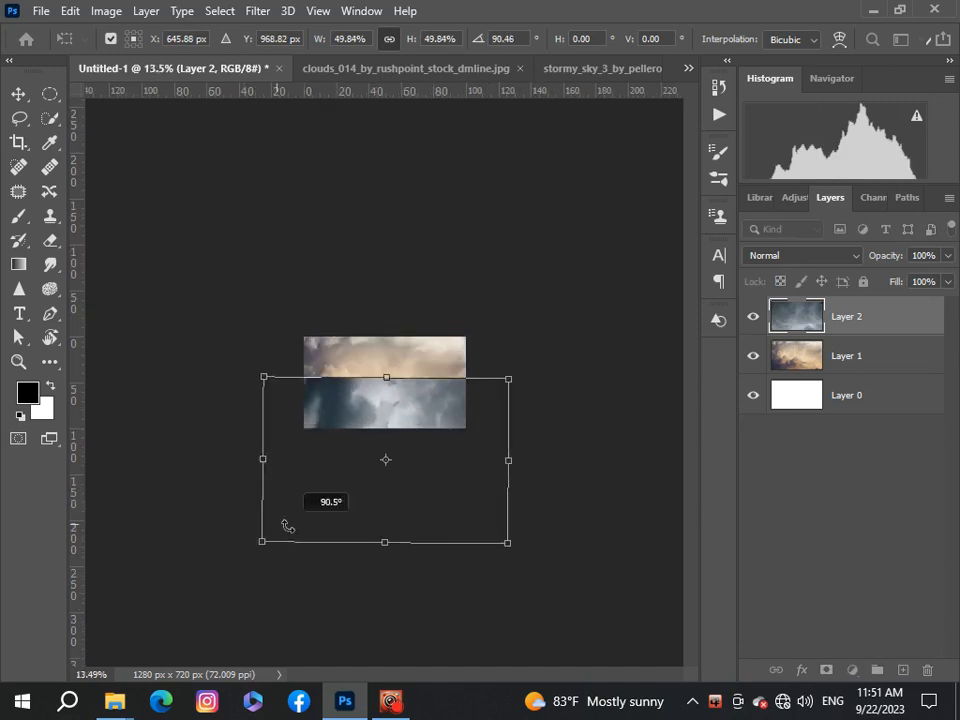
key("ctrl+0")
left_click_drag(414, 463, 414, 366)
left_click_drag(386, 600, 375, 495)
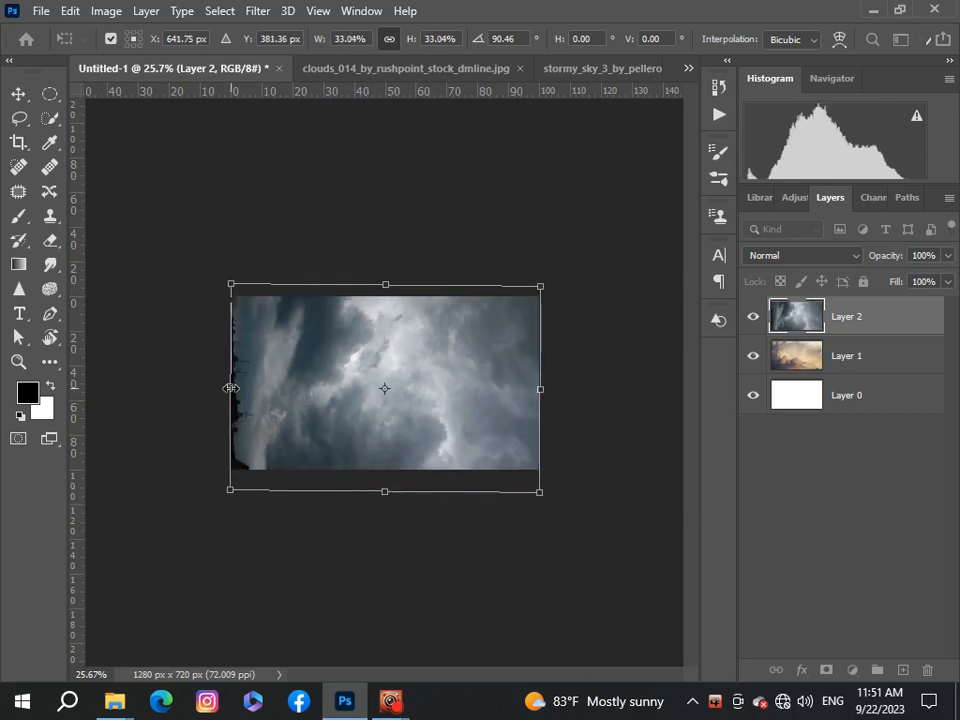
Widen the rotated stormy sky past the canvas side, flatten it and place it over roughly the upper 60% of the canvas
left_click_drag(230, 388, 202, 389)
left_click_drag(341, 408, 346, 343)
scroll(346, 343, "up", 4)
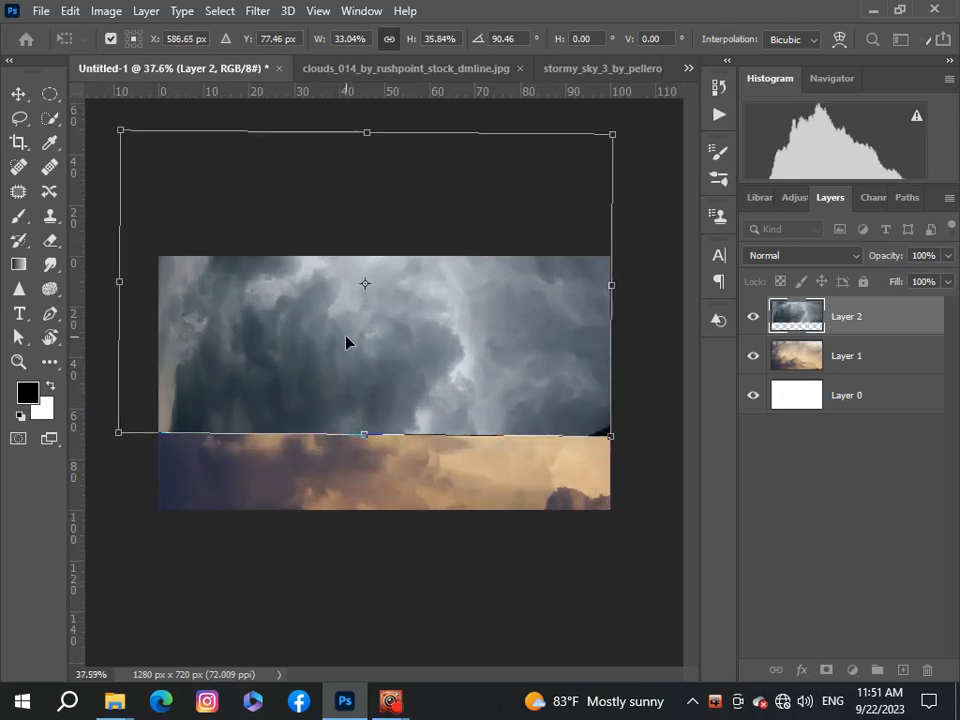
left_click_drag(375, 391, 377, 373)
left_click_drag(368, 118, 379, 221)
left_click_drag(439, 369, 436, 363)
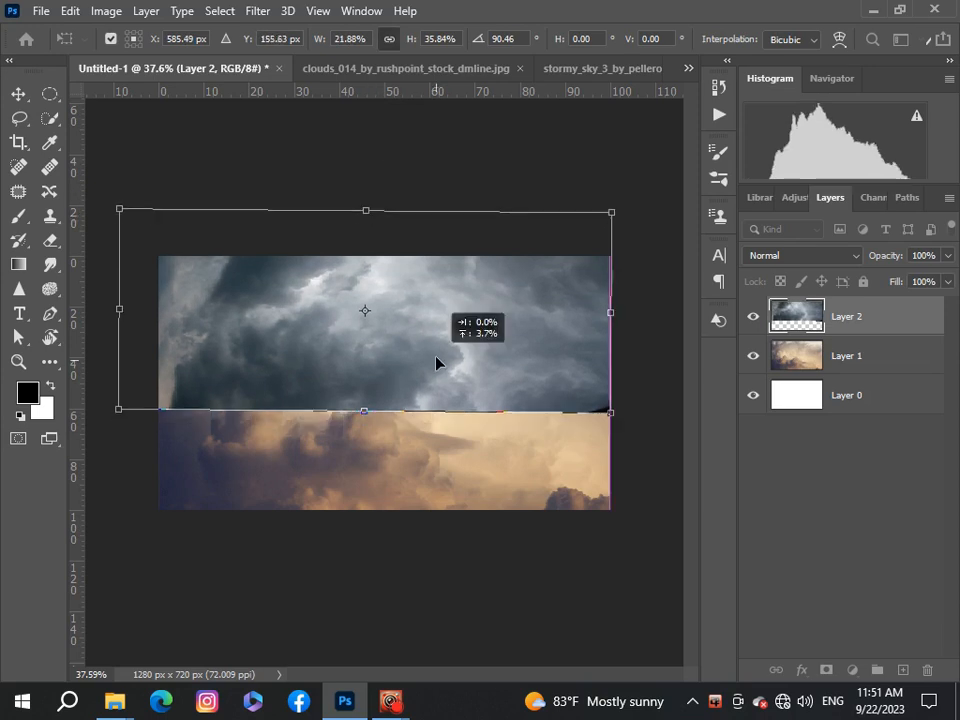
left_click(846, 521)
scroll(505, 432, "down", 1)
Add a layer mask to the stormy sky layer and paint its lower edge away with a soft black 400 px brush
left_click(905, 326)
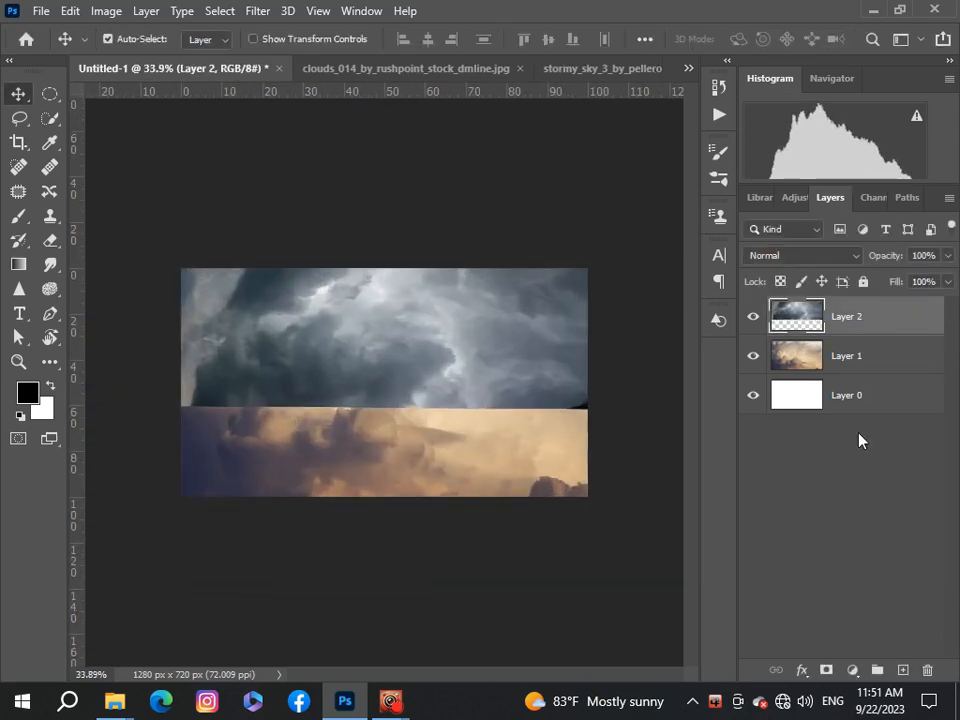
left_click(826, 671)
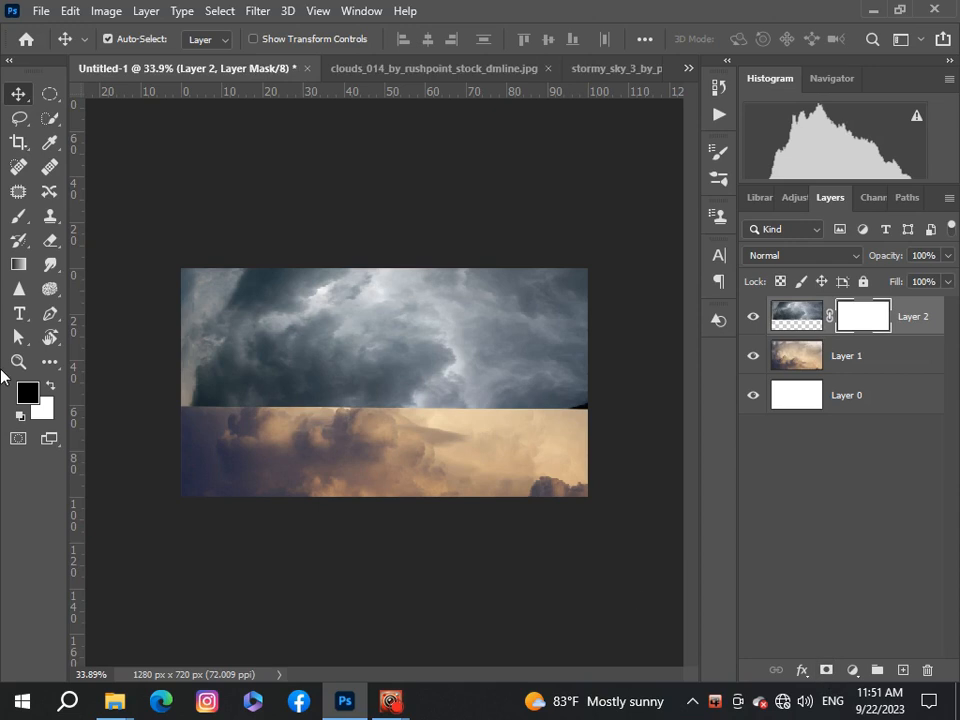
left_click(18, 218)
scroll(180, 450, "up", 2)
scroll(186, 460, "down", 1)
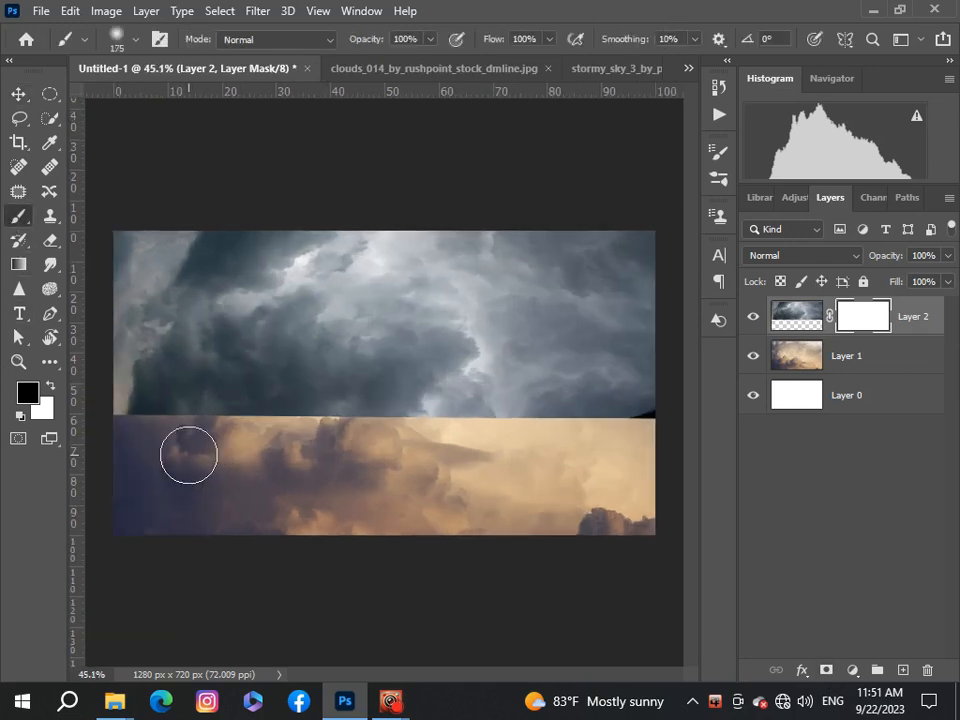
scroll(188, 455, "down", 2)
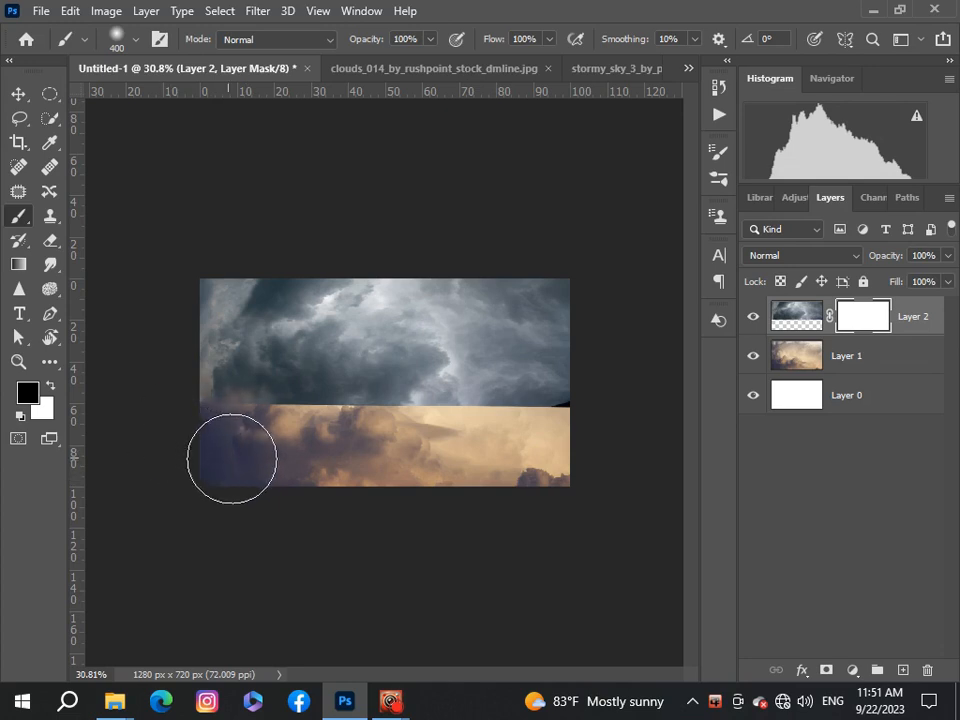
mouse_move(225, 440)
left_mouse_down()
mouse_move(332, 488)
mouse_move(286, 449)
mouse_move(306, 441)
mouse_move(344, 460)
mouse_move(324, 464)
mouse_move(332, 474)
mouse_move(318, 442)
mouse_move(411, 489)
left_mouse_up()
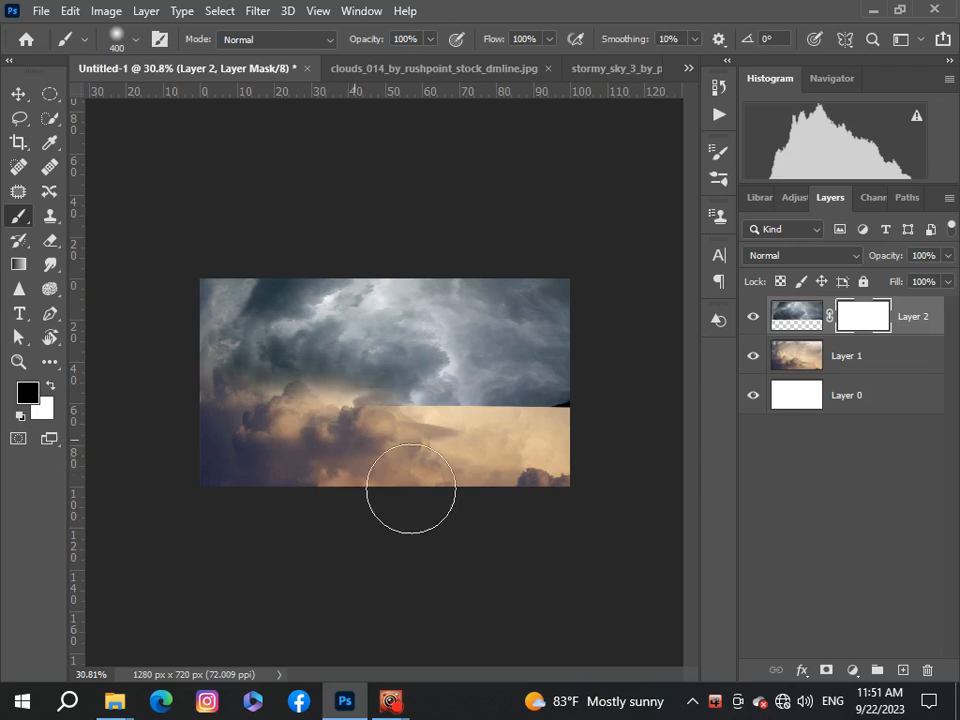
scroll(390, 383, "up", 1)
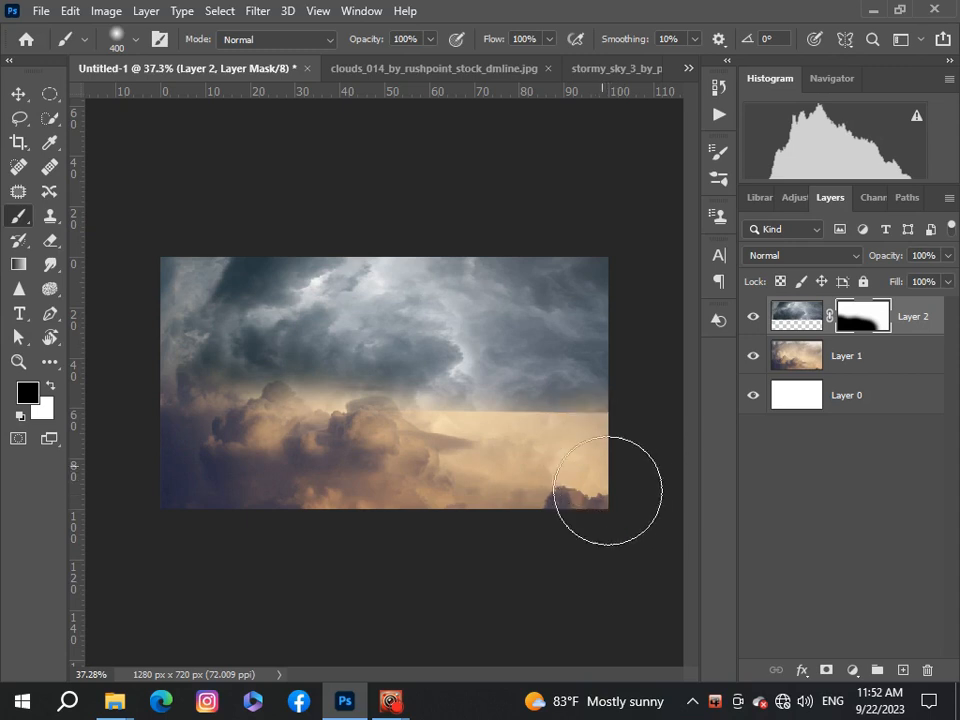
left_click_drag(511, 472, 492, 467)
scroll(489, 467, "up", 2)
scroll(489, 467, "down", 1)
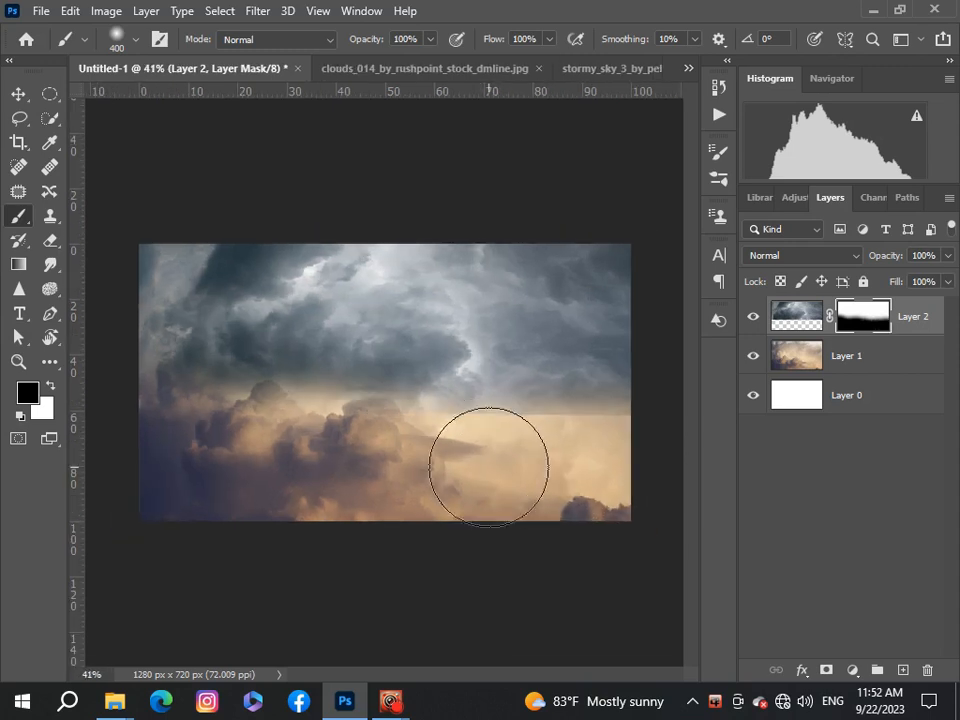
Enlarge the brush to 500 px and soften the mask transition between the stormy sky and the clouds across the canvas
key("]")
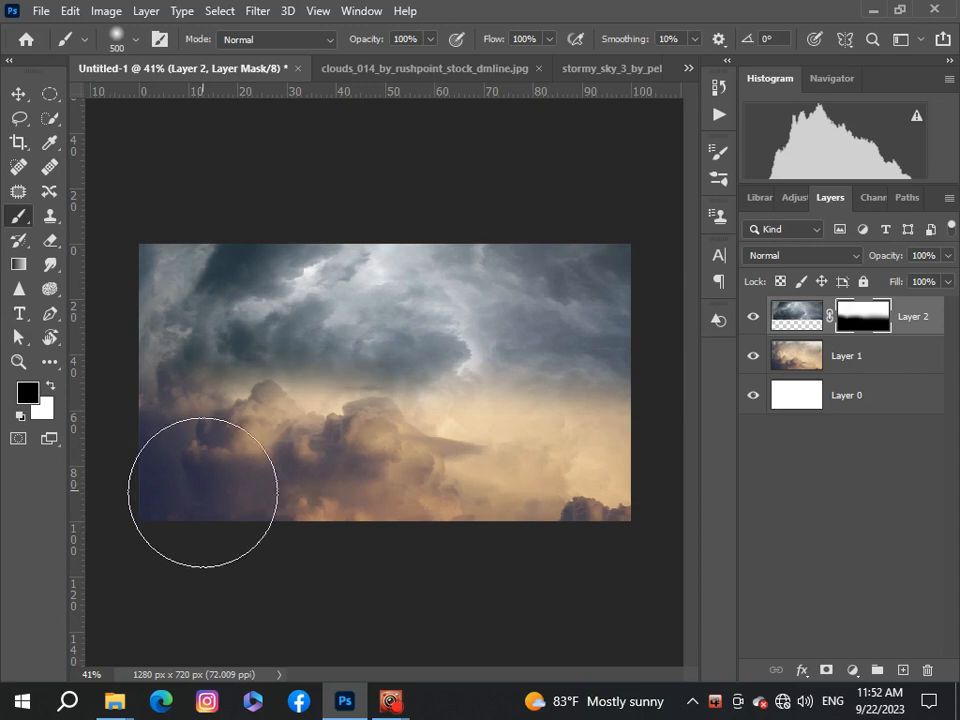
scroll(230, 500, "down", 3)
scroll(360, 490, "up", 3)
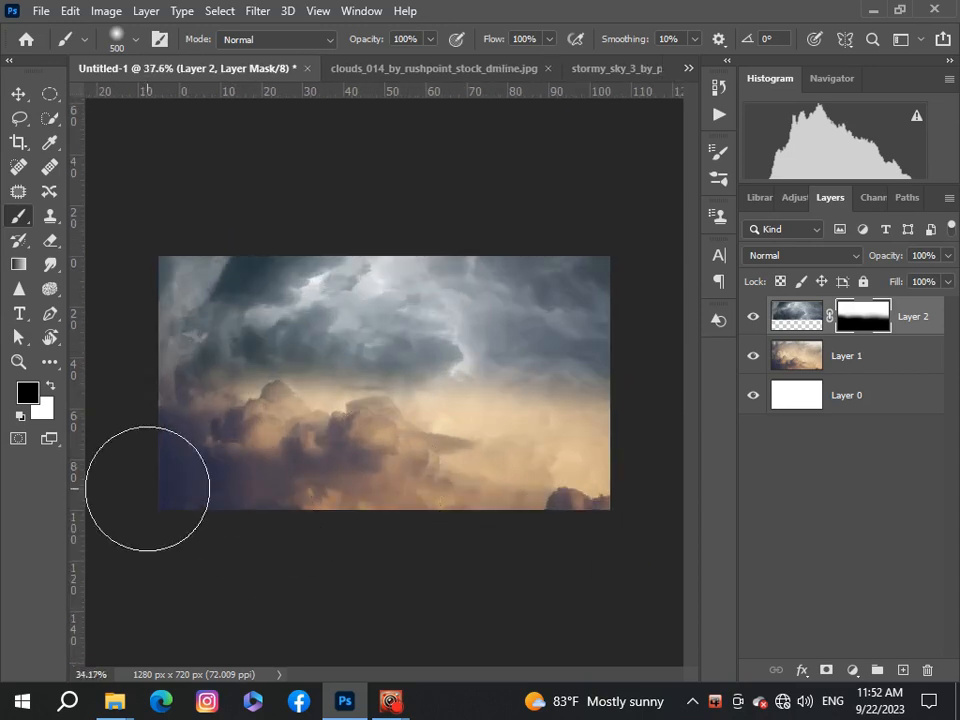
scroll(150, 488, "down", 1)
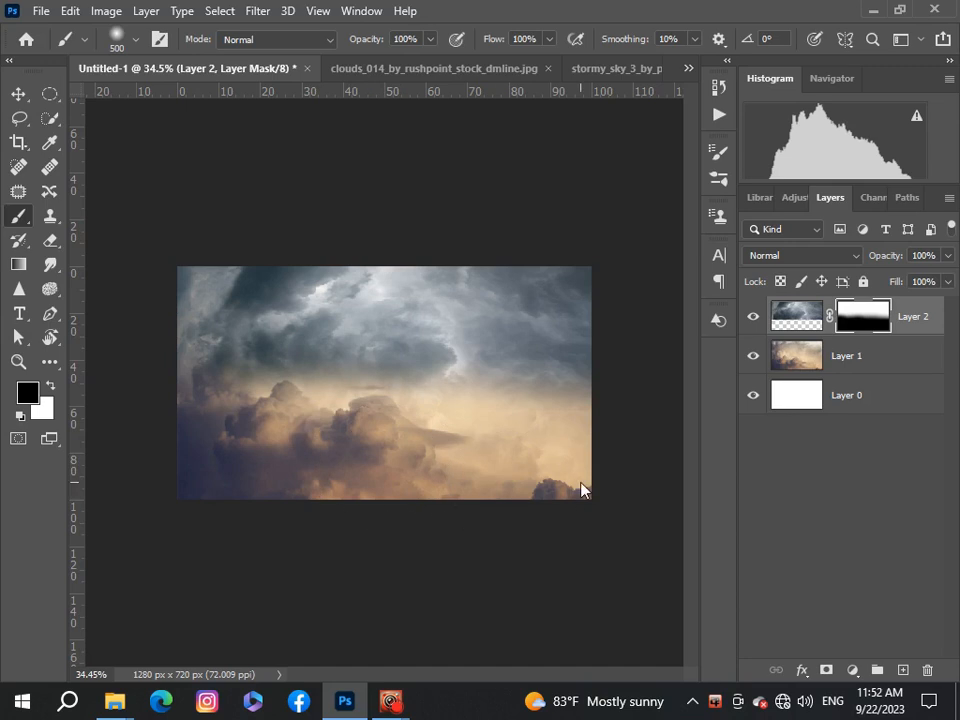
scroll(478, 486, "down", 3)
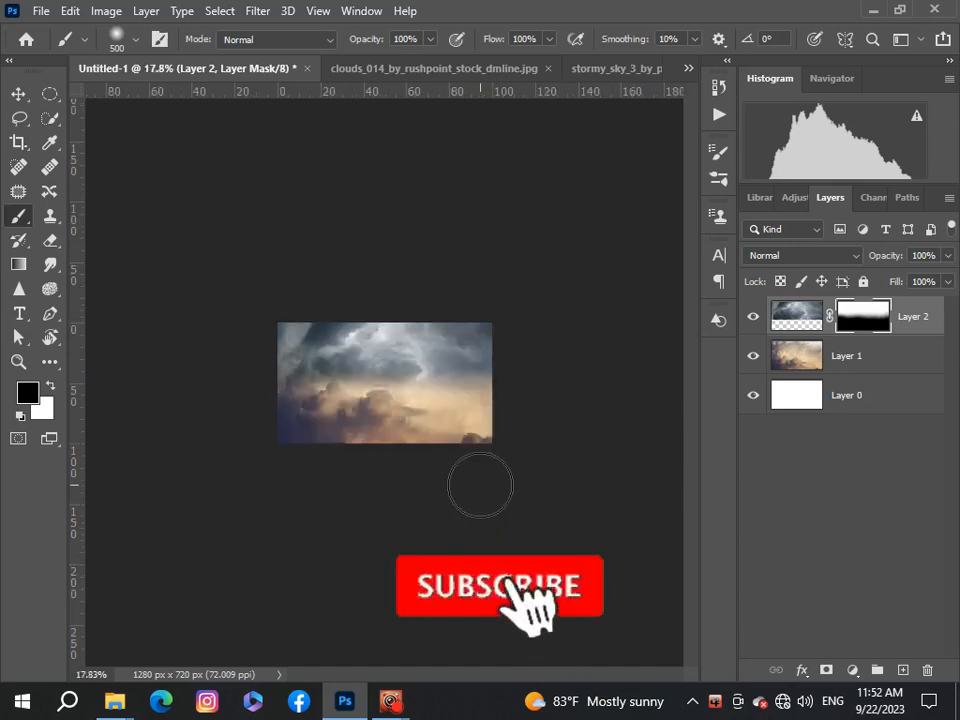
scroll(478, 486, "up", 3)
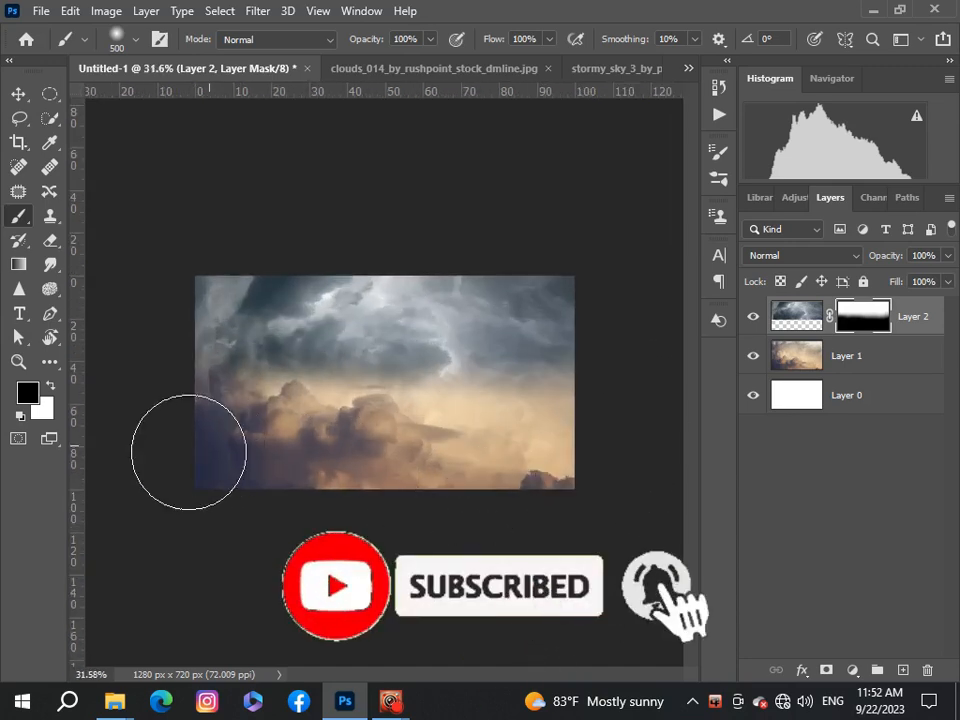
scroll(334, 488, "down", 3)
scroll(350, 488, "up", 5)
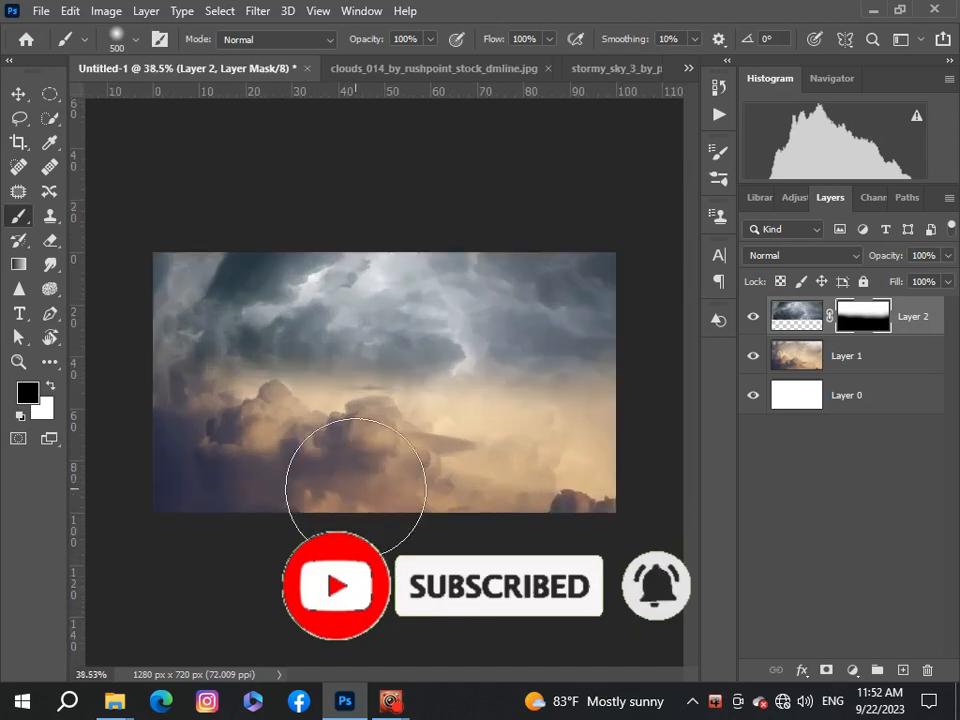
left_click(18, 93)
scroll(317, 364, "down", 2)
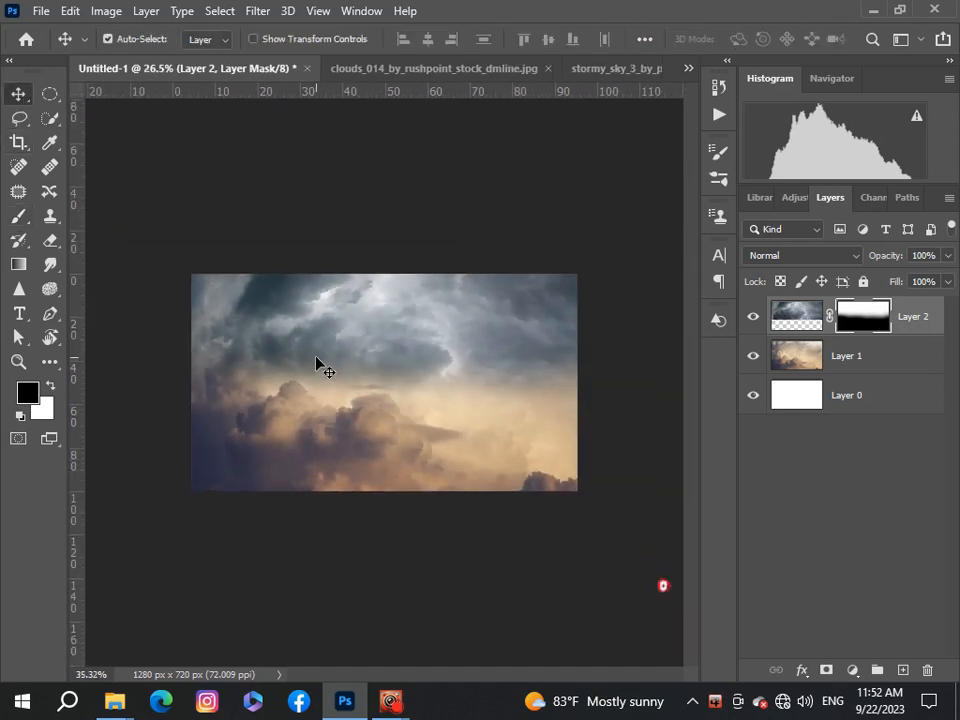
scroll(317, 364, "up", 2)
scroll(320, 364, "up", 1)
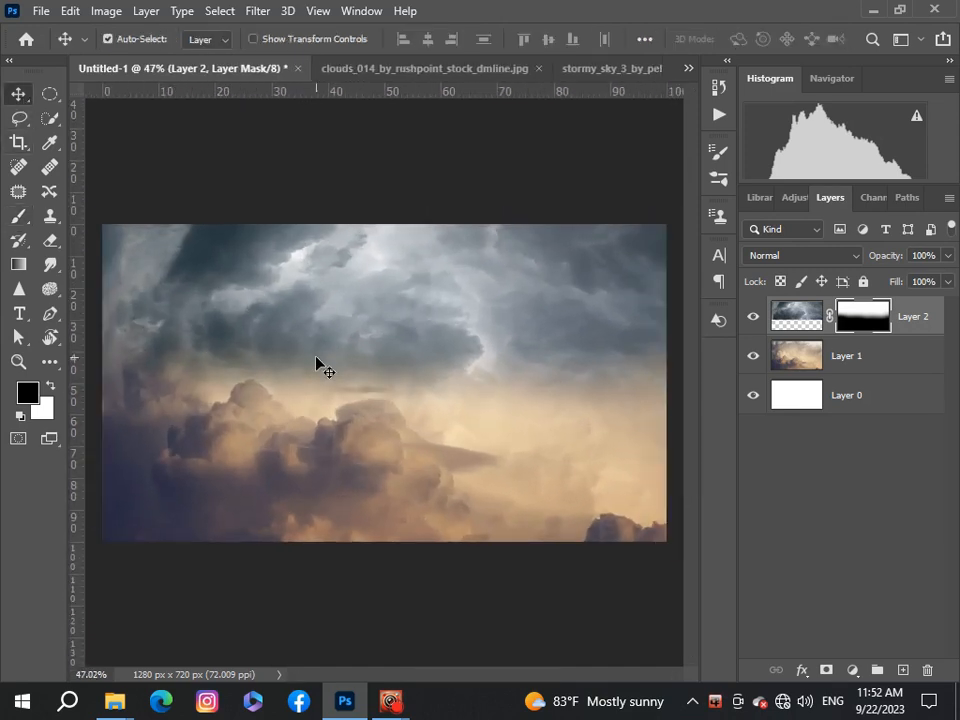
scroll(414, 403, "down", 2)
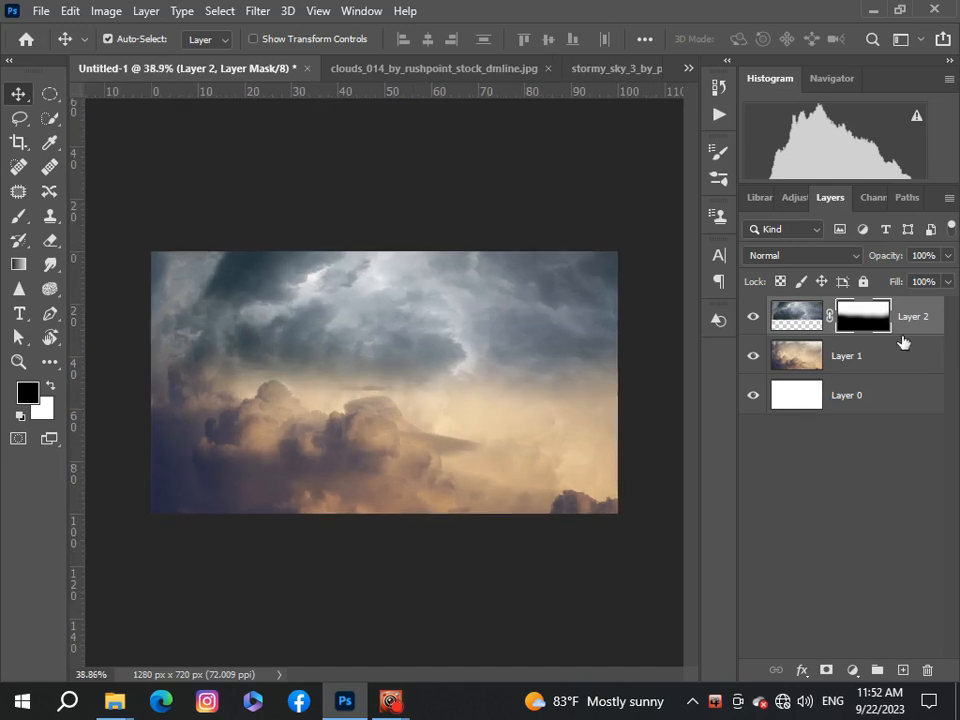
Add a Brightness/Contrast adjustment layer above the clouds layer and clip it to that layer
left_click(926, 370)
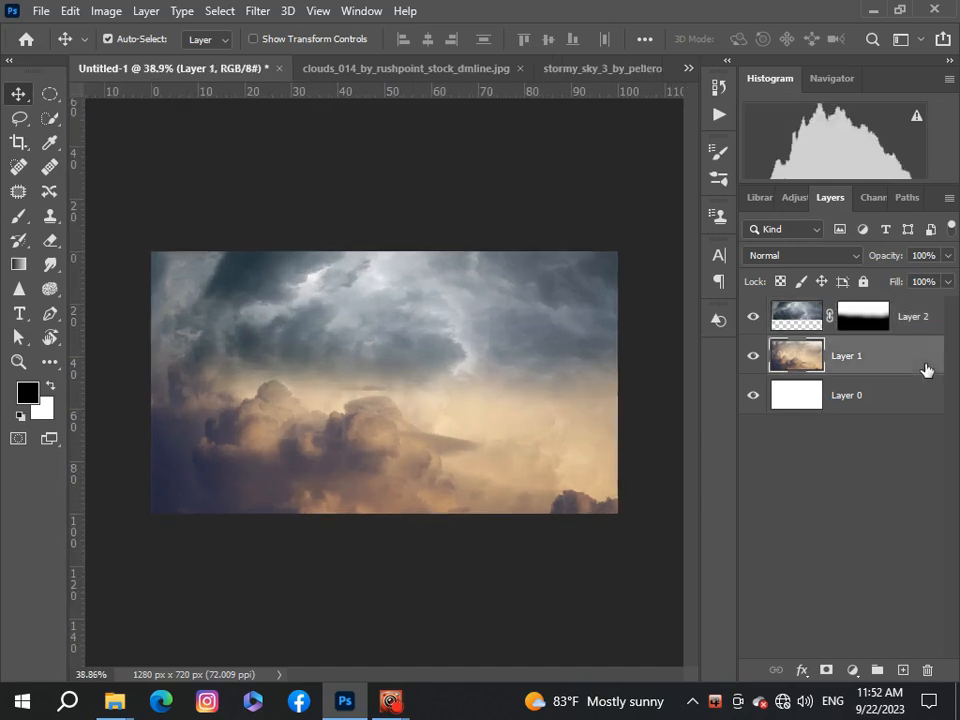
left_click(853, 669)
left_click(868, 398)
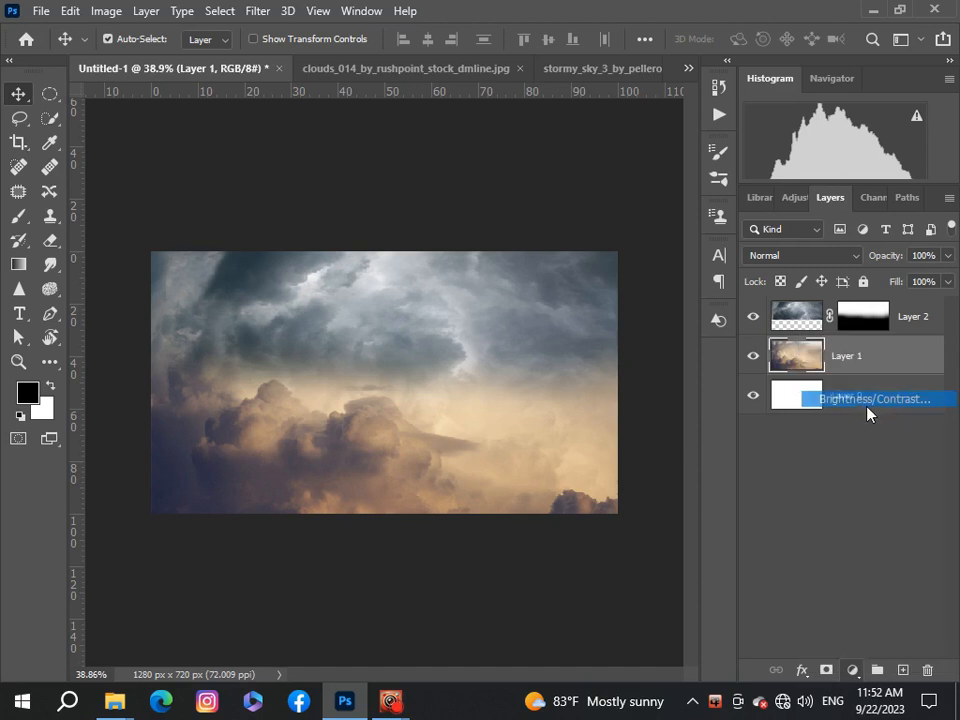
left_click(694, 459)
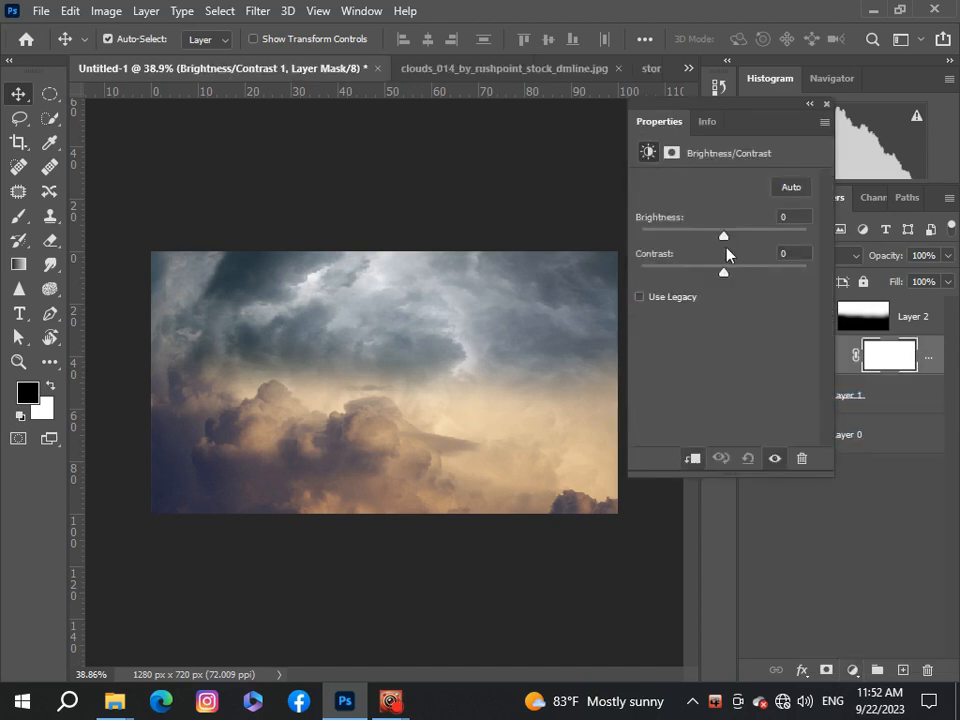
Set the clouds layer's Brightness/Contrast adjustment to brightness 3 and contrast 13, then close its settings
left_click_drag(724, 237, 735, 276)
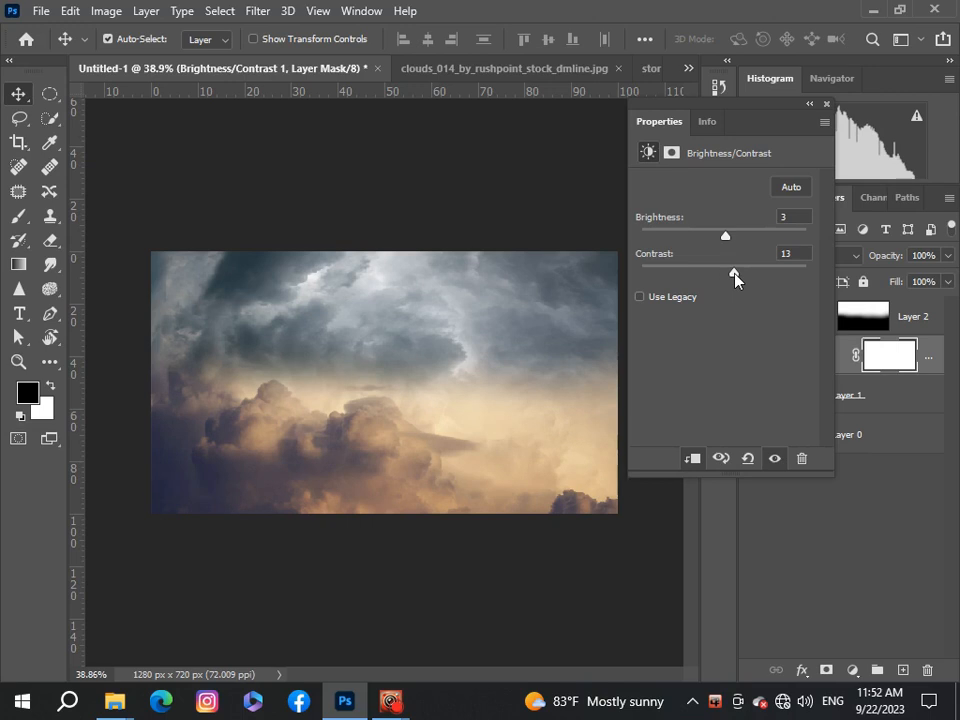
left_click(826, 108)
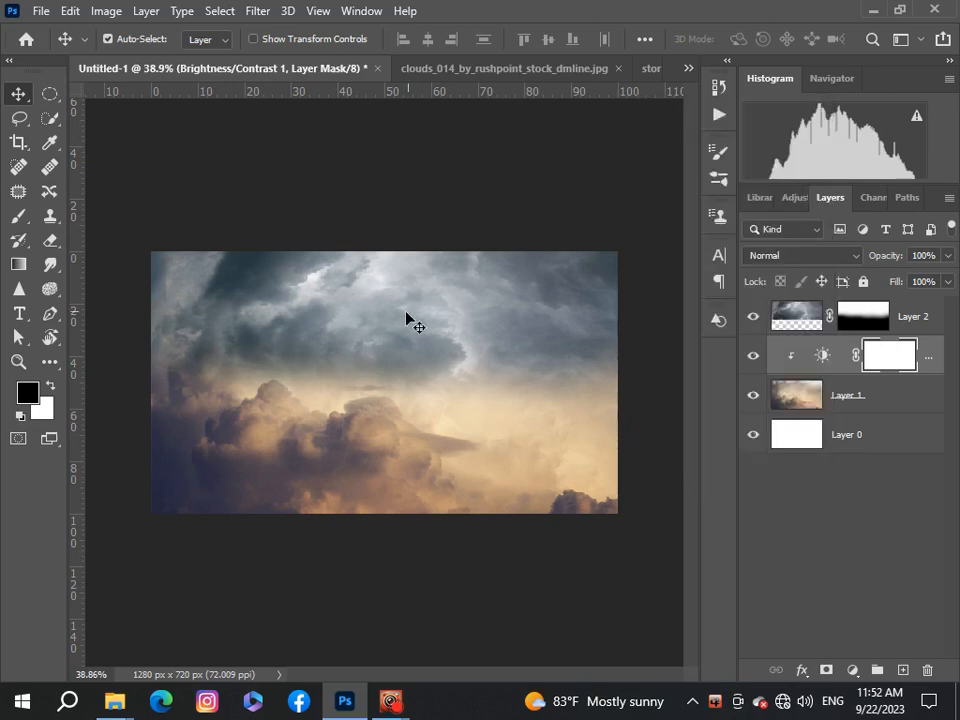
scroll(405, 320, "up", 2)
scroll(405, 322, "down", 2)
scroll(404, 324, "up", 1)
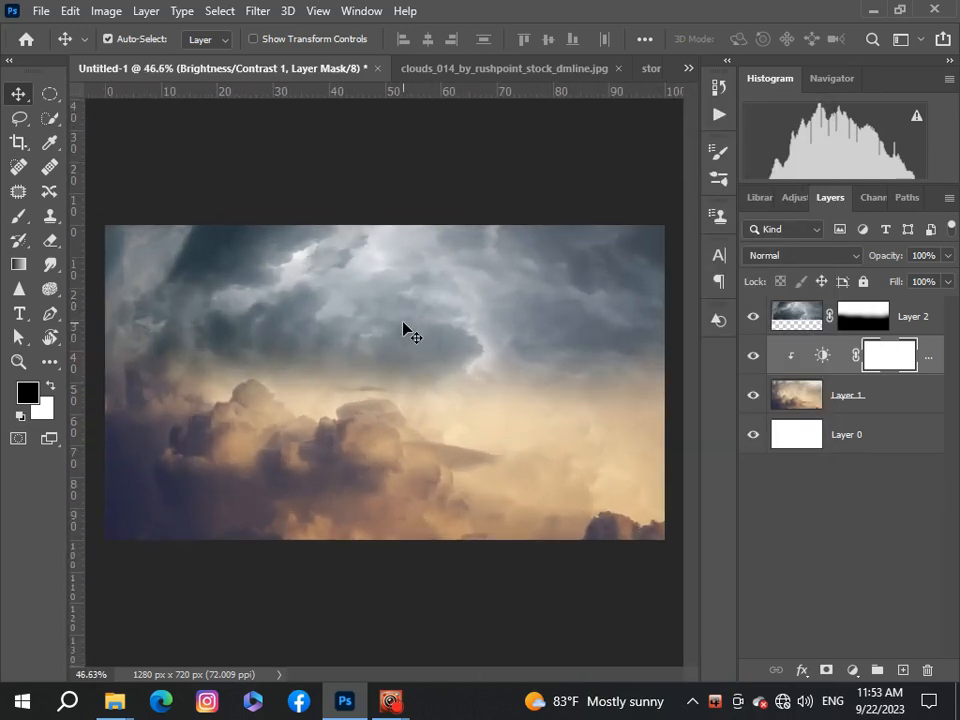
scroll(404, 324, "down", 1)
Make the stormy sky layer active and open the green rocky valley landscape photo from the whail tail n48 folder
left_click(932, 325)
scroll(422, 358, "up", 1)
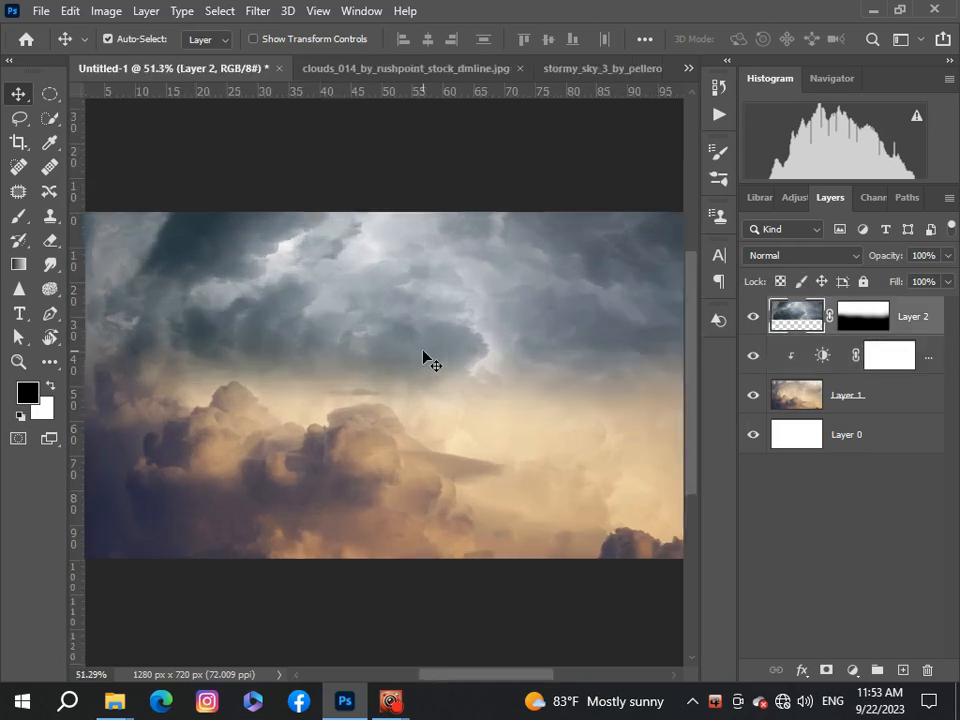
scroll(422, 358, "down", 1)
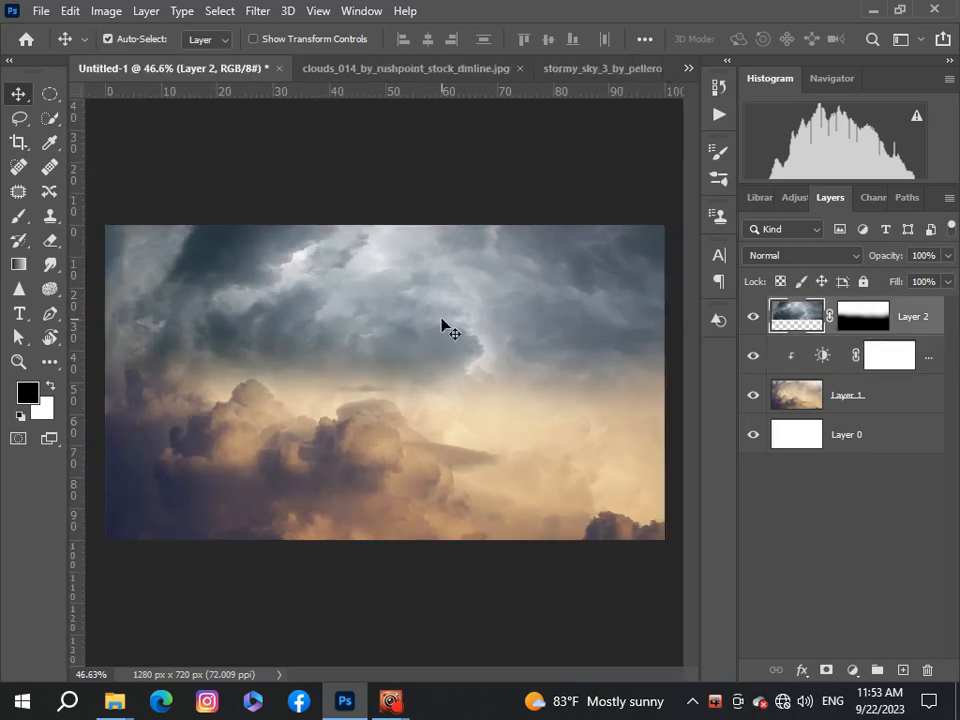
left_click(45, 12)
left_click(51, 47)
left_click(453, 193)
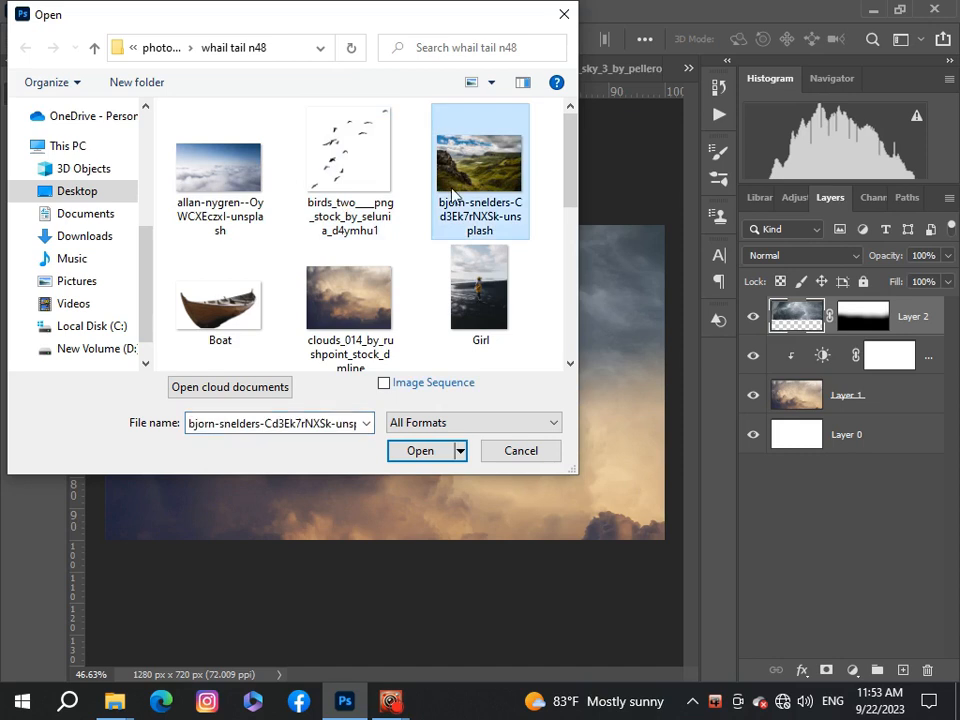
left_click(420, 451)
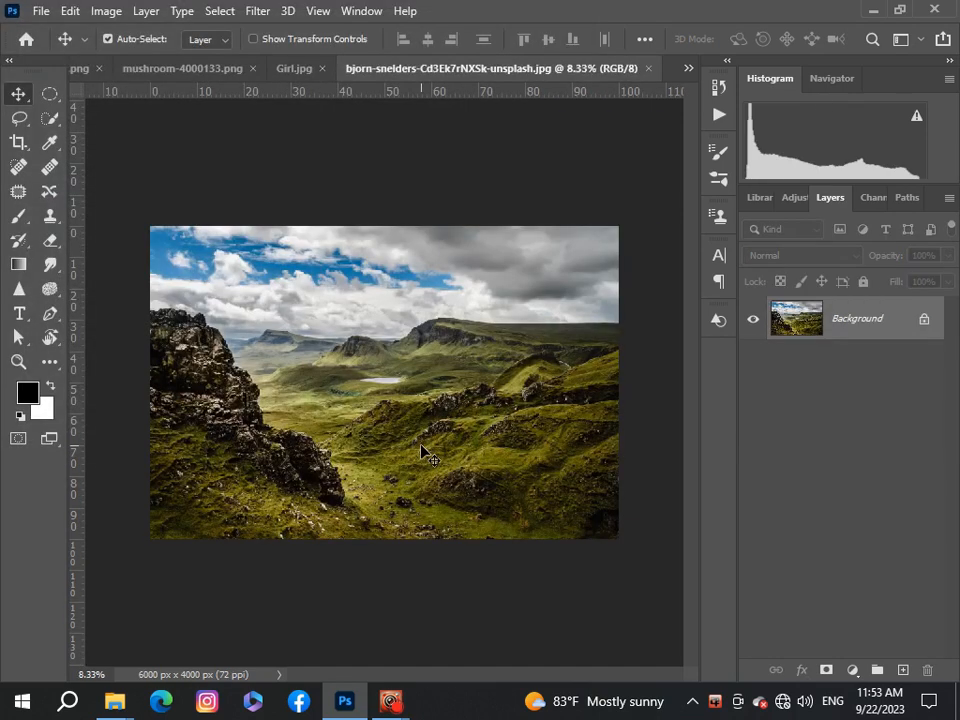
Select the ridge and grassy hills on the right side of the landscape with Quick Selection and unlock the Background layer
scroll(420, 451, "up", 1)
scroll(420, 451, "down", 1)
left_click(49, 118)
scroll(467, 598, "up", 3)
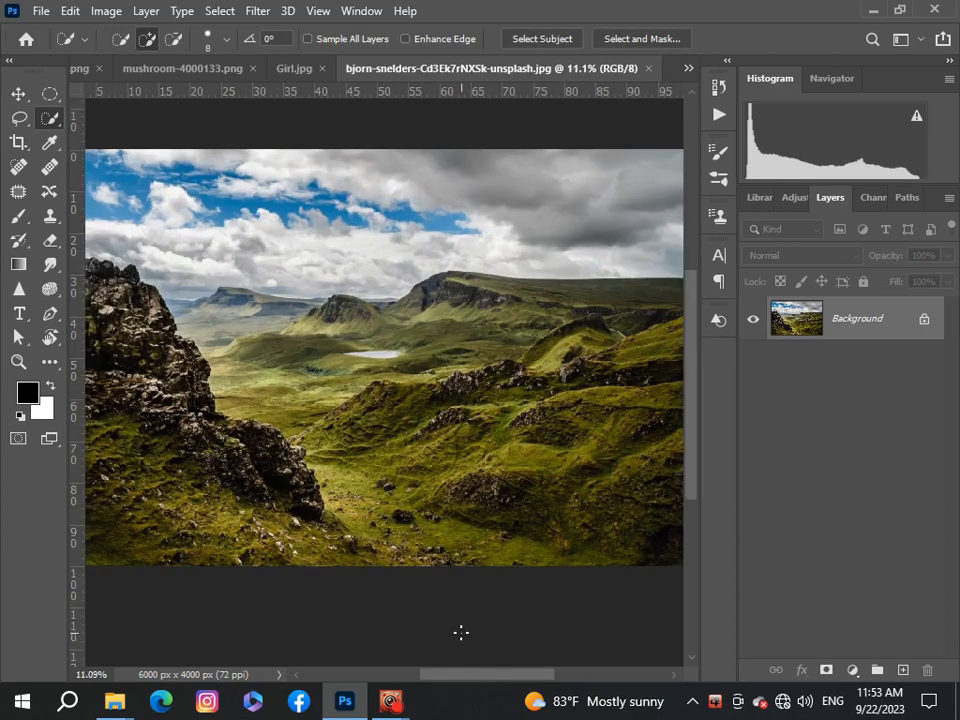
left_click_drag(505, 683, 515, 683)
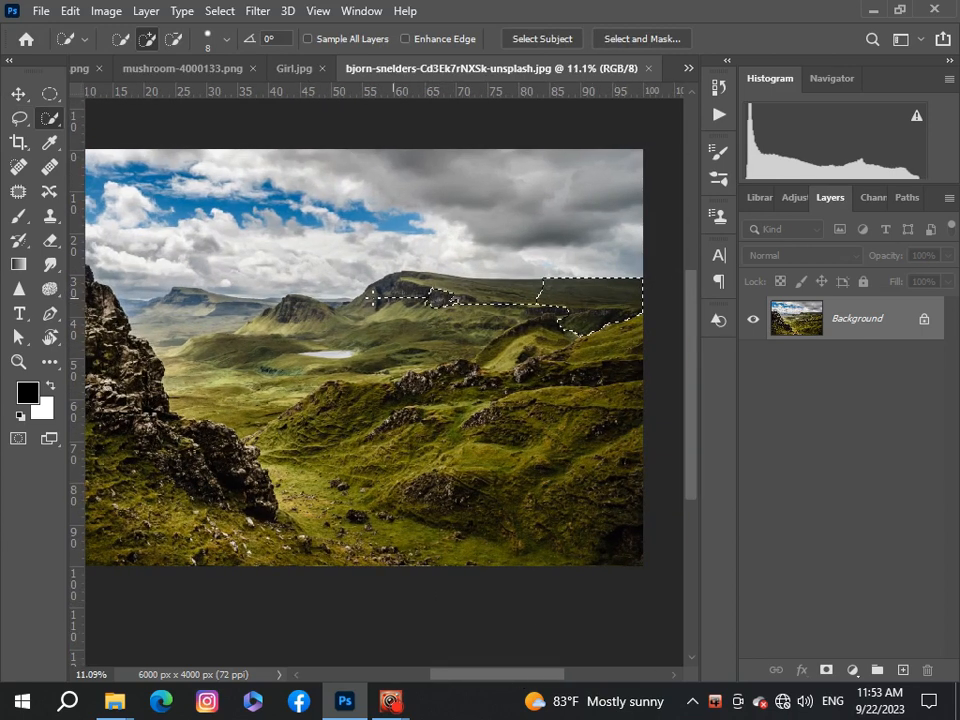
left_click_drag(338, 324, 337, 361)
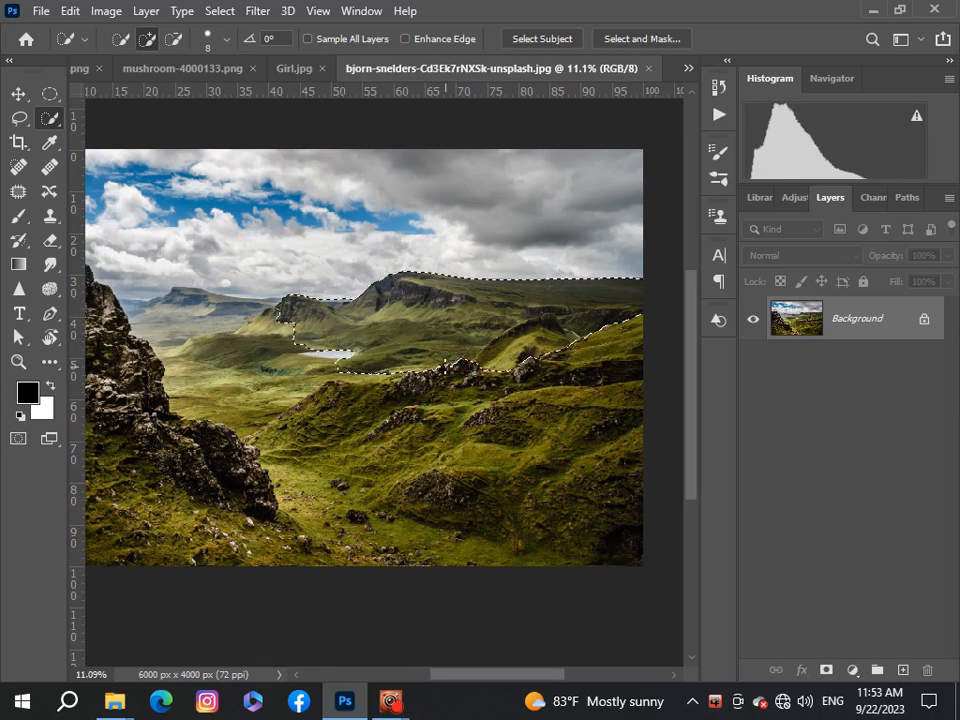
left_click_drag(460, 376, 471, 408)
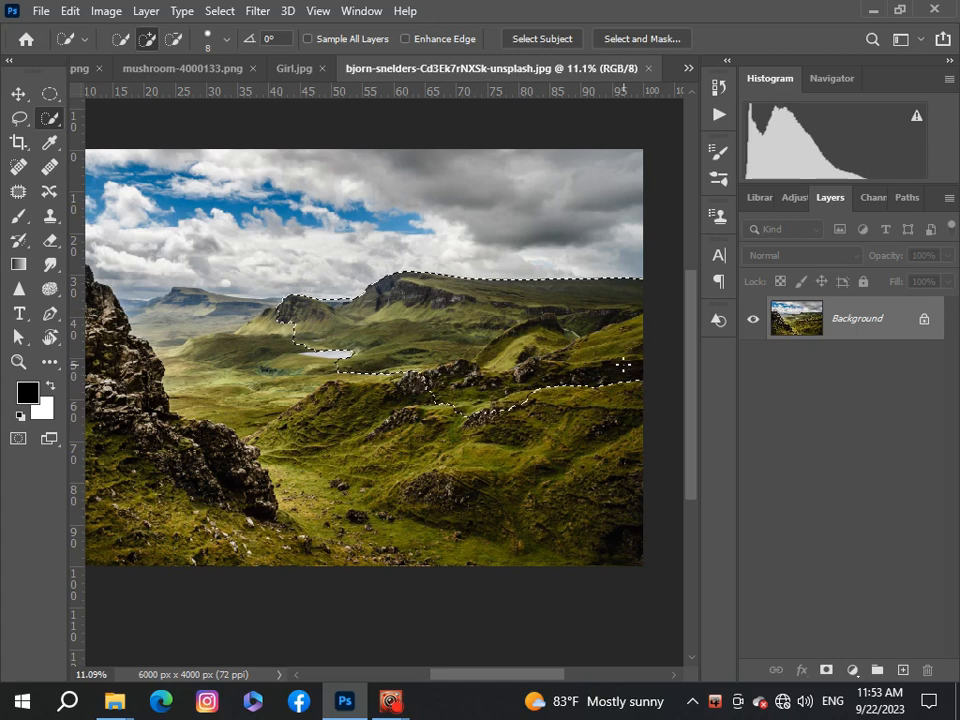
left_click(924, 318)
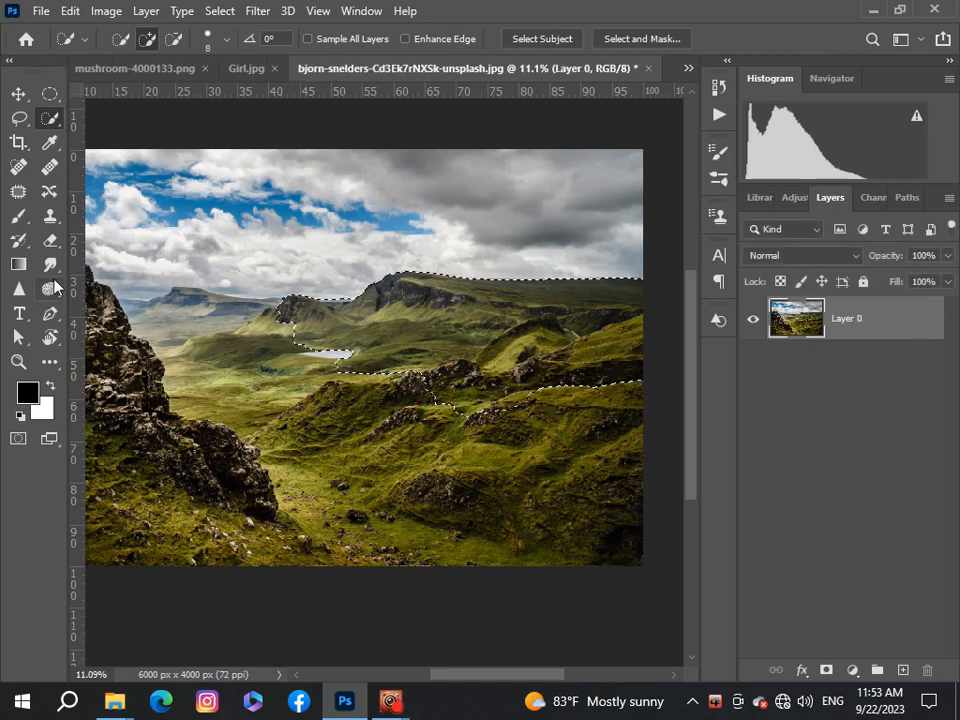
Subtract the pale distant hills in the gap and the stray edge beside the right slope from the hill selection
scroll(303, 289, "up", 2)
scroll(303, 289, "up", 5)
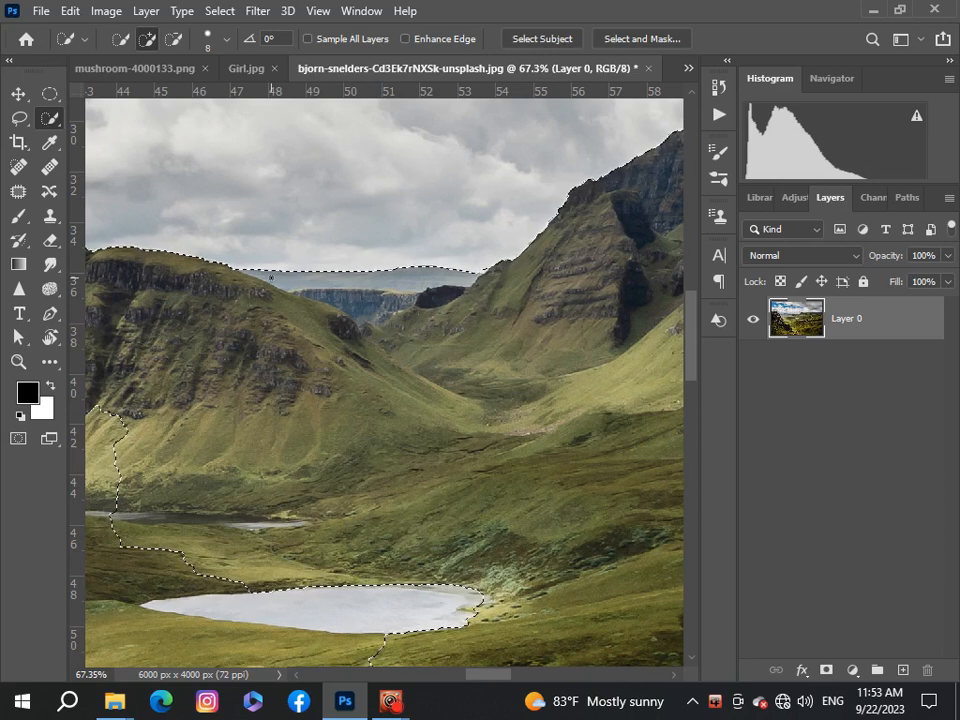
scroll(271, 278, "up", 1)
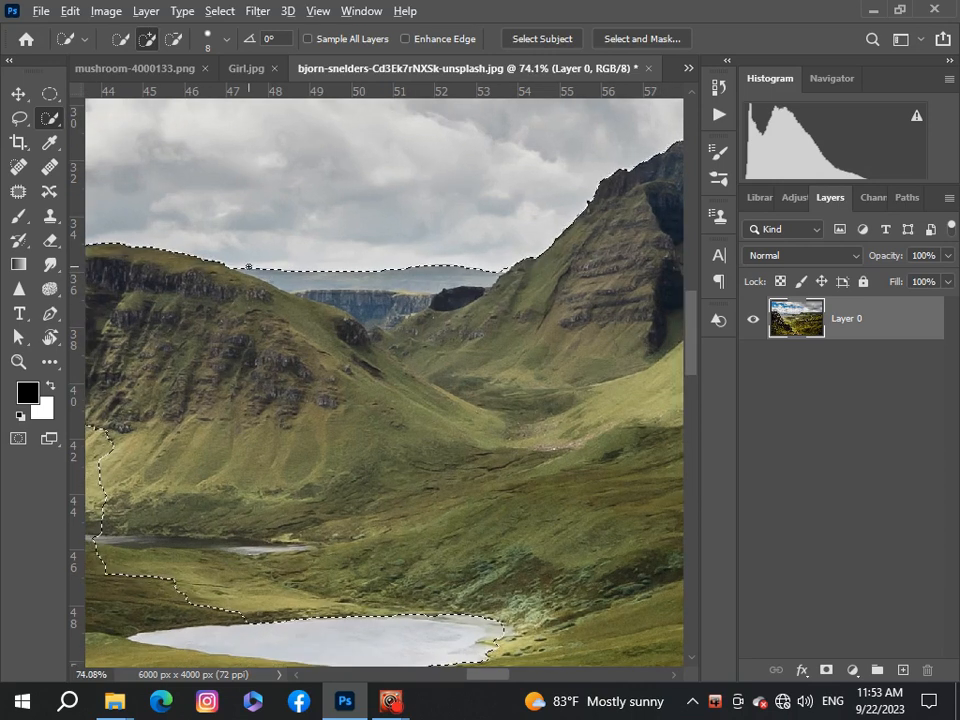
key("alt")
left_click_drag(249, 269, 265, 273)
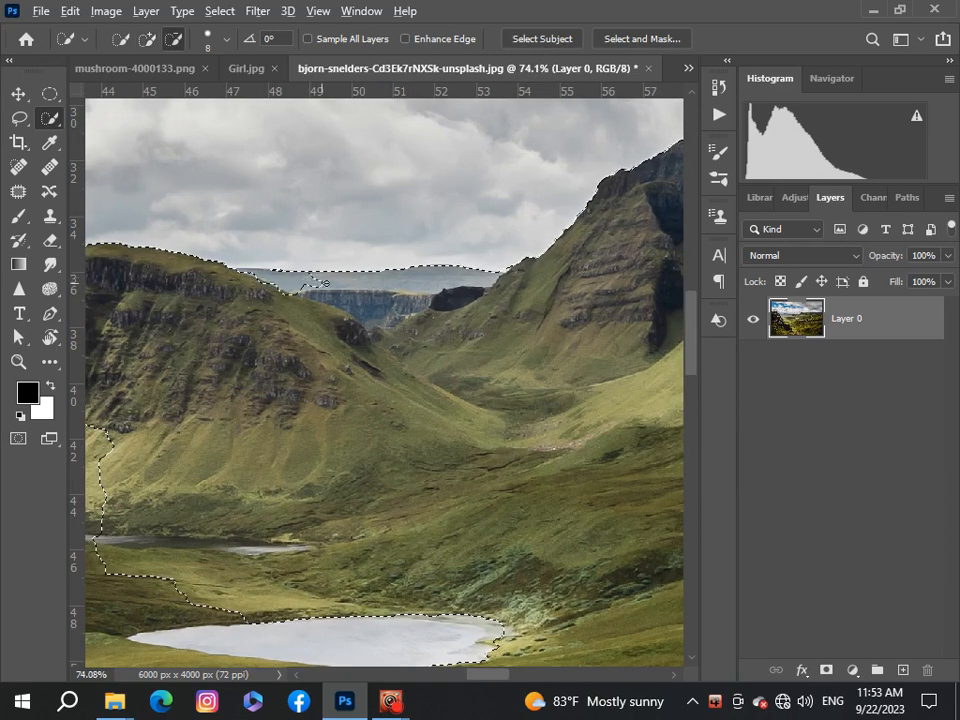
left_click_drag(418, 274, 462, 284)
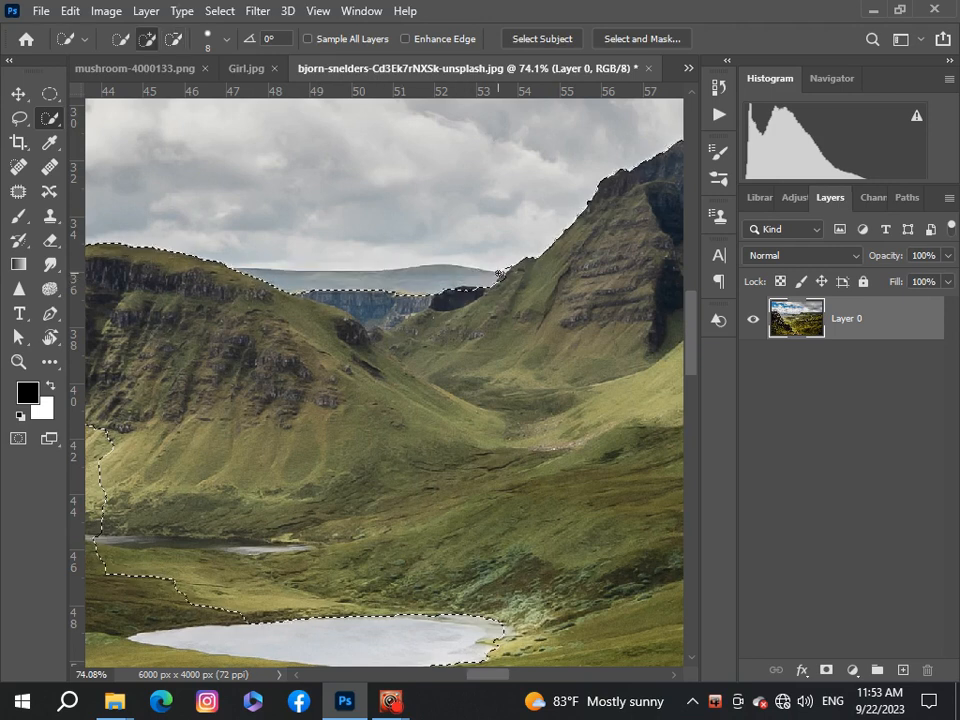
scroll(497, 270, "up", 3)
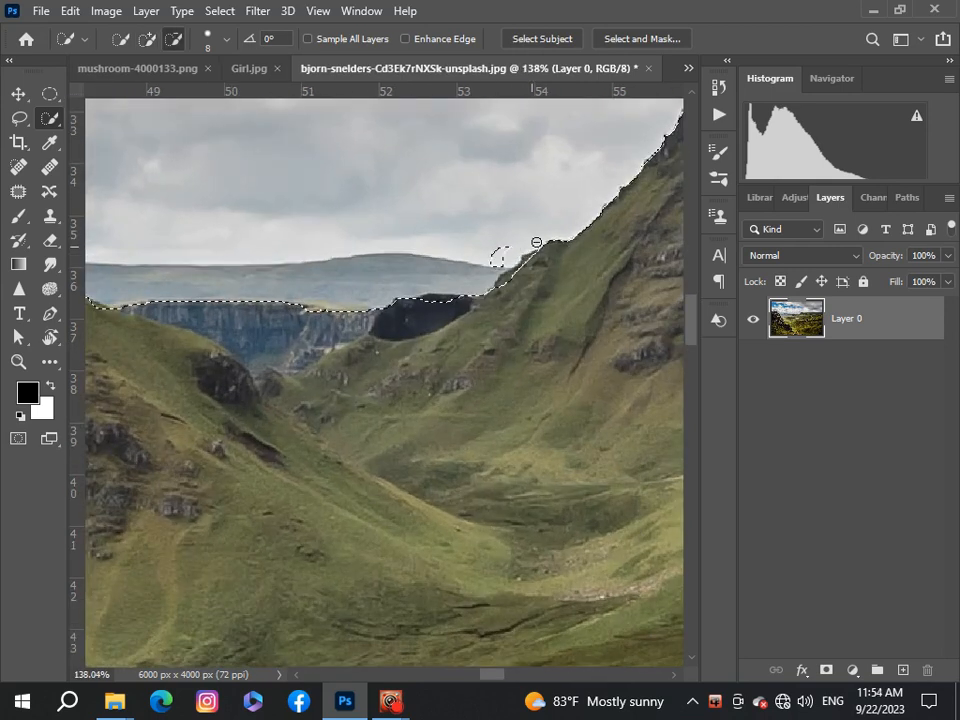
mouse_move(536, 242)
left_mouse_down()
mouse_move(499, 261)
mouse_move(511, 253)
left_mouse_up()
scroll(497, 250, "down", 8)
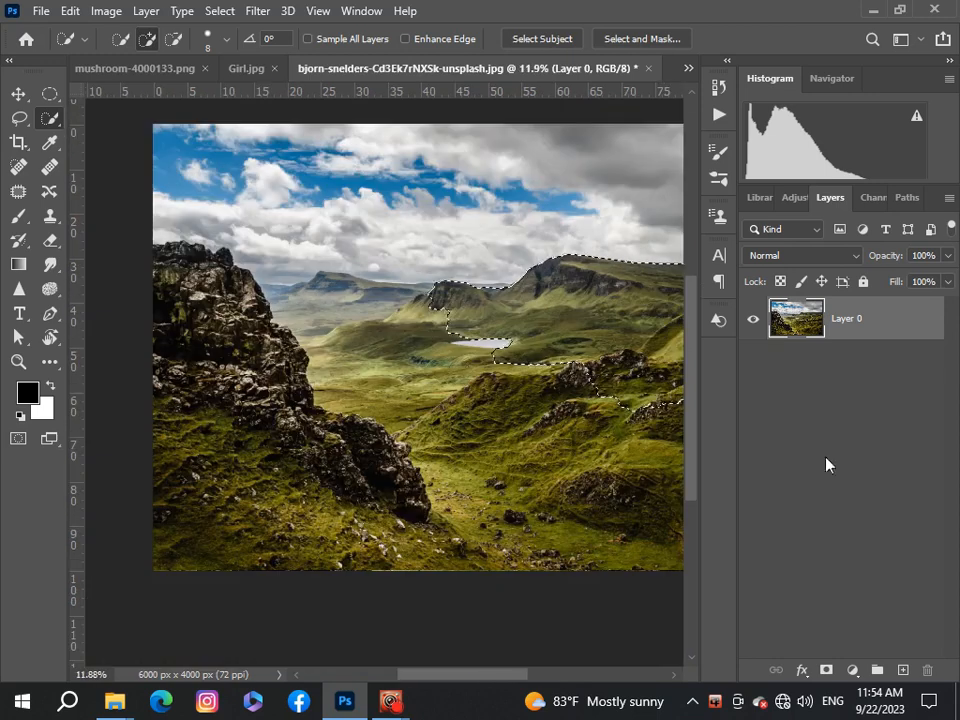
Add a layer mask from the selection so that only the selected hills remain
left_click(827, 669)
scroll(585, 374, "up", 1)
scroll(587, 372, "down", 4)
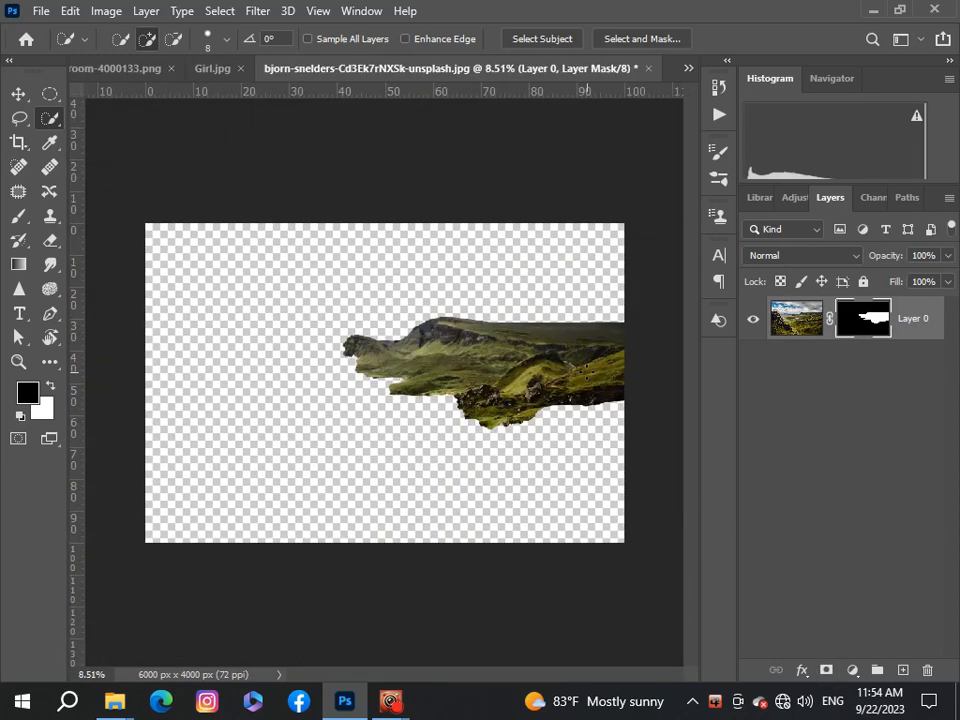
scroll(586, 374, "up", 1)
scroll(587, 374, "down", 1)
Bring the masked hills layer into Untitled-1 as a new layer above the stormy sky
left_click(18, 94)
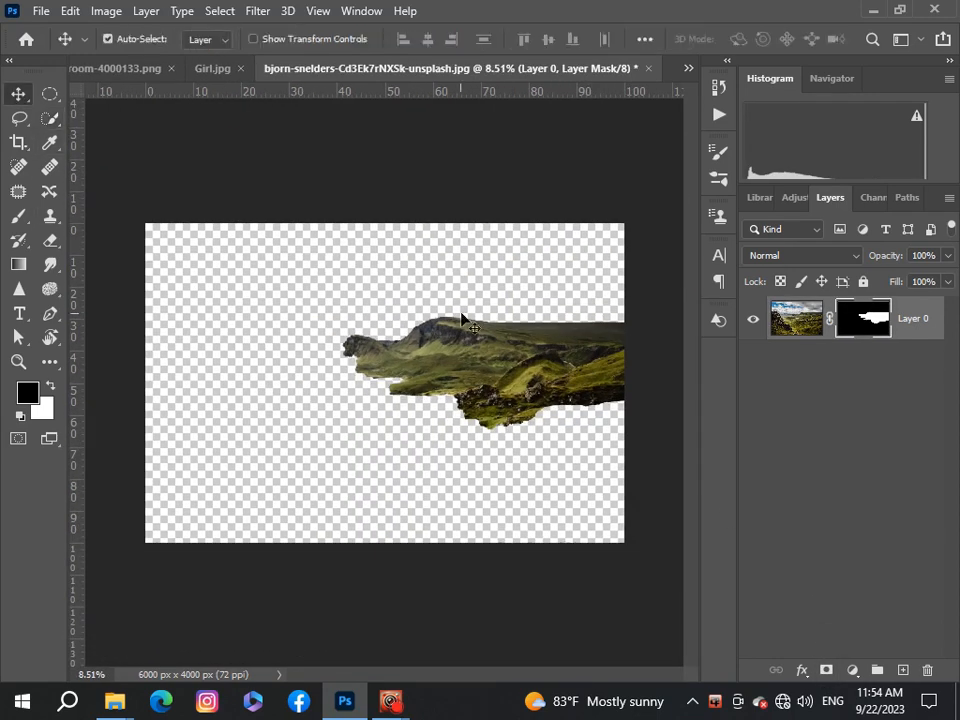
left_click_drag(510, 351, 481, 343)
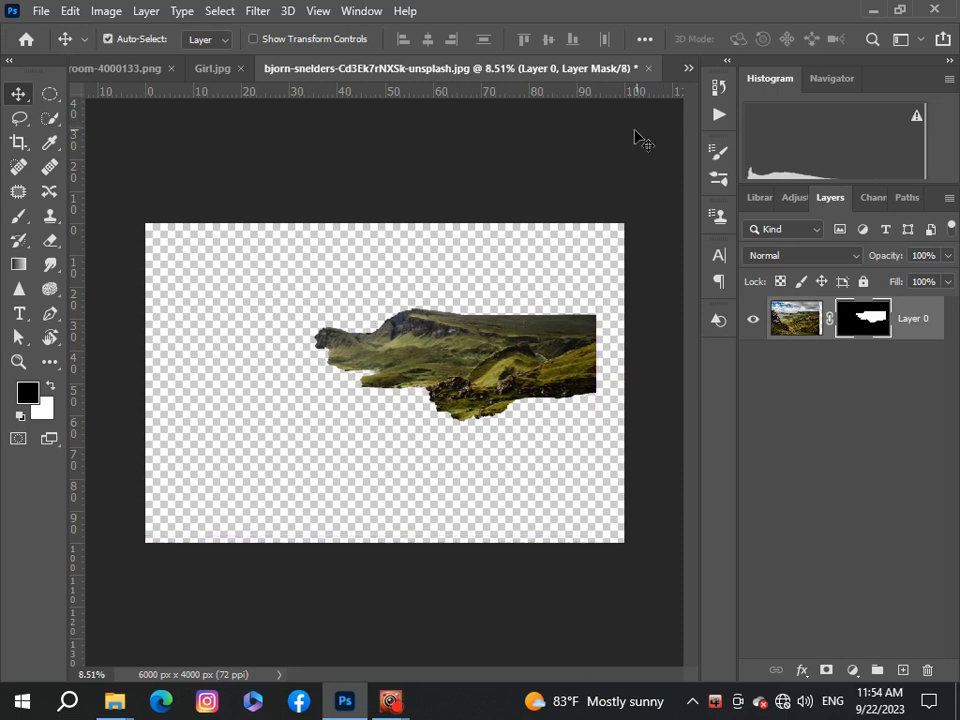
left_click(687, 70)
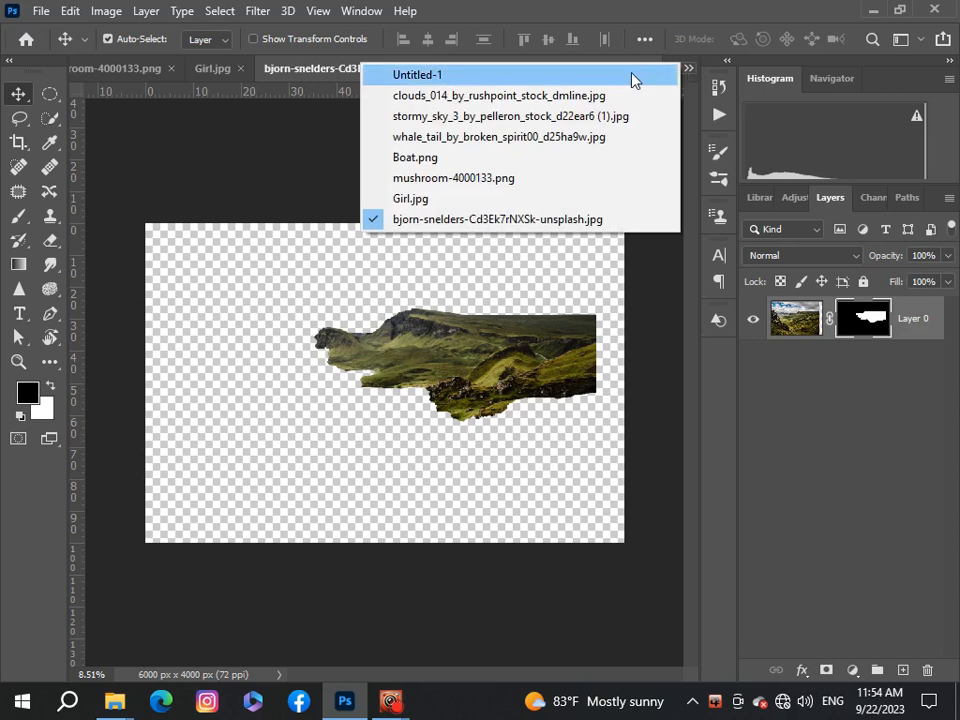
left_click(632, 76)
scroll(531, 430, "up", 2)
scroll(531, 430, "down", 1)
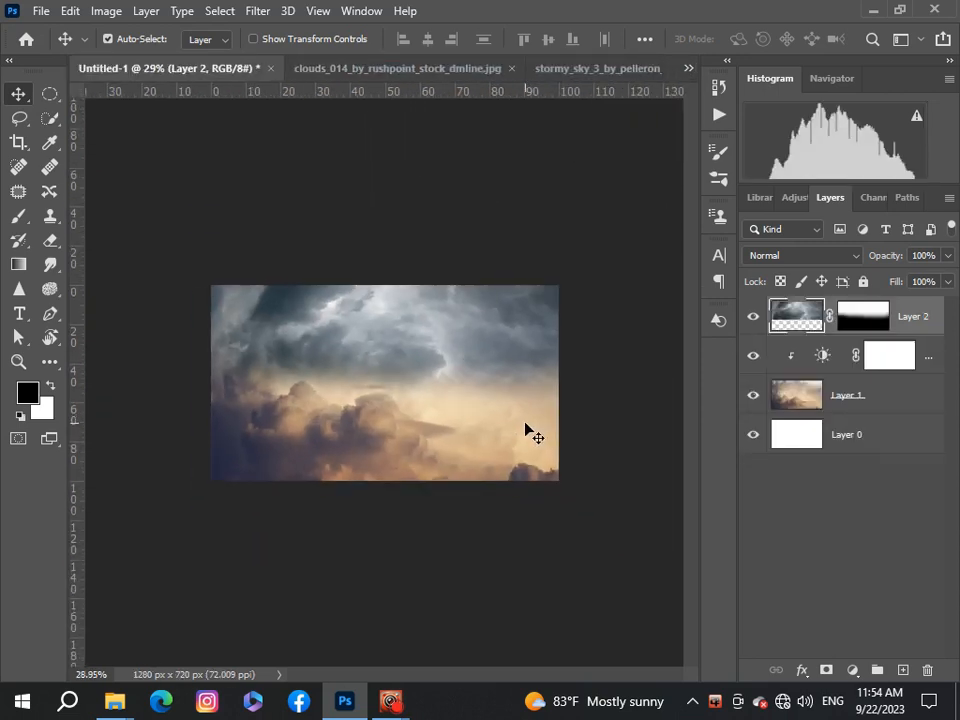
key("ctrl+v")
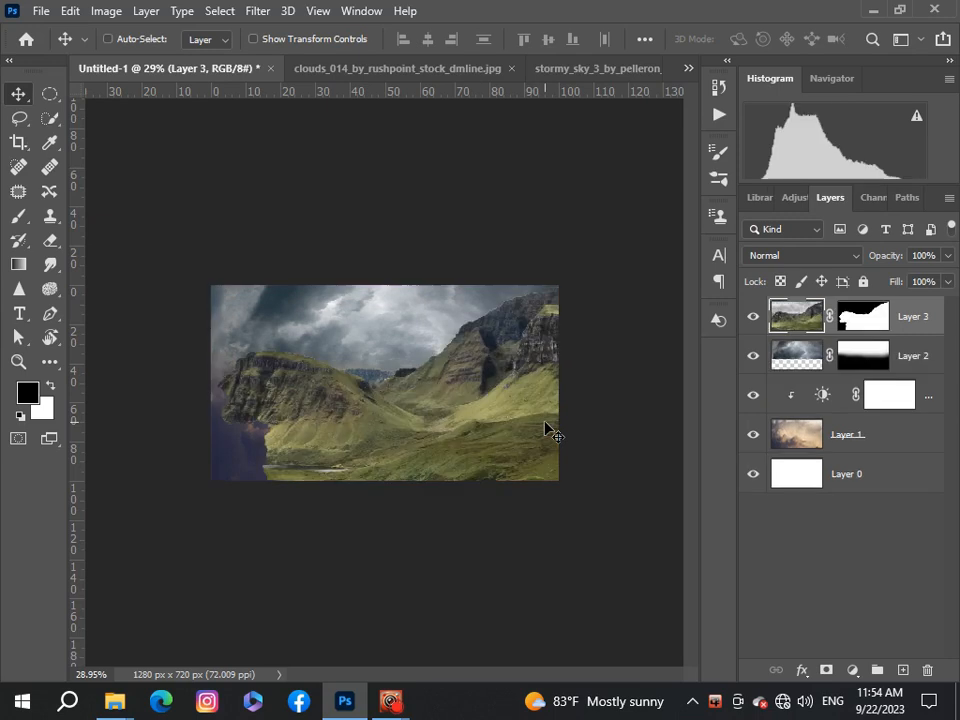
Scale the hills layer proportionally to about 22% and move it over the lower right part of the canvas
key("ctrl+t")
scroll(546, 428, "down", 8)
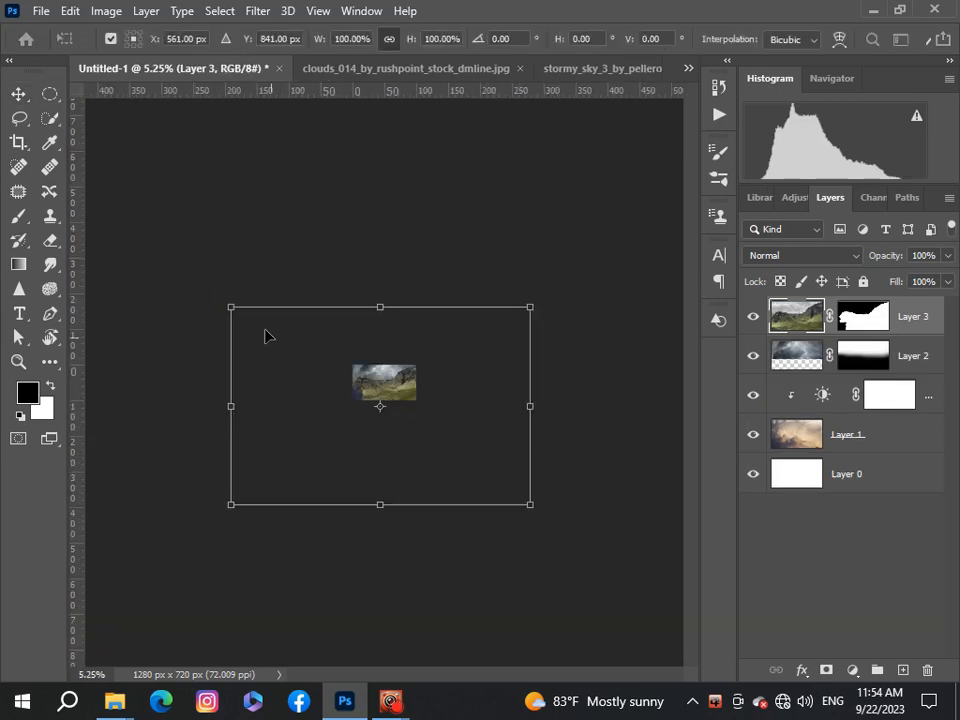
left_click_drag(218, 308, 407, 428)
scroll(407, 428, "up", 4)
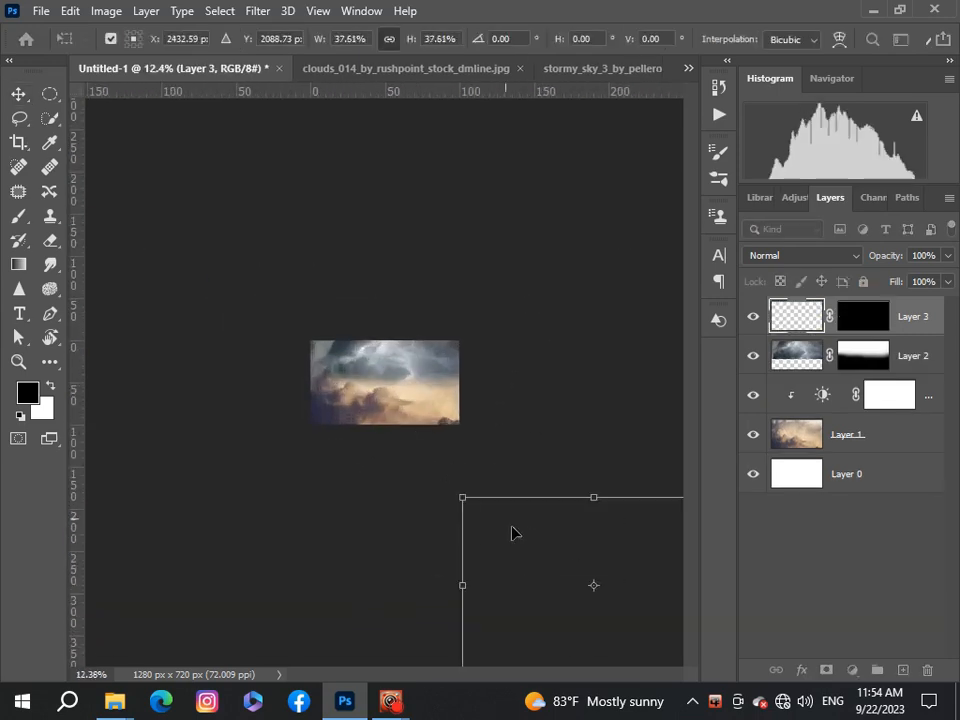
left_click_drag(512, 531, 336, 407)
scroll(336, 409, "up", 4)
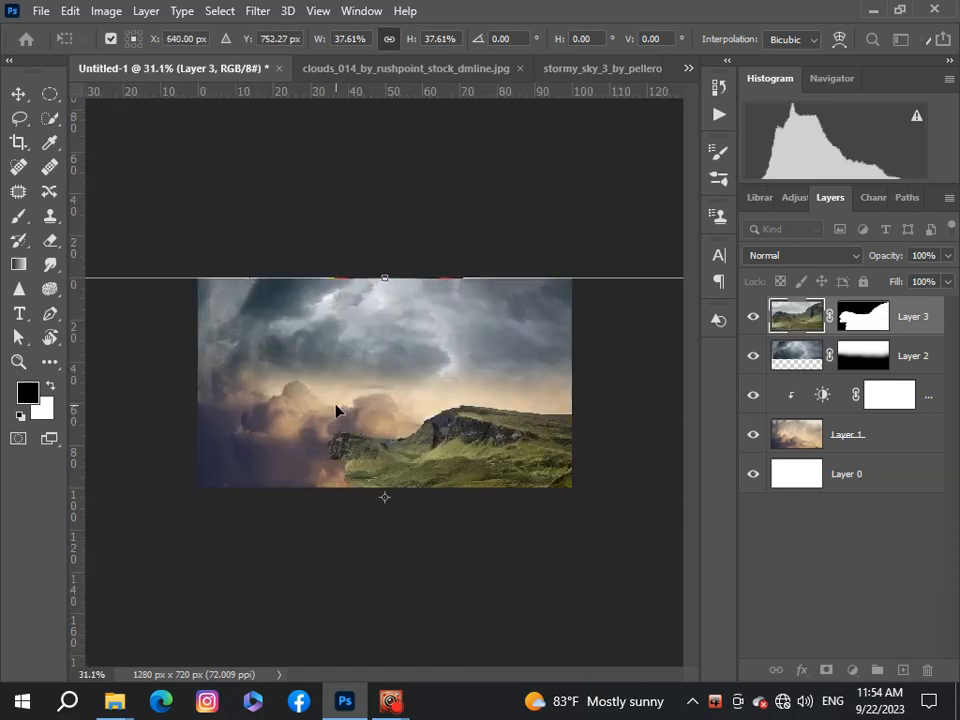
scroll(337, 410, "down", 2)
left_click_drag(597, 603, 636, 560)
scroll(381, 437, "up", 5)
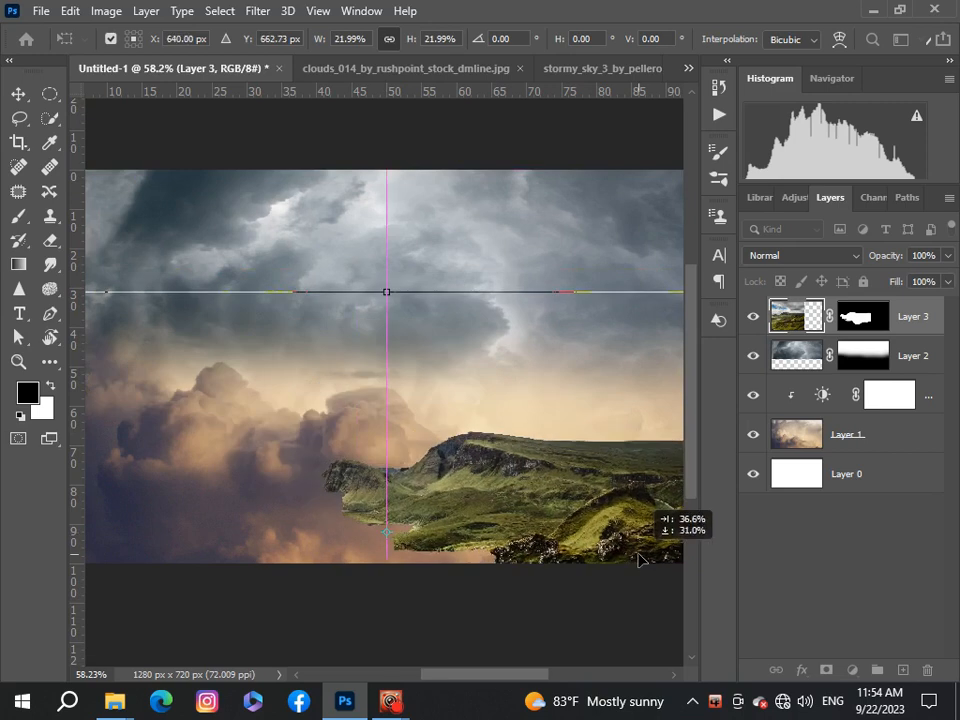
Rotate the hills layer by -0.77°, position it at about X 757 px, Y 680 px in the lower right corner, and apply the transform
scroll(534, 540, "down", 3)
left_click_drag(288, 463, 295, 477)
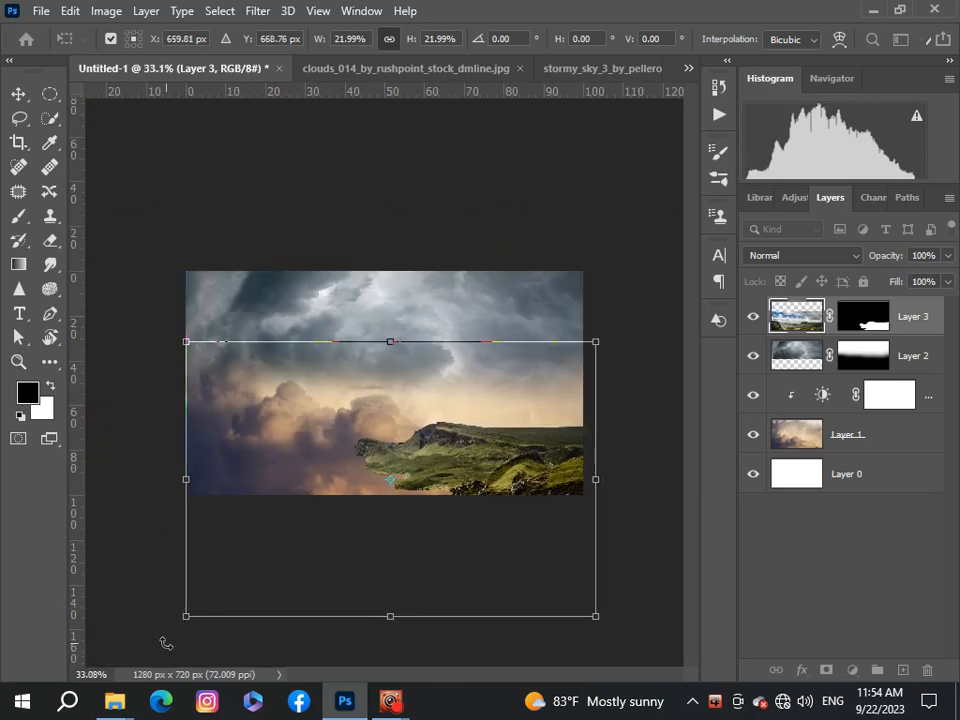
left_click_drag(166, 643, 170, 646)
left_click_drag(211, 583, 231, 600)
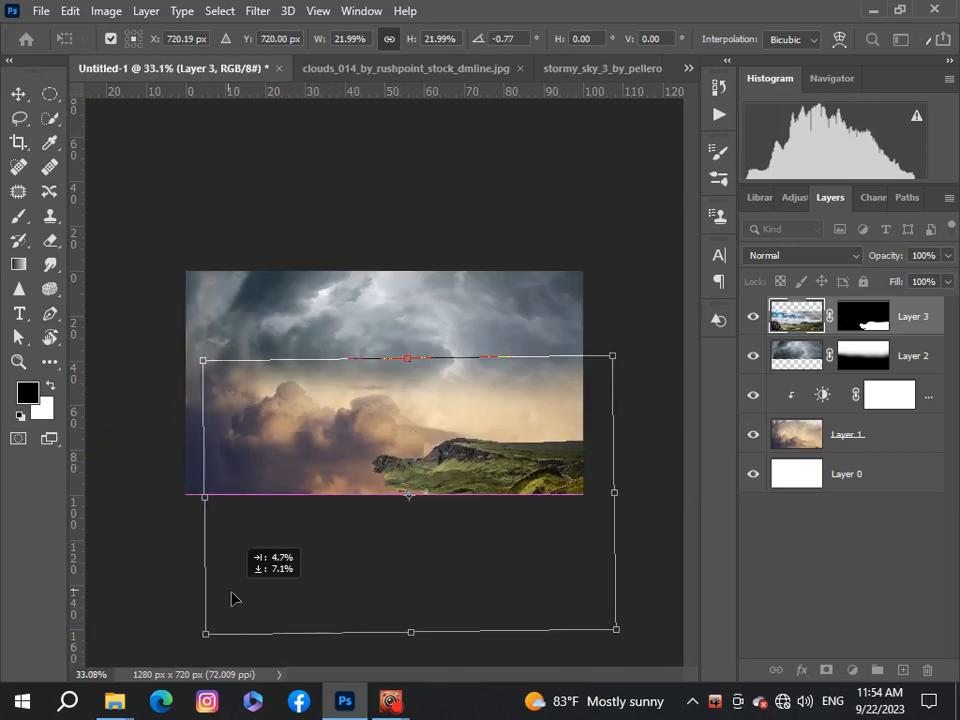
scroll(231, 600, "down", 1)
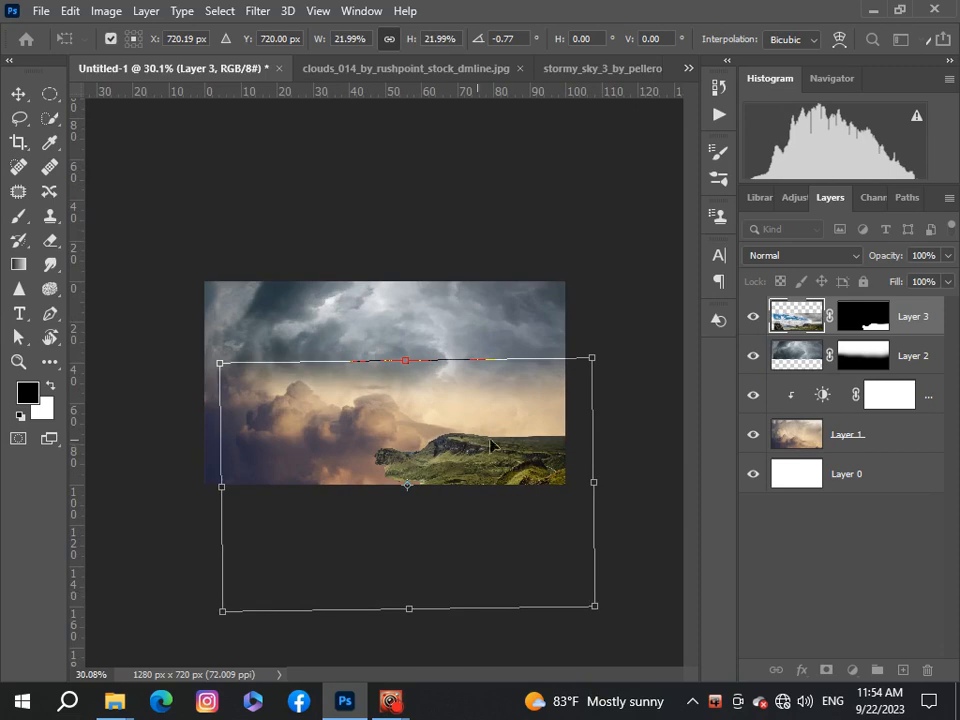
left_click_drag(491, 444, 521, 435)
scroll(546, 463, "up", 3)
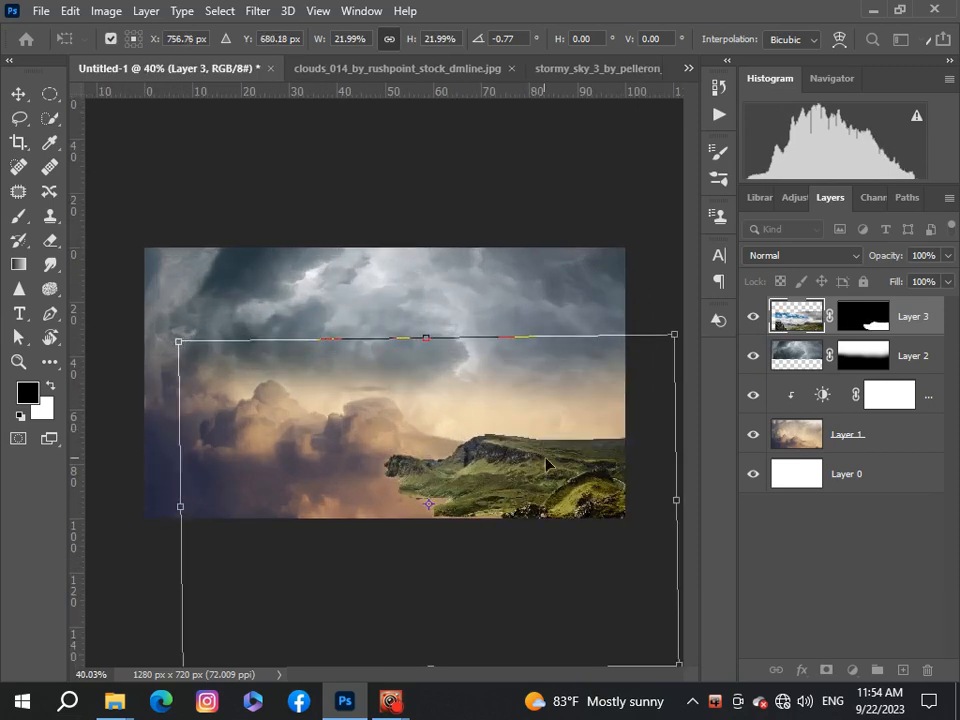
scroll(473, 497, "down", 2)
scroll(471, 497, "up", 3)
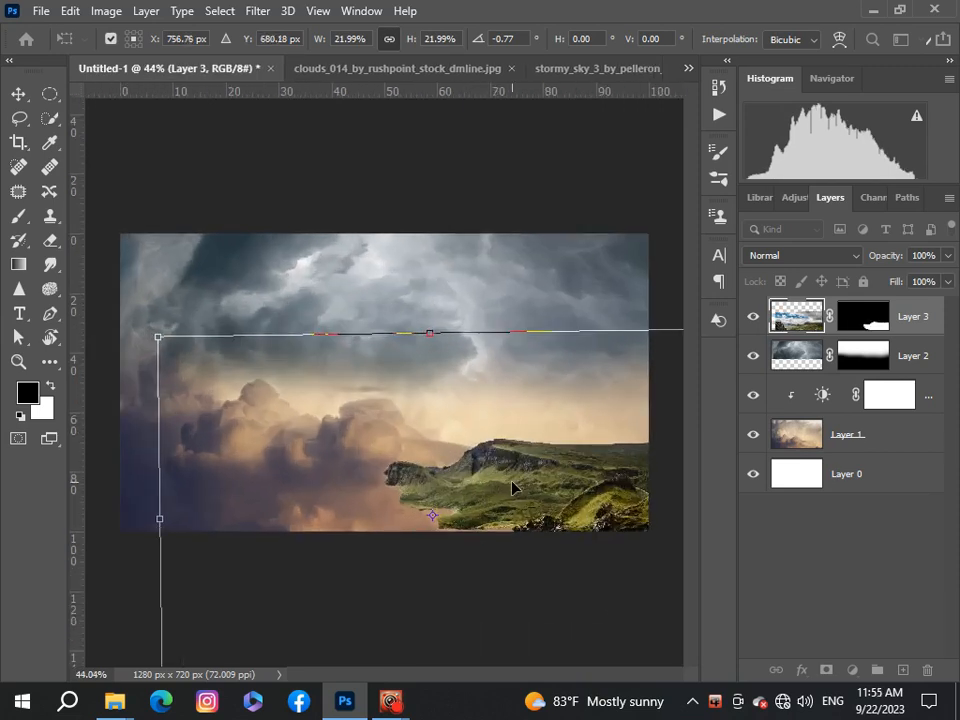
left_click(845, 580)
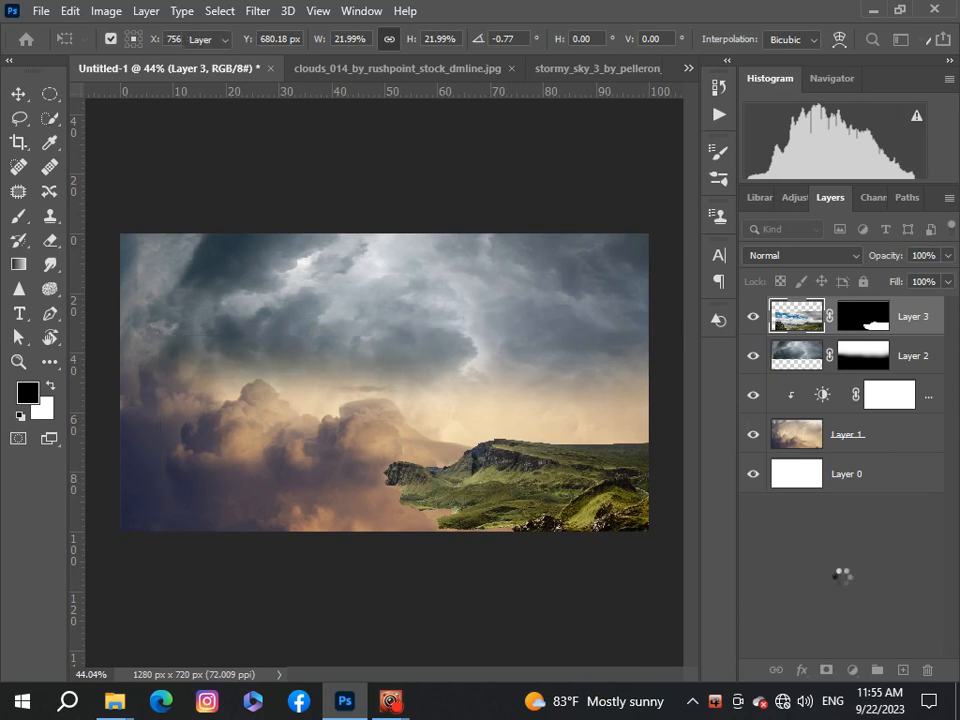
scroll(553, 531, "down", 1)
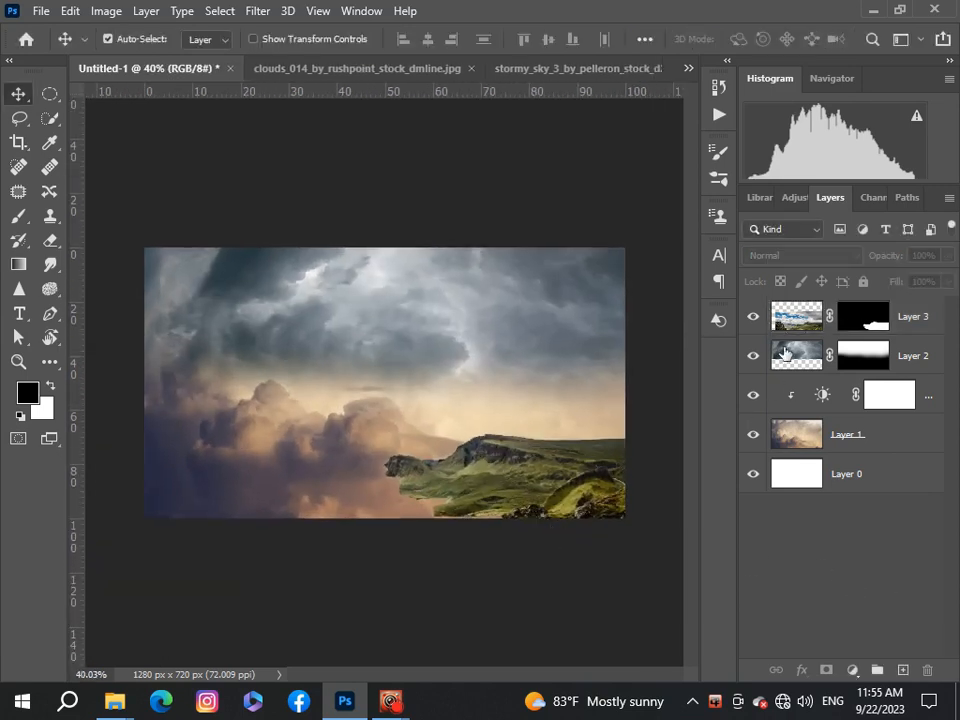
Paint black on the hills layer's mask with a soft 300 px brush to fade its lower and left edges into the clouds
left_click(862, 322)
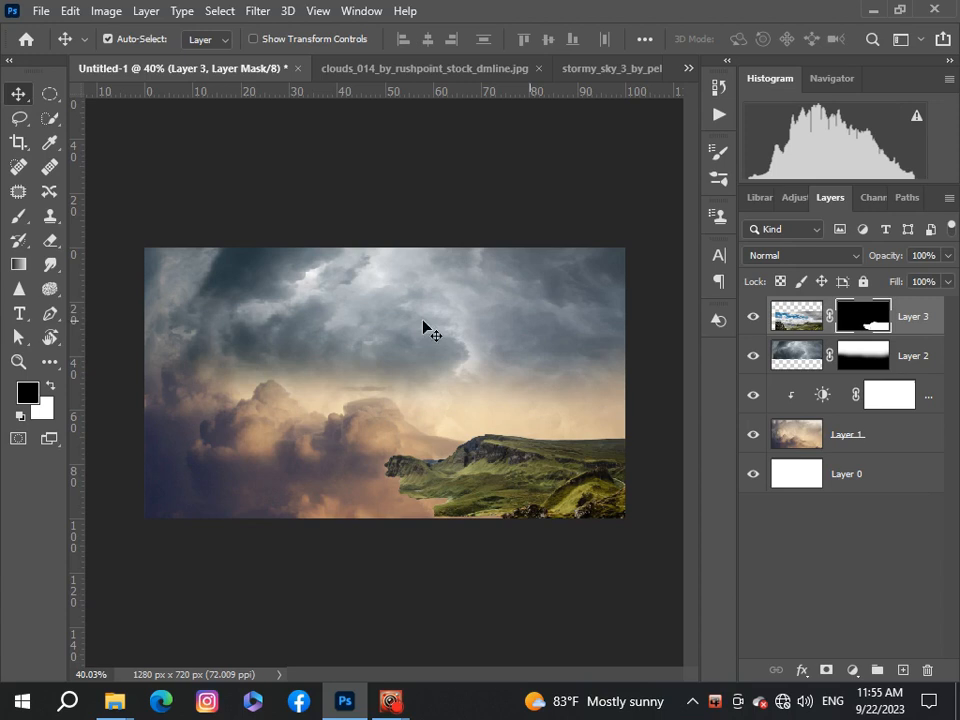
left_click(22, 216)
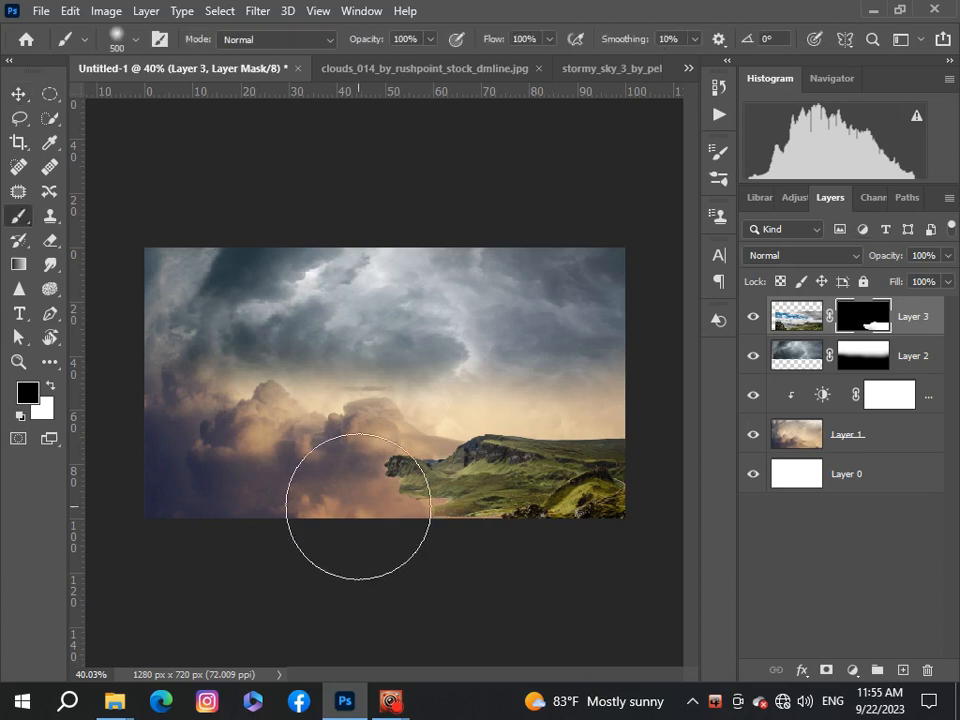
scroll(358, 506, "down", 3)
scroll(534, 611, "up", 1)
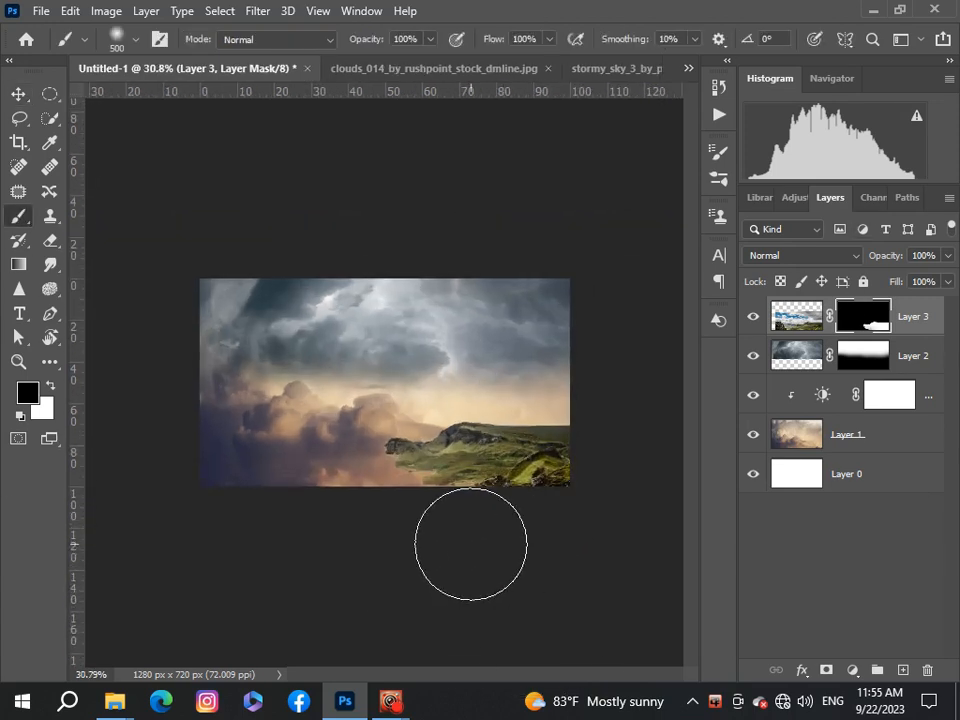
scroll(487, 530, "up", 3)
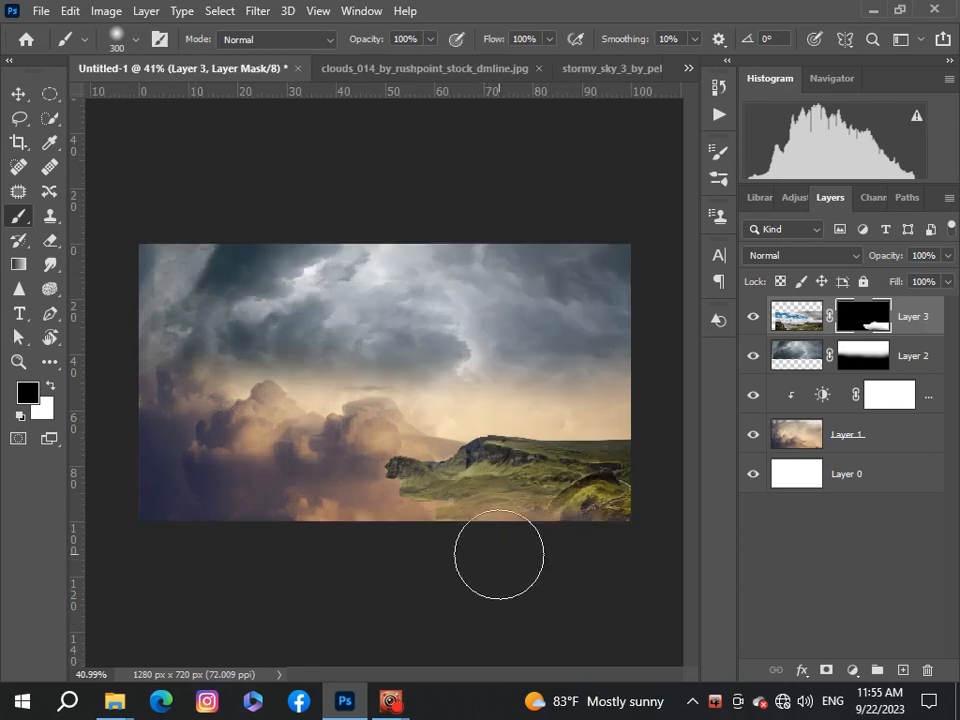
mouse_move(431, 543)
left_mouse_down()
mouse_move(396, 523)
mouse_move(382, 500)
left_mouse_up()
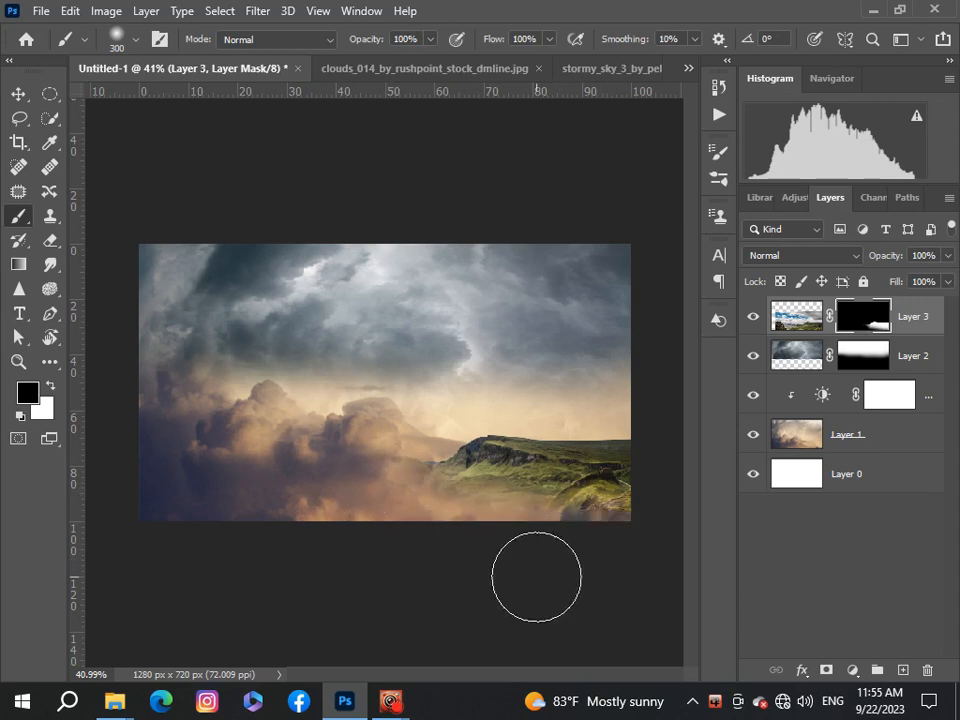
Inspect how the faded edges of the hills blend into the surrounding clouds
scroll(536, 572, "down", 1, "alt")
scroll(536, 575, "up", 4, "alt")
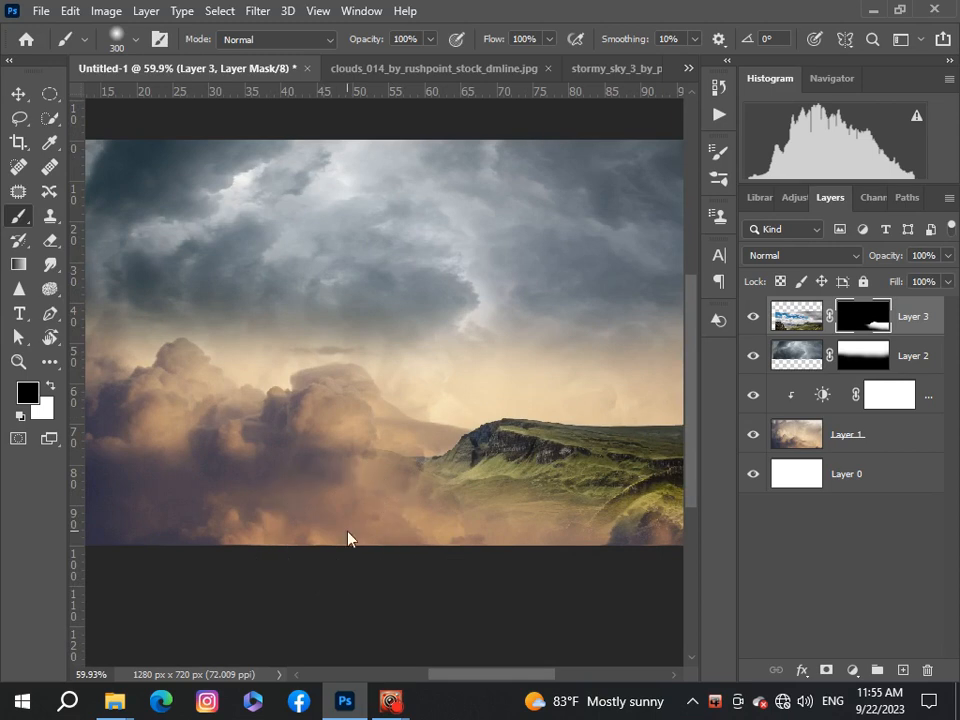
scroll(366, 572, "down", 6, "alt")
scroll(366, 572, "down", 1, "alt")
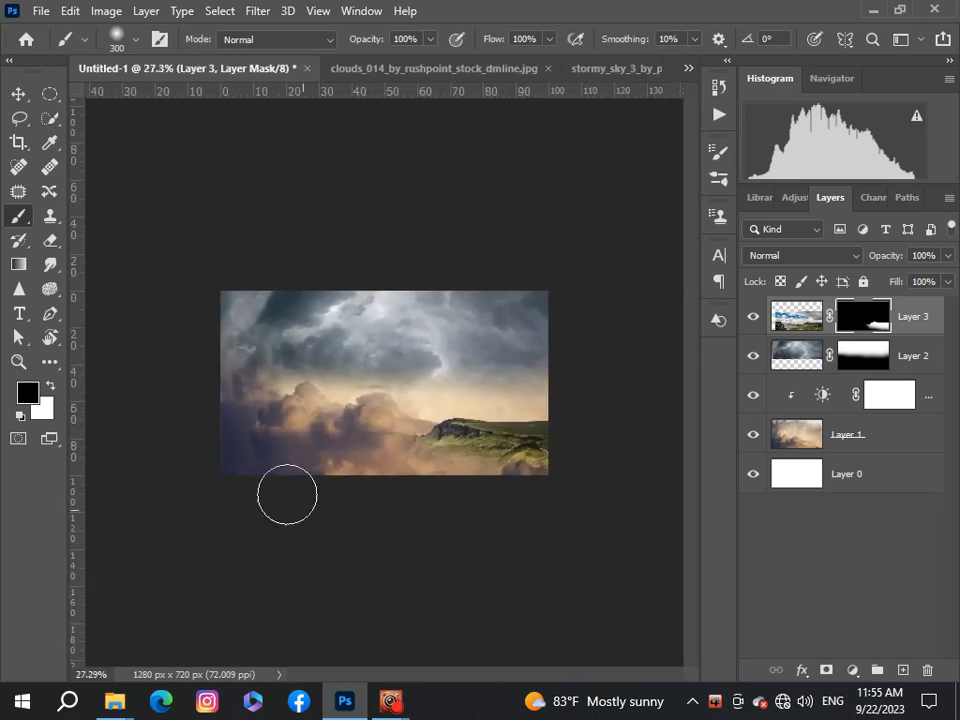
left_click(14, 96)
scroll(311, 439, "up", 7, "alt")
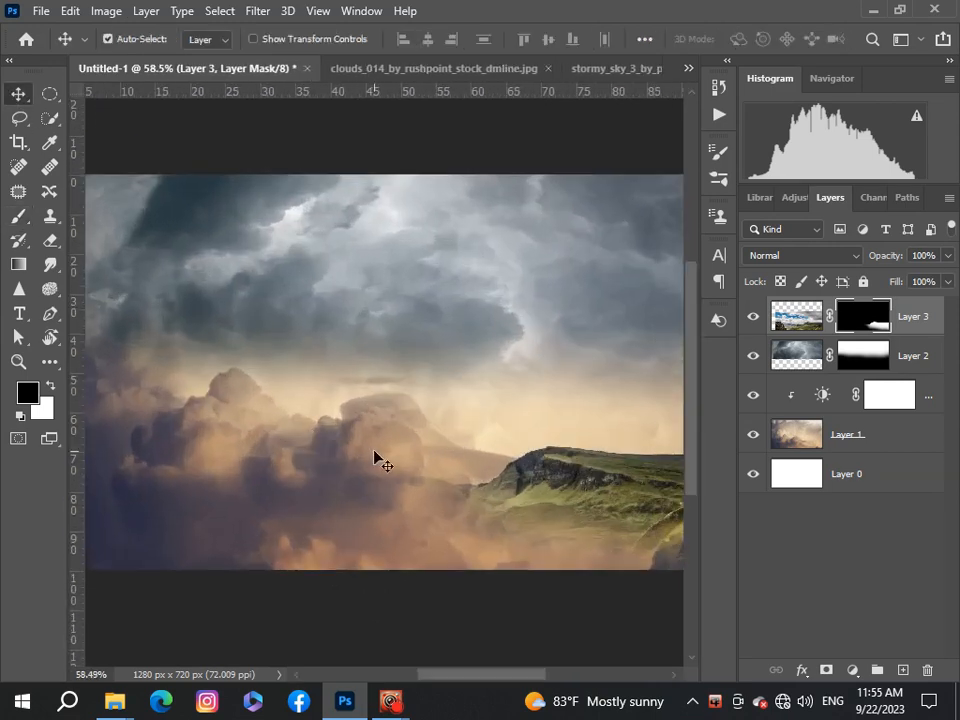
scroll(375, 457, "down", 4, "alt")
scroll(375, 457, "down", 1, "alt")
scroll(375, 457, "up", 1, "alt")
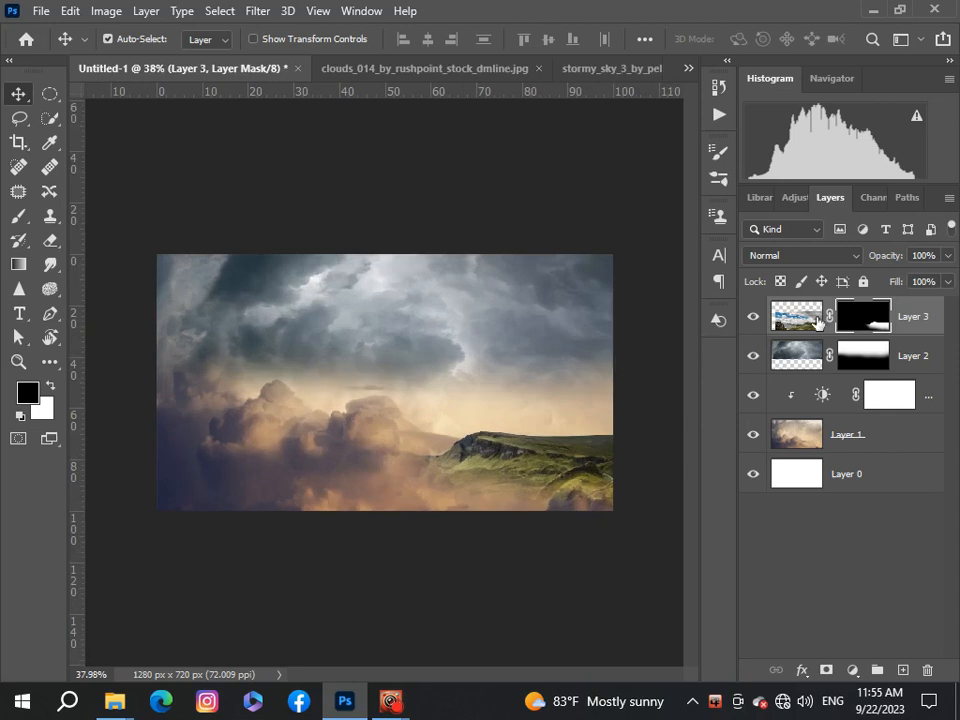
Add a Brightness/Contrast adjustment clipped to the hills layer, with Brightness -22 and Contrast 15
left_click(816, 318)
left_click(853, 671)
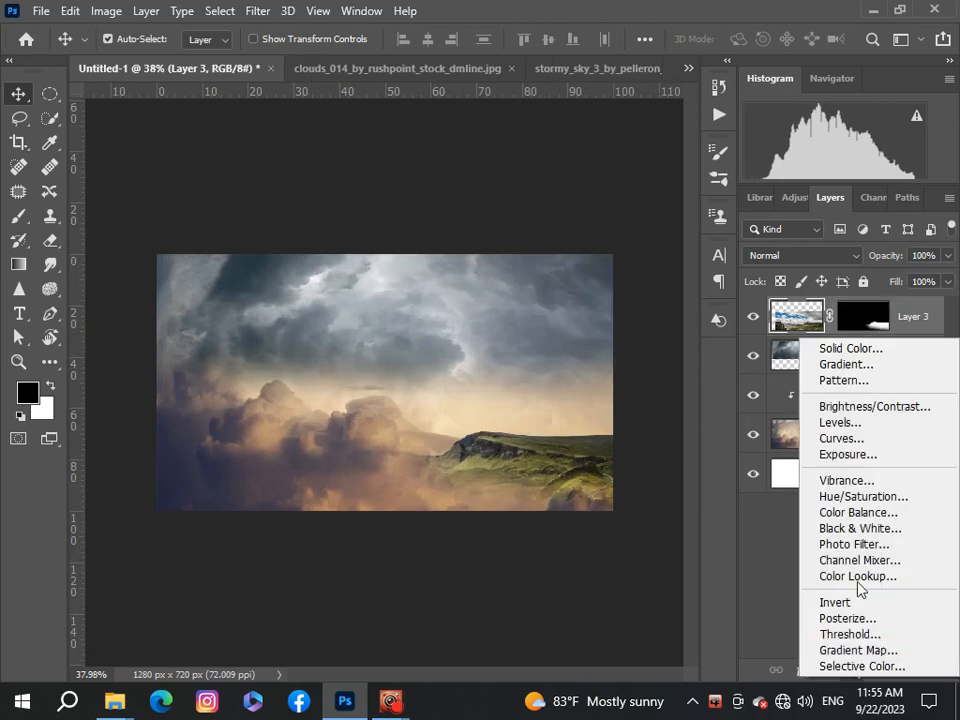
left_click(882, 416)
left_click(693, 459)
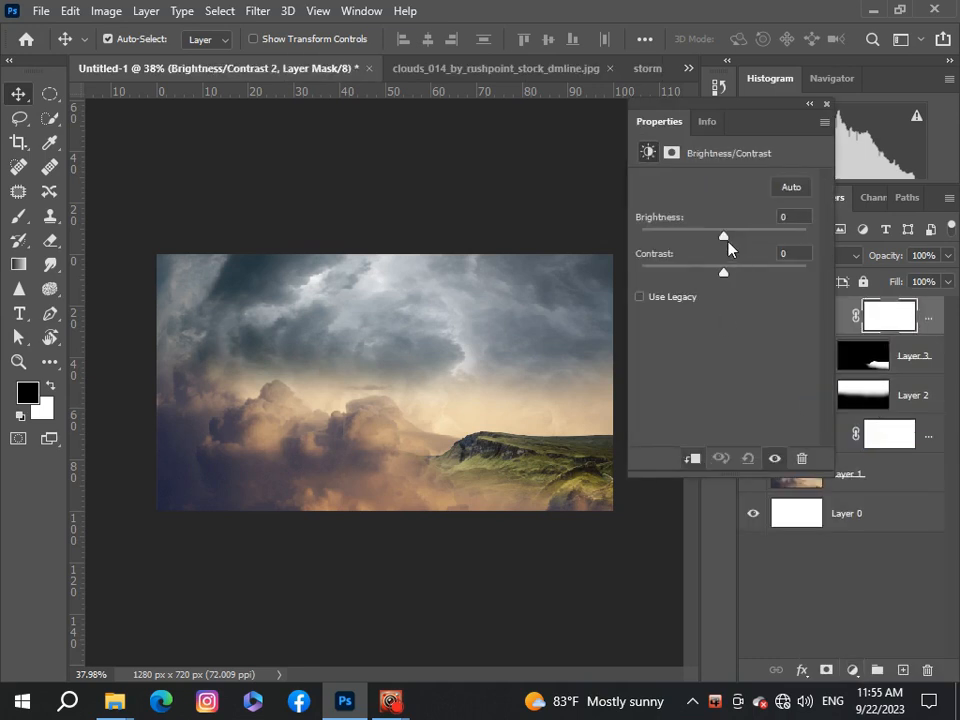
left_click_drag(716, 245, 737, 279)
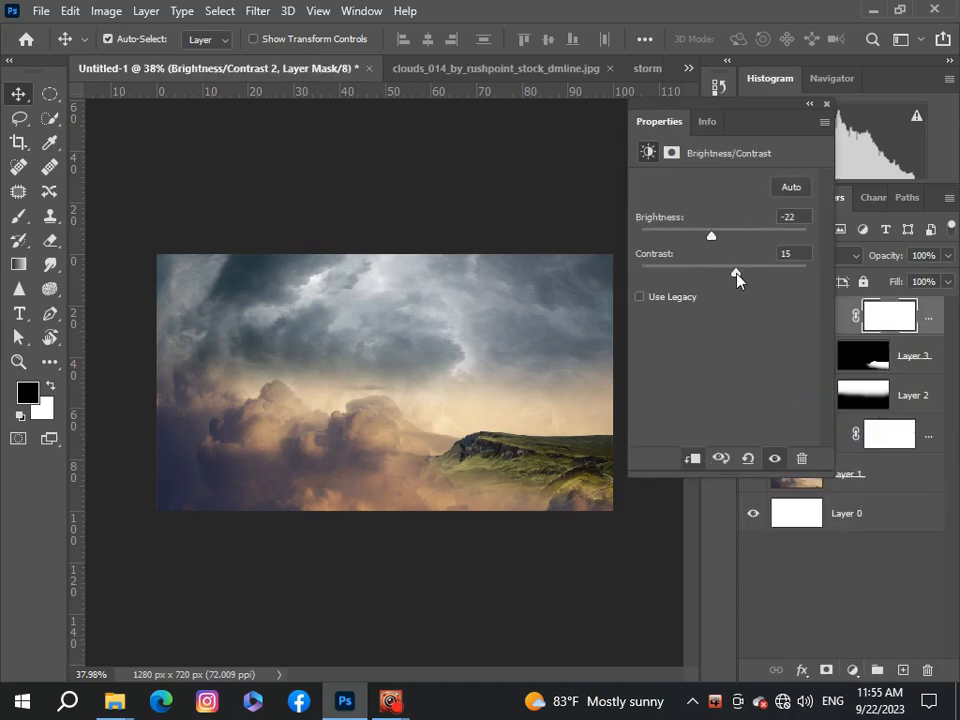
left_click(826, 104)
Examine the adjusted hills' tone against the sky and clouds in the whole composite
scroll(306, 378, "down", 1)
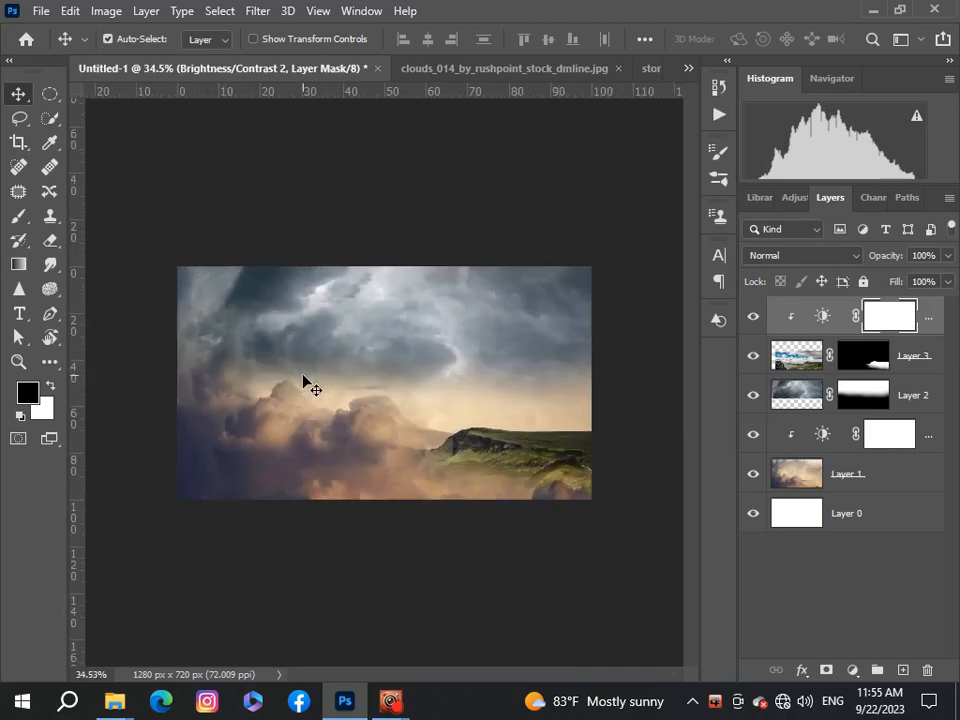
scroll(306, 378, "up", 2)
scroll(306, 378, "down", 2)
scroll(306, 378, "up", 1)
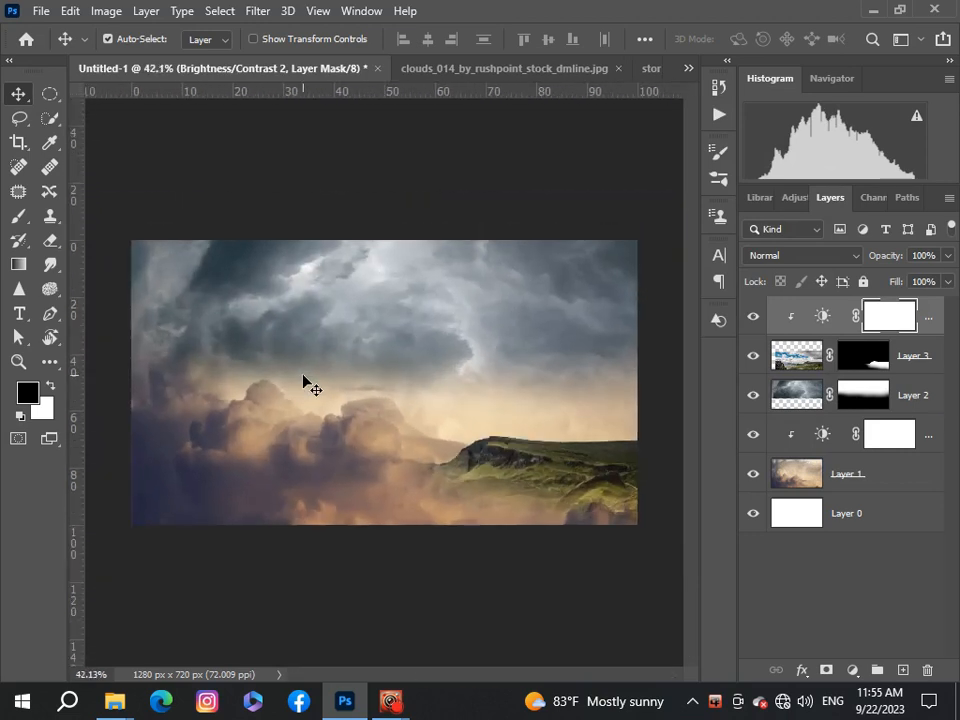
scroll(306, 378, "down", 1)
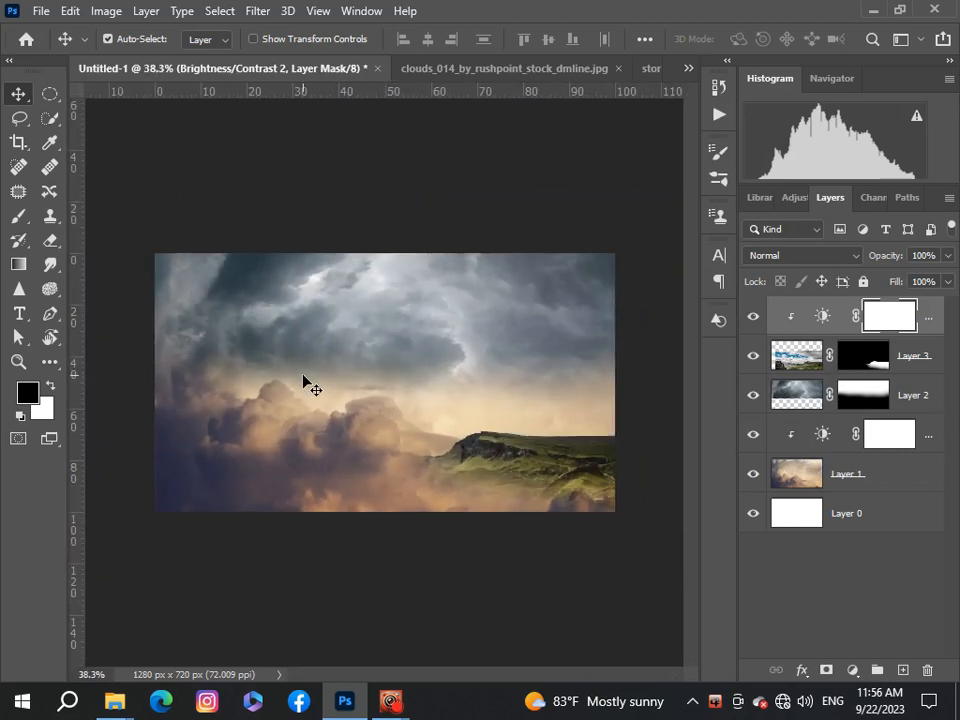
scroll(306, 380, "down", 1)
scroll(306, 380, "up", 1)
Copy the masked whale tail from whale_tail_by_broken_spirit00_d25ha9w.jpg into Untitled-1 as a new top layer
left_click(688, 68)
left_click(603, 140)
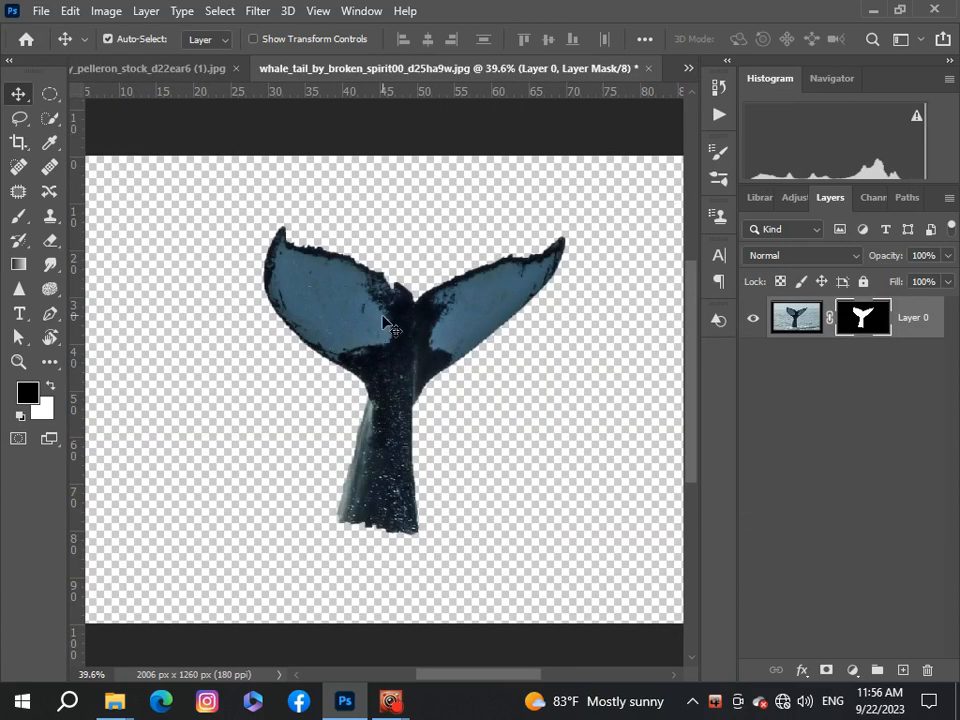
scroll(386, 356, "down", 3)
mouse_move(376, 382)
left_mouse_down()
mouse_move(359, 380)
mouse_move(375, 380)
left_mouse_up()
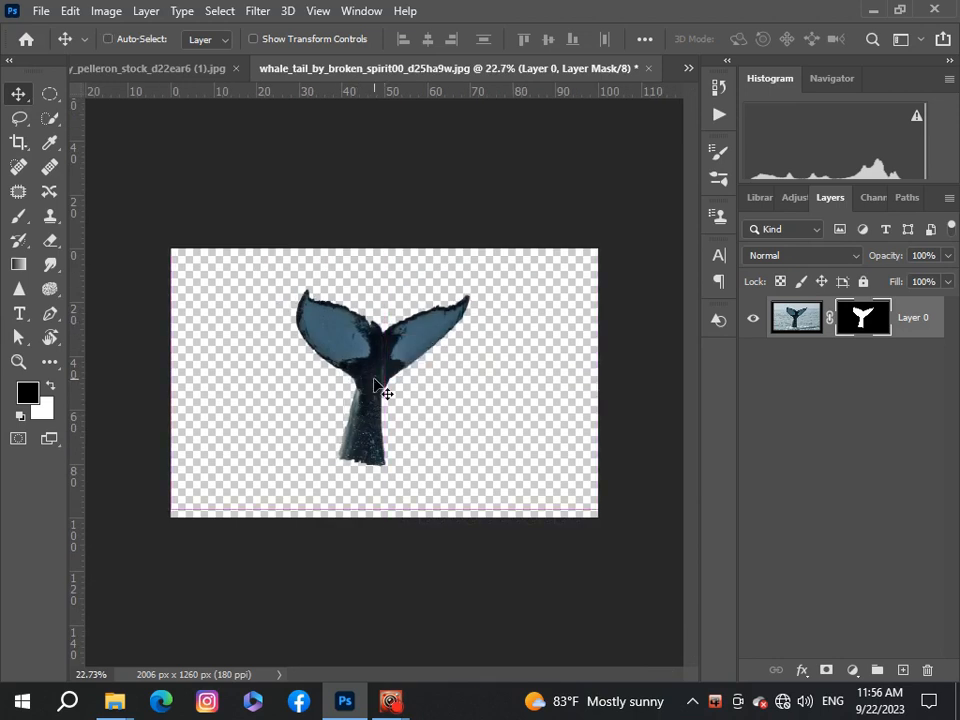
left_click(688, 68)
left_click(480, 74)
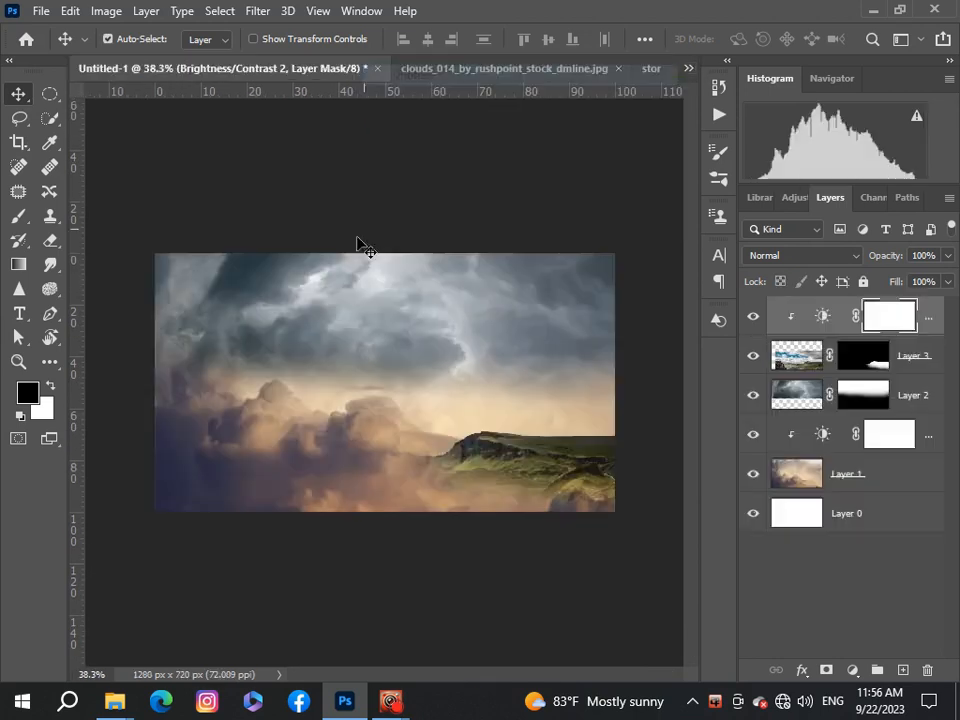
scroll(343, 300, "down", 1)
scroll(332, 335, "up", 1)
key("ctrl+v")
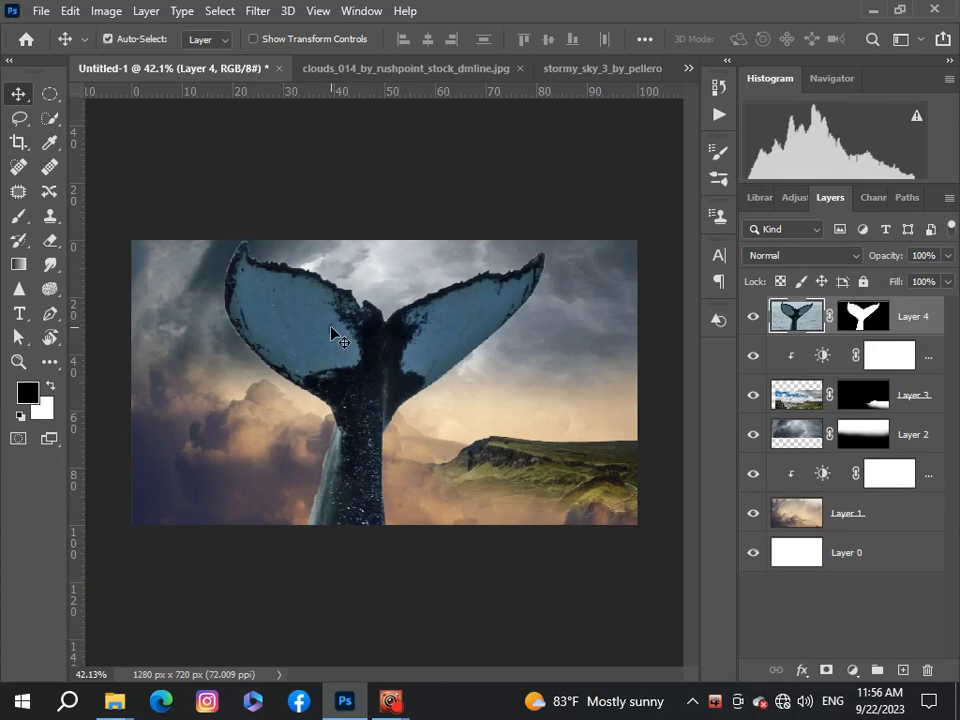
Scale the whale tail proportionally to about 61%, move it to the upper left of the canvas, and apply the transform
key("ctrl+t")
key("ctrl+0")
left_click_drag(611, 534, 499, 463)
scroll(309, 418, "up", 2)
left_click_drag(309, 418, 280, 404)
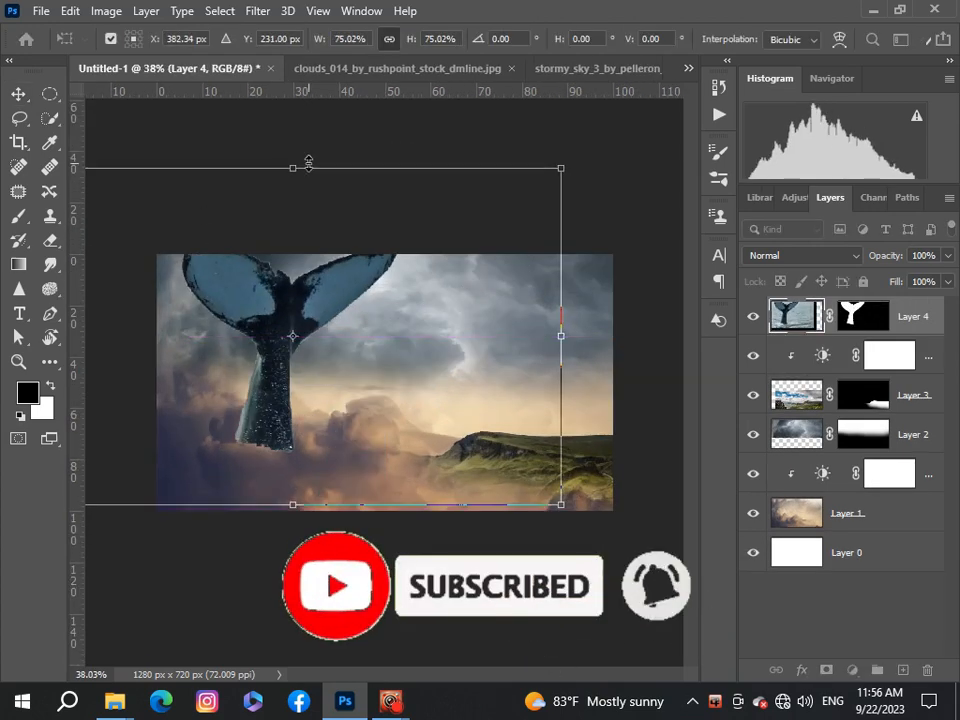
left_click_drag(293, 168, 292, 231)
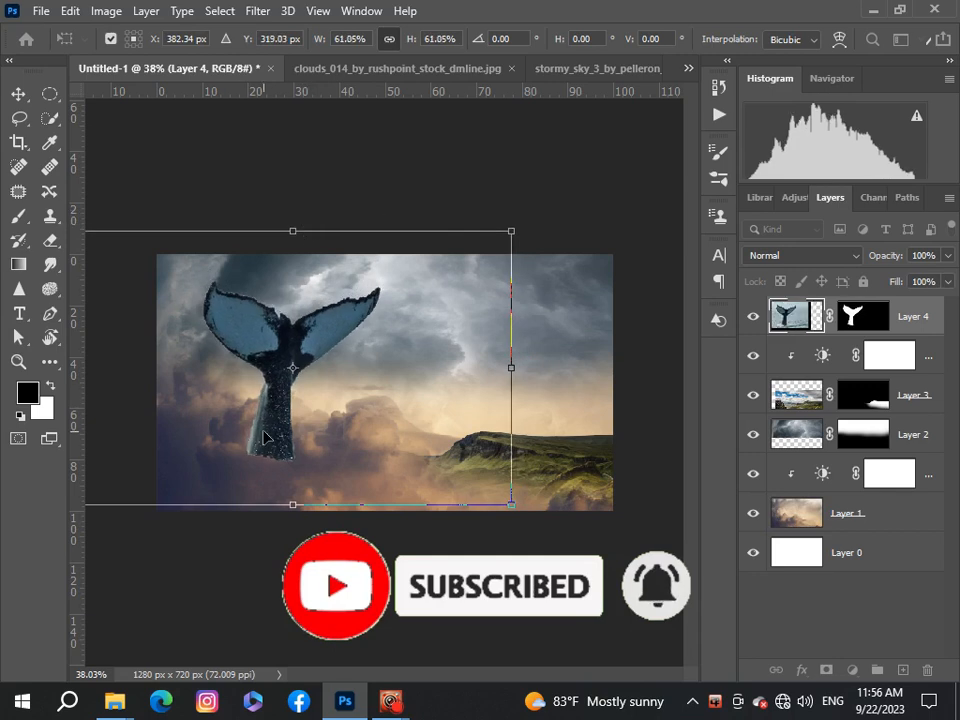
left_click_drag(265, 437, 245, 410)
scroll(245, 410, "down", 2)
left_click(838, 641)
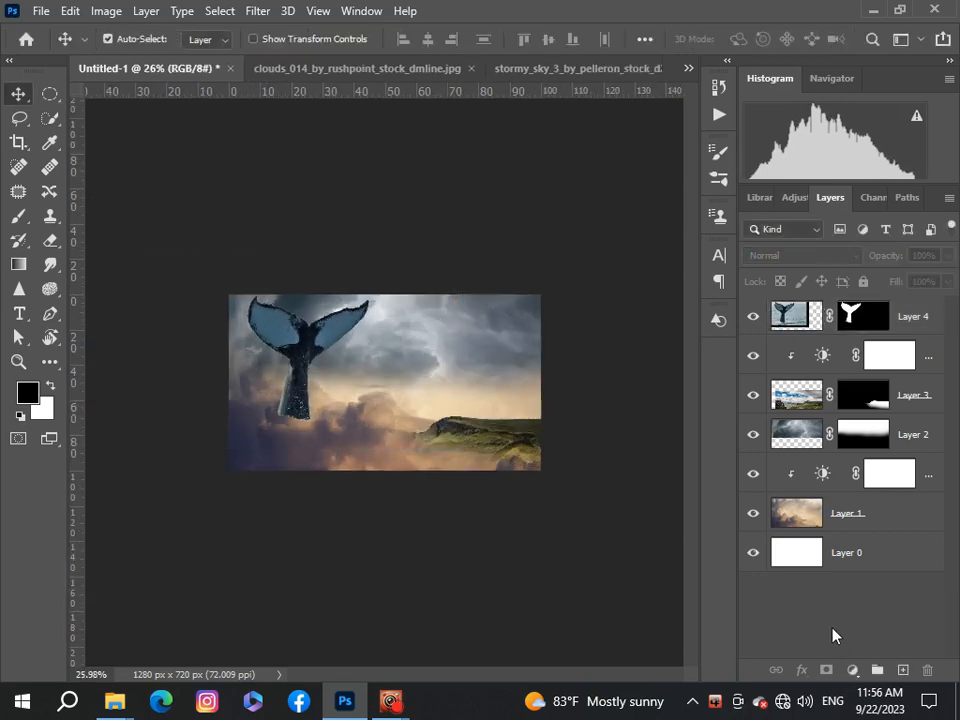
Paint black on the whale tail's mask with a soft 300 px brush to fade the tail's base into the clouds
scroll(368, 415, "up", 1)
left_click(851, 332)
left_click(8, 220)
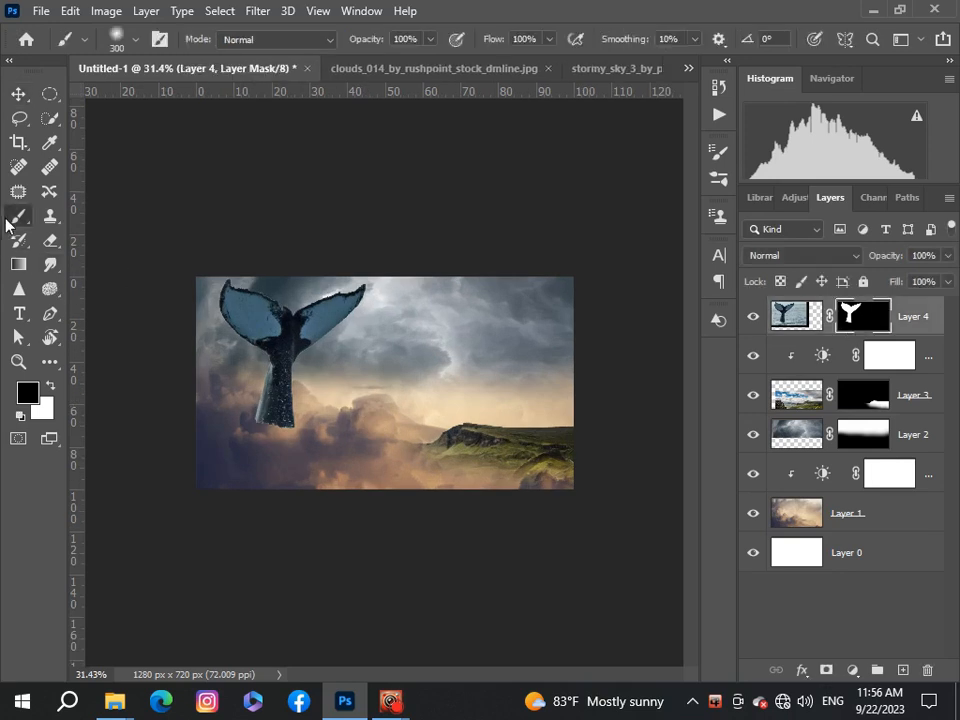
scroll(233, 483, "up", 2)
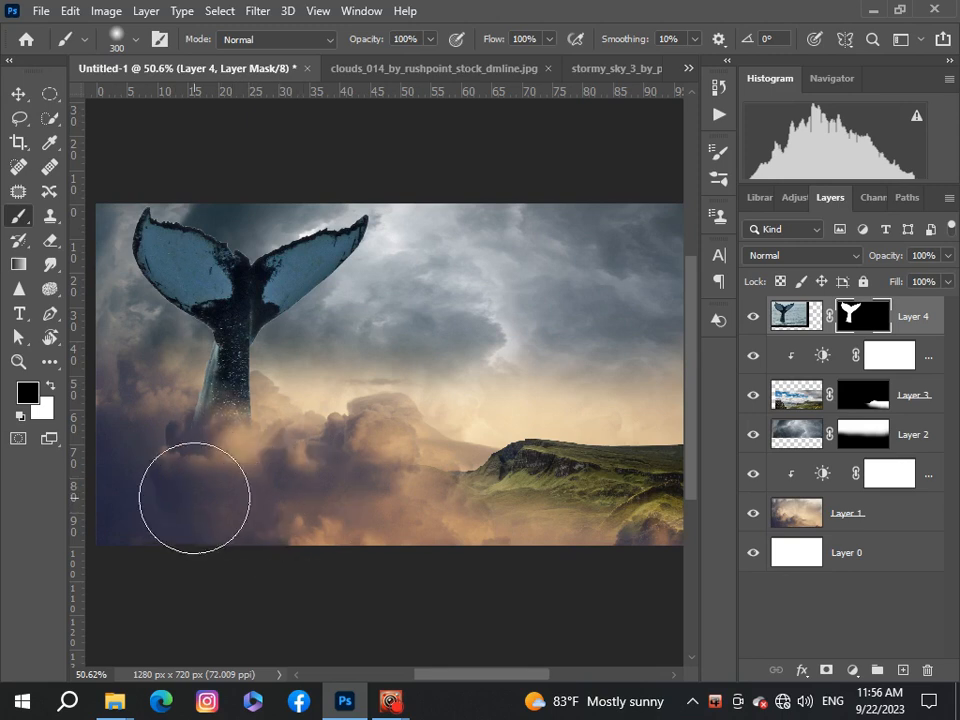
Inspect the transition between the whale tail's base and the clouds in the composite
scroll(311, 521, "down", 3)
scroll(304, 521, "up", 3)
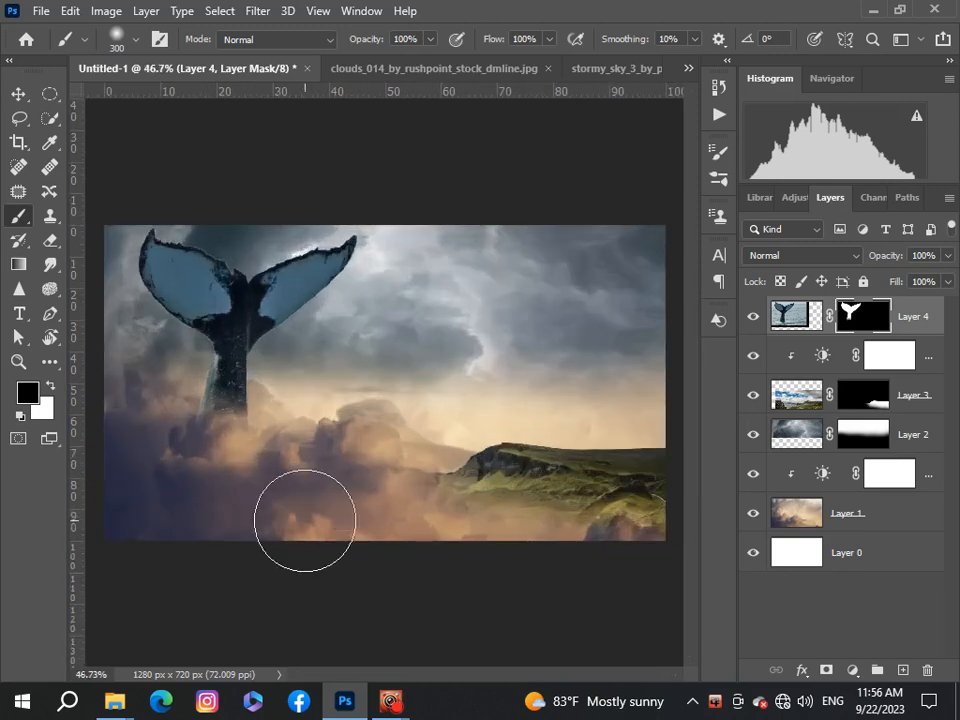
scroll(304, 521, "down", 3)
left_click(18, 96)
scroll(236, 364, "down", 2)
scroll(234, 363, "up", 4)
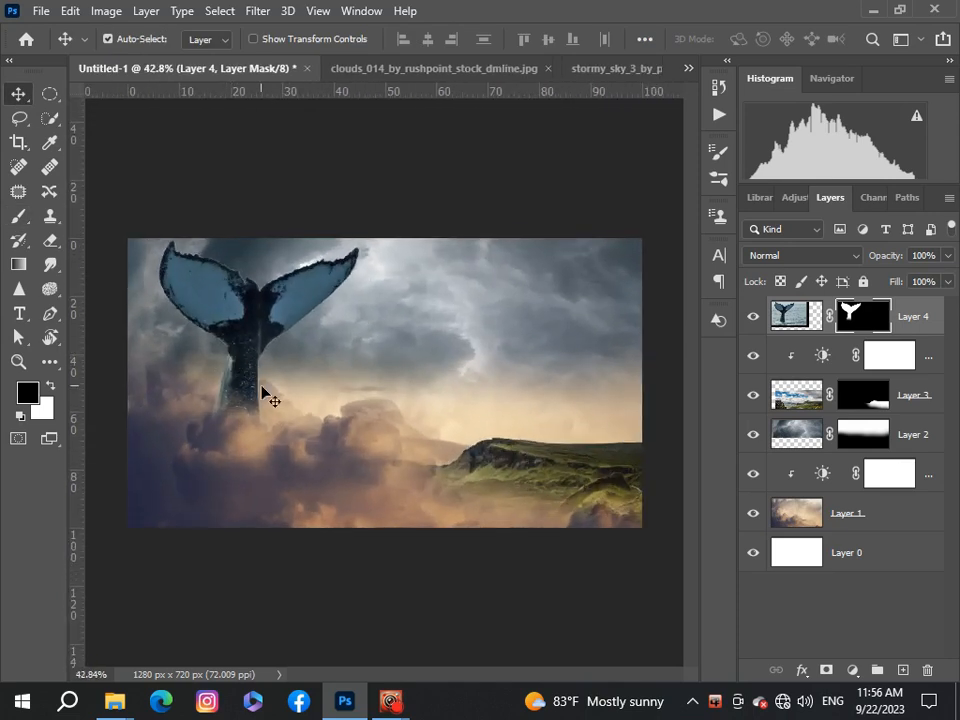
scroll(263, 390, "up", 1)
scroll(263, 390, "down", 2)
scroll(264, 396, "down", 1)
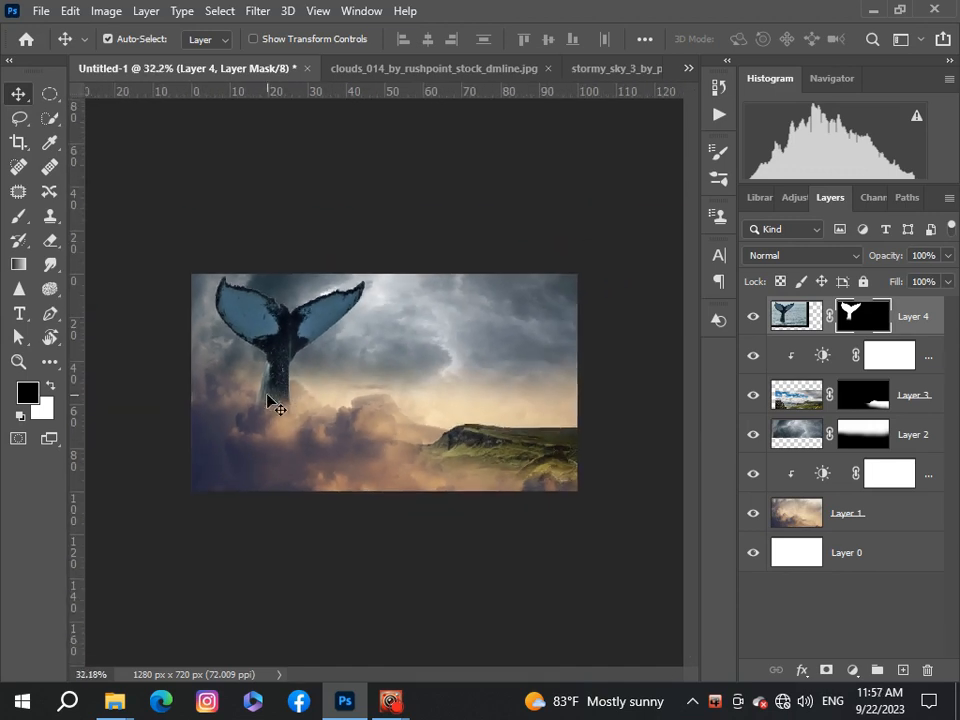
scroll(268, 400, "up", 2)
scroll(268, 402, "down", 1)
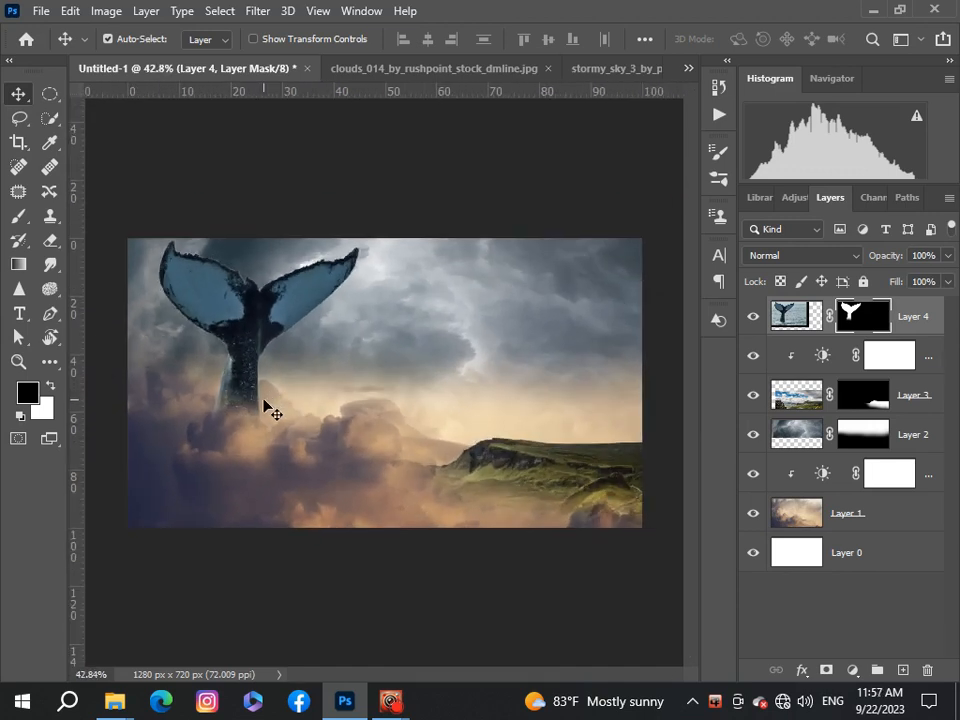
View the wooden boat in Boat.png and return to Untitled-1
left_click(688, 68)
left_click(534, 157)
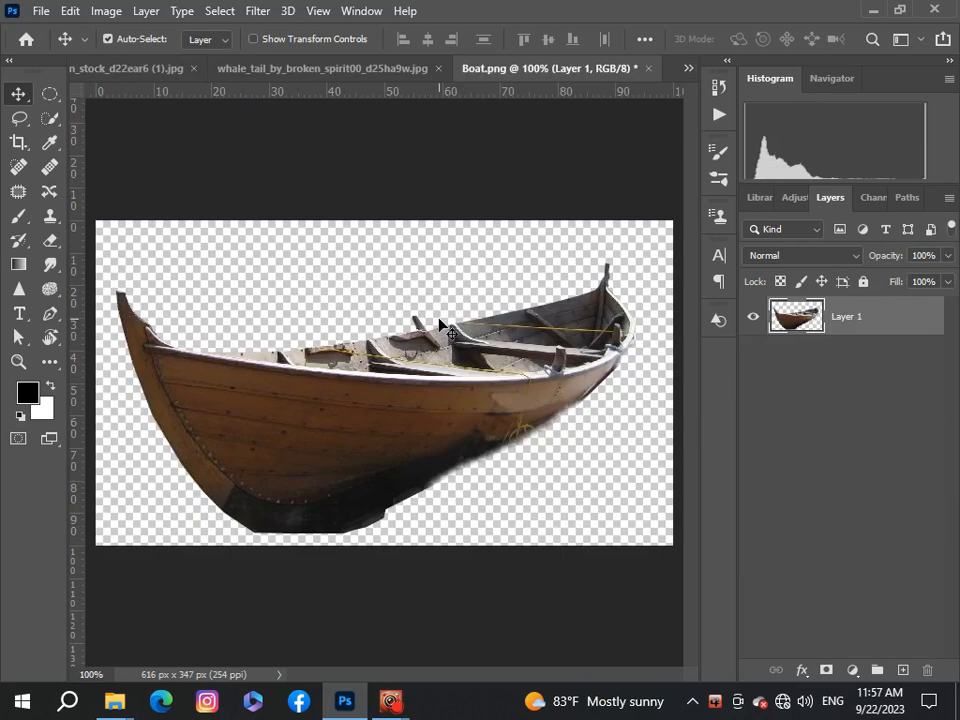
left_click(689, 67)
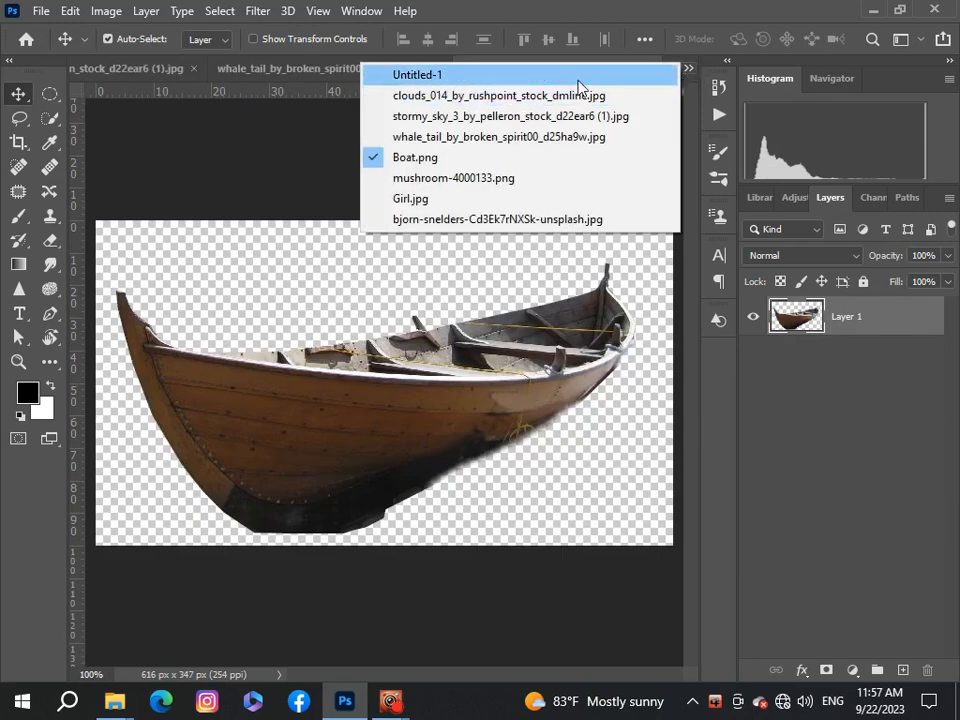
left_click(575, 78)
scroll(397, 354, "down", 1)
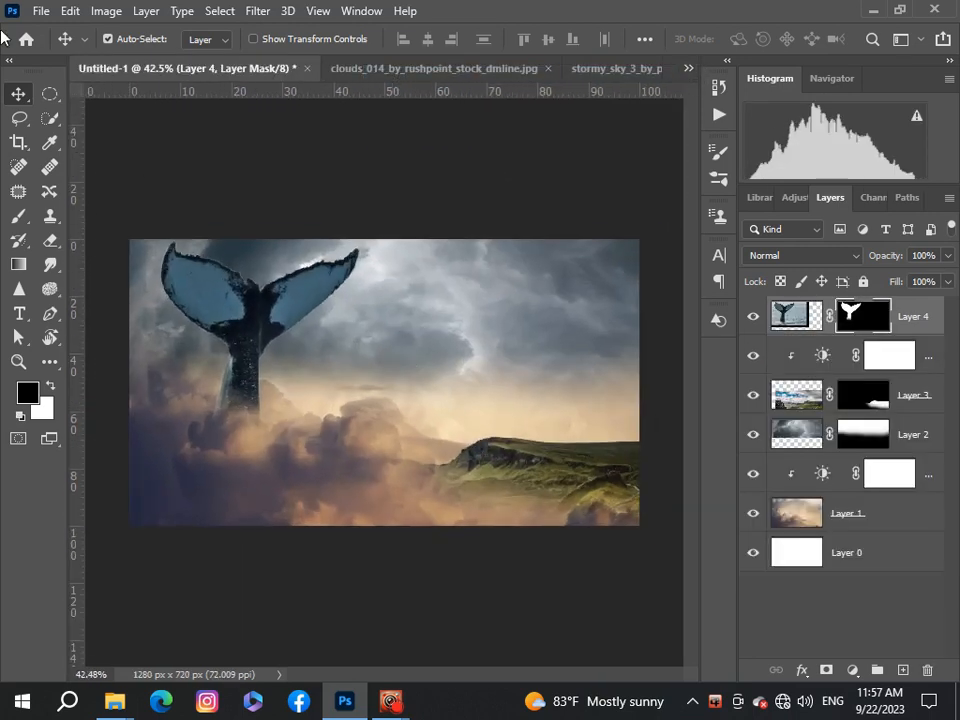
Open the boat image pngwing.com (16) from the whail tail n48 folder
left_click(33, 12)
left_click(47, 64)
scroll(370, 262, "down", 5)
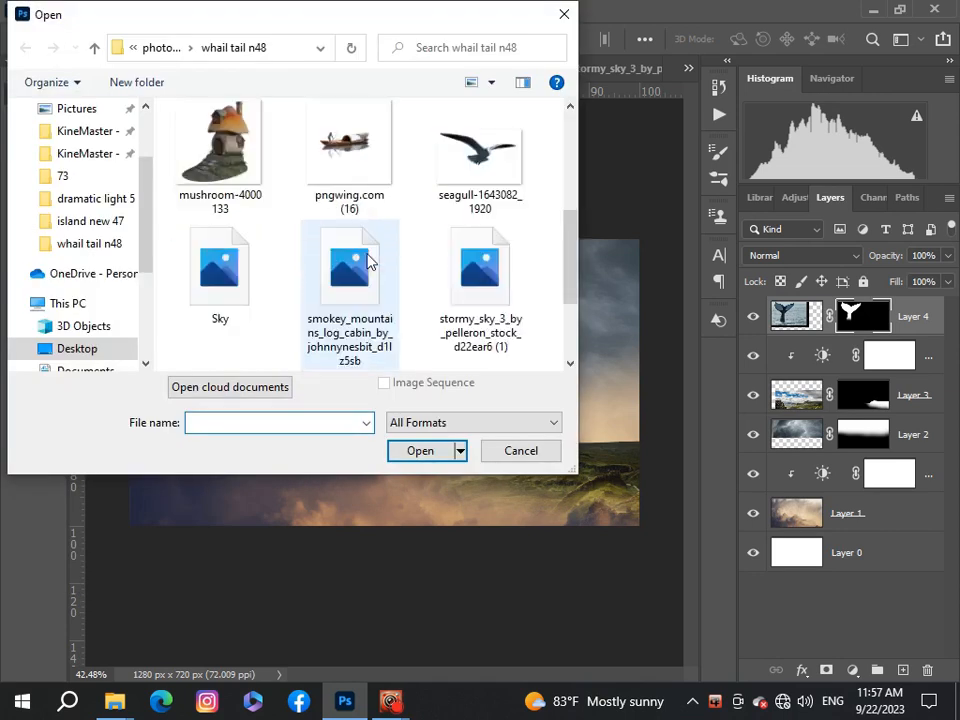
left_click(349, 150)
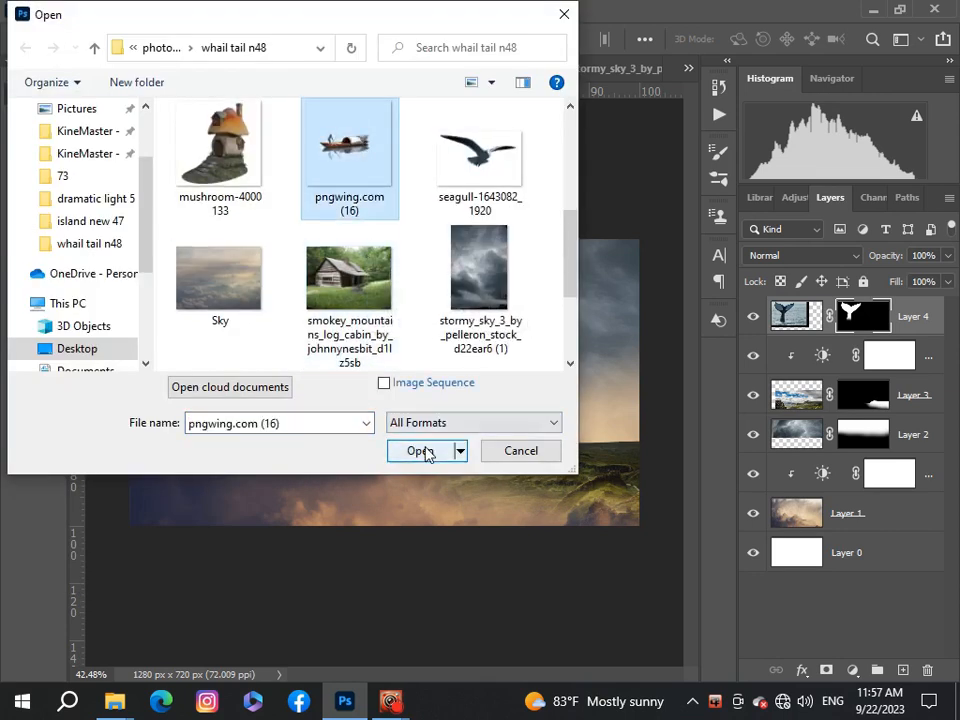
left_click(421, 451)
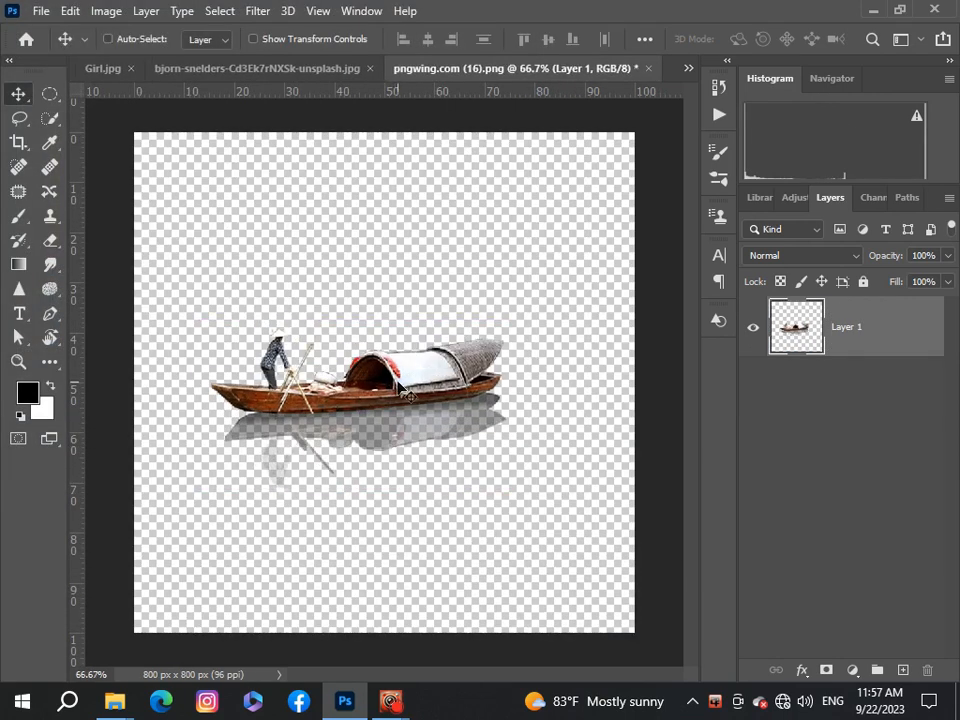
Return to Untitled-1 and paste the boat with the reflection as a new layer above the whale tail
left_click(688, 68)
left_click(656, 74)
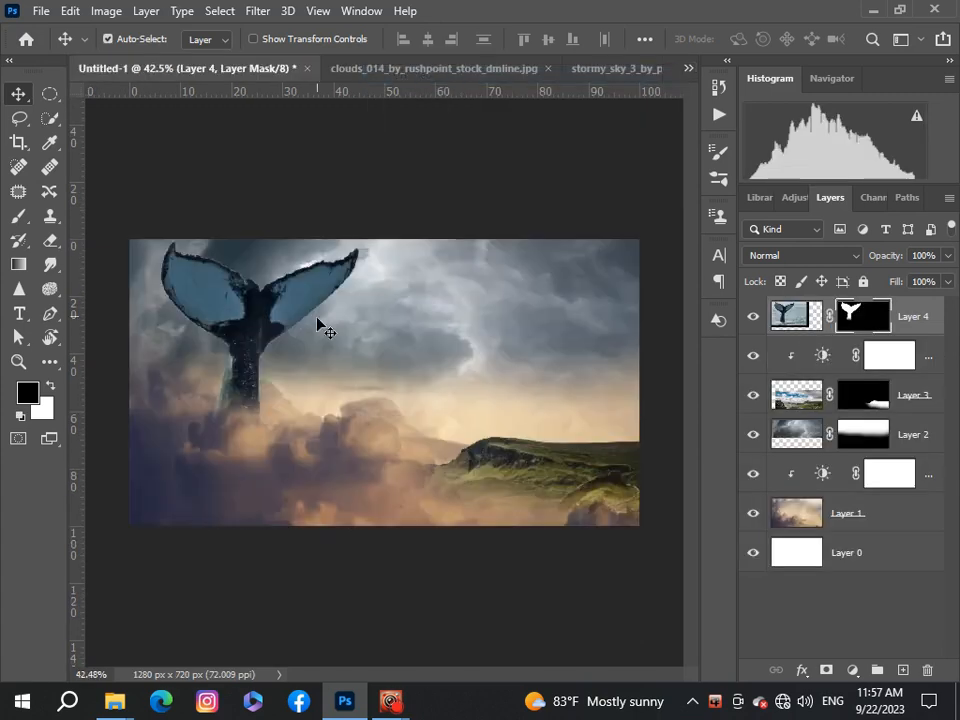
key("ctrl+v")
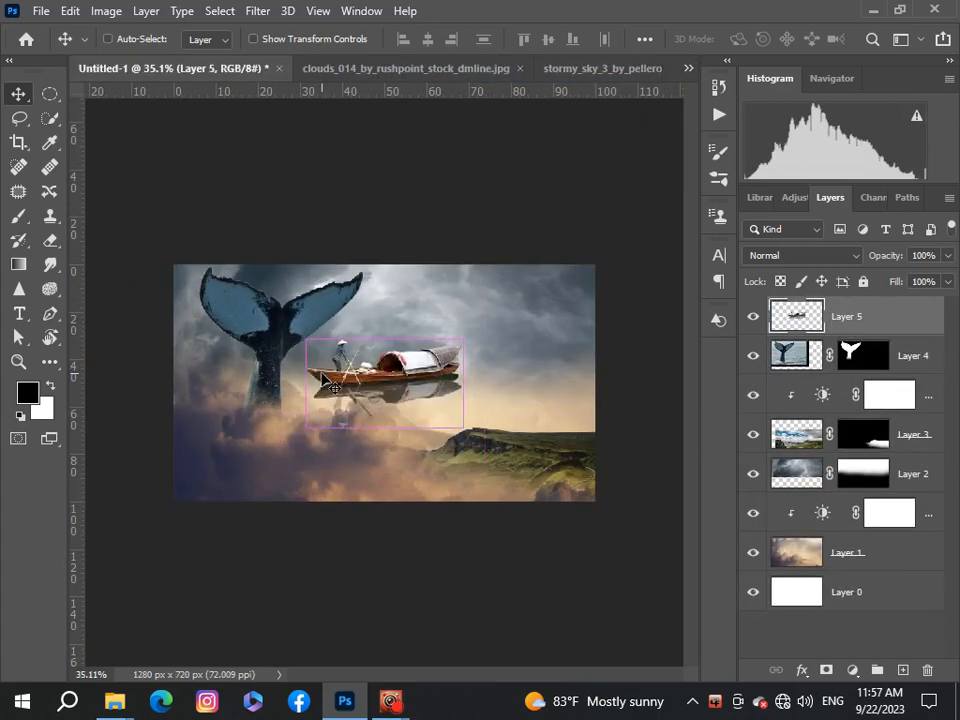
Scale the pasted boat proportionally to about 45% and place it on the dark clouds below the whale tail
key("ctrl+t")
left_click_drag(306, 338, 220, 469)
left_click_drag(290, 495, 256, 484)
scroll(253, 480, "up", 3)
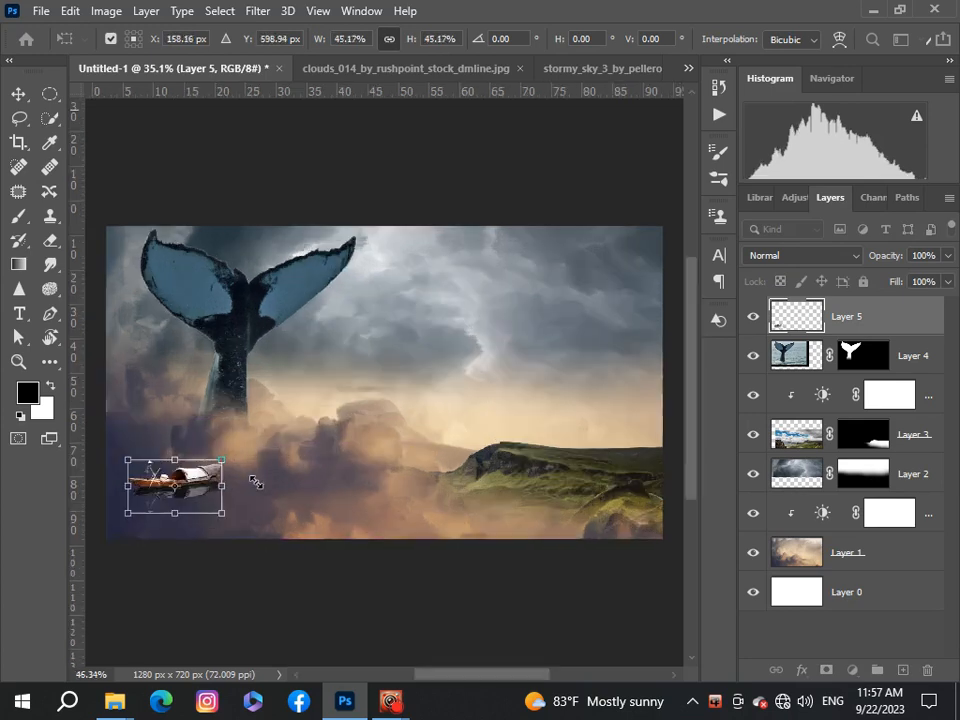
mouse_move(174, 514)
left_mouse_down()
mouse_move(166, 496)
mouse_move(181, 503)
left_mouse_up()
scroll(181, 503, "down", 5)
left_click(18, 94)
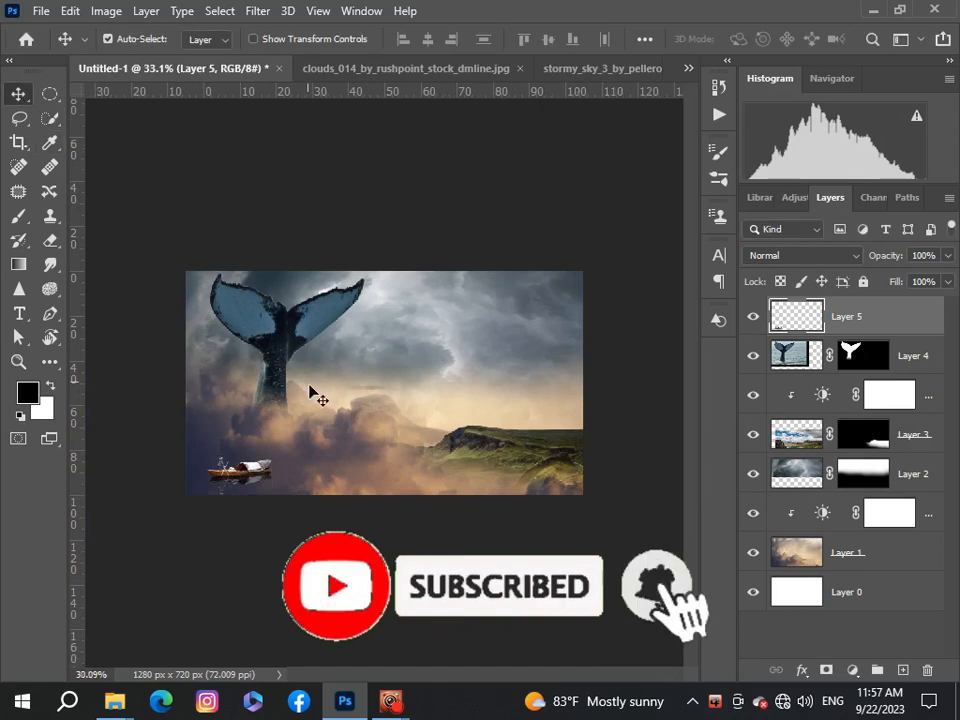
scroll(315, 392, "up", 2)
scroll(312, 394, "down", 1)
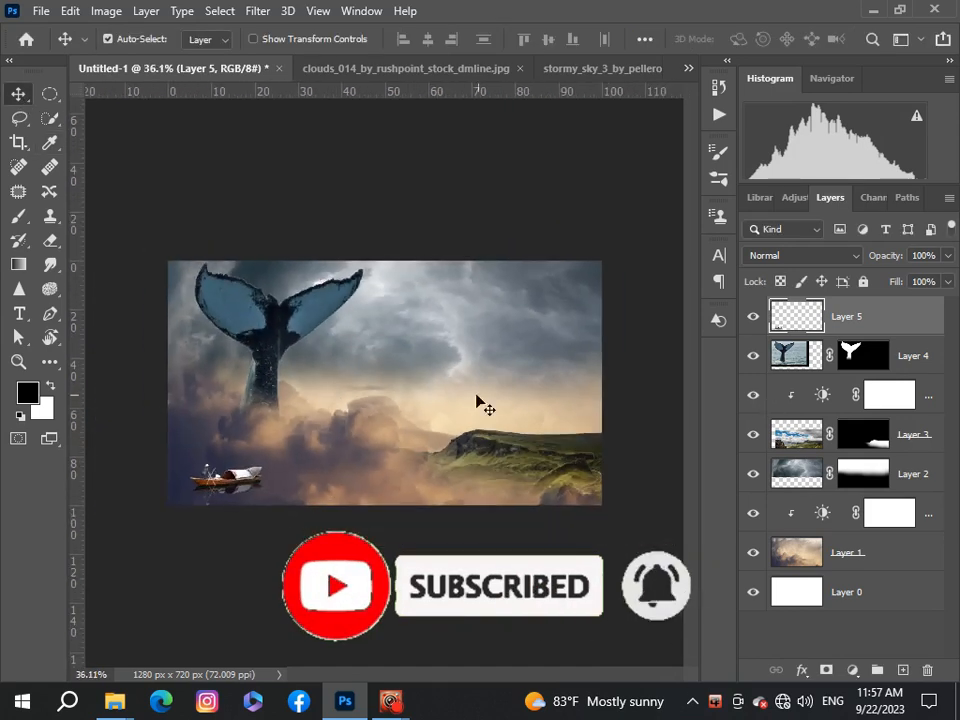
scroll(476, 400, "up", 1)
scroll(476, 400, "down", 1)
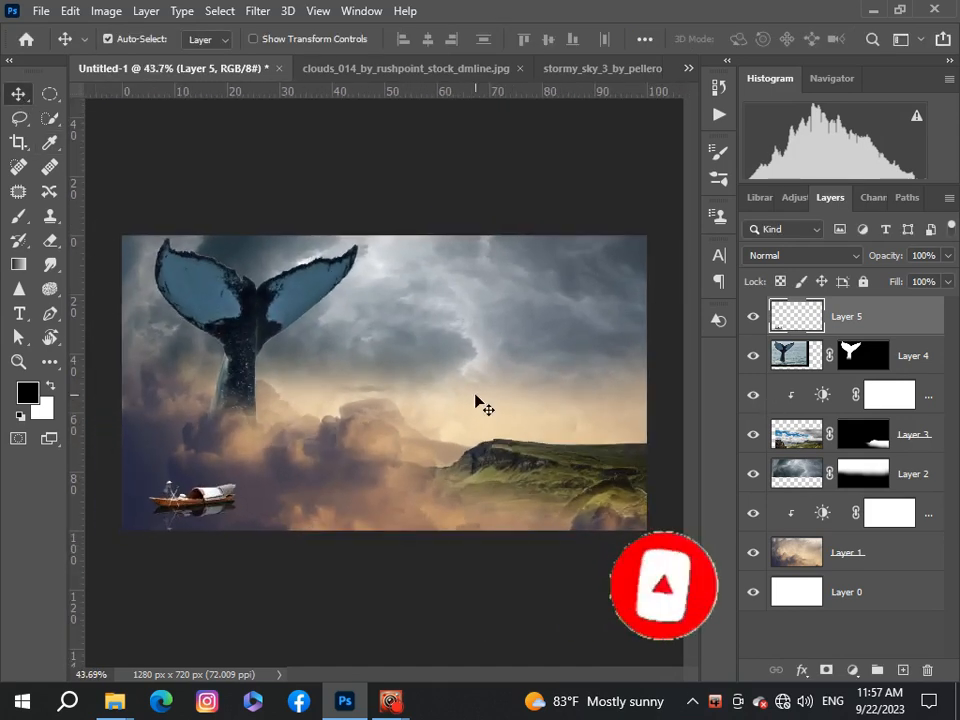
scroll(476, 400, "down", 2)
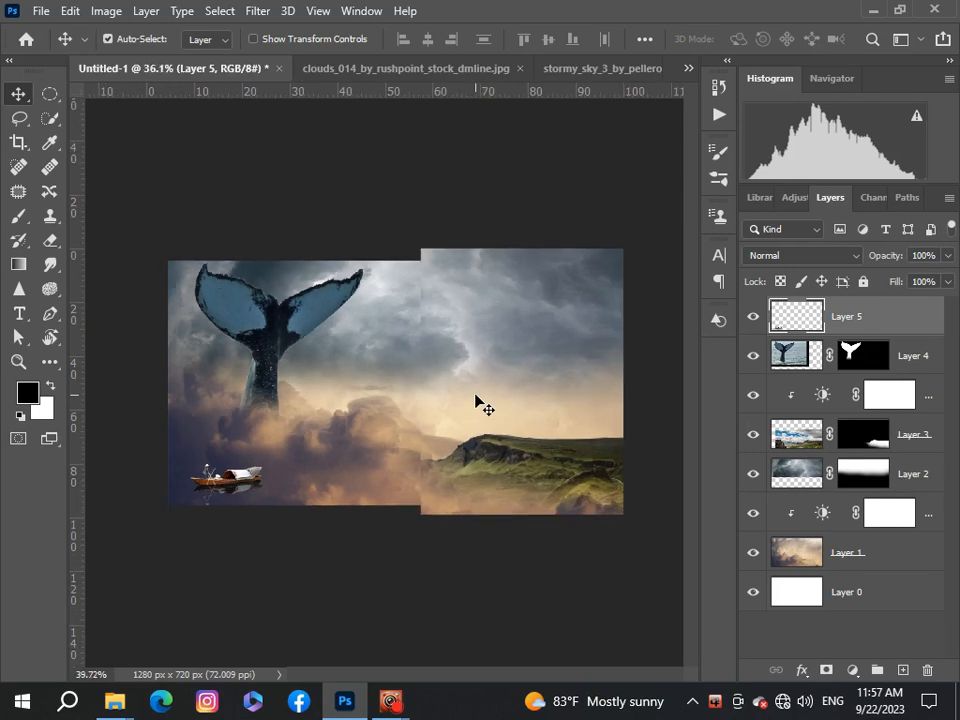
scroll(476, 400, "up", 1)
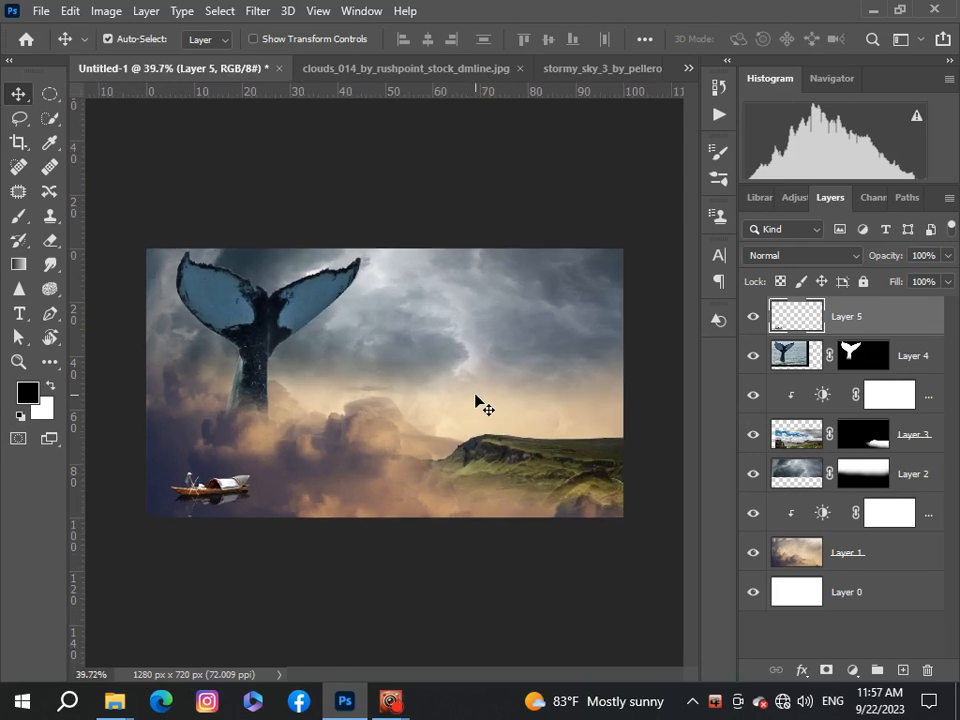
Open the smokey_mountains_log_cabin image from the whail tail n48 folder
left_click(42, 13)
left_click(64, 47)
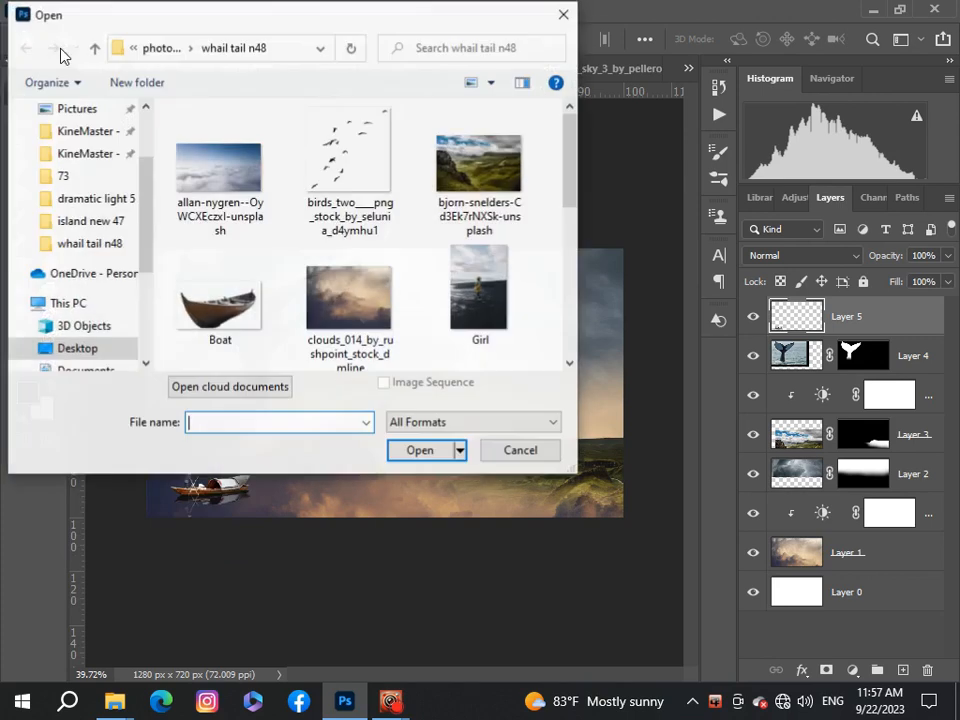
scroll(319, 233, "down", 3)
left_click(318, 236)
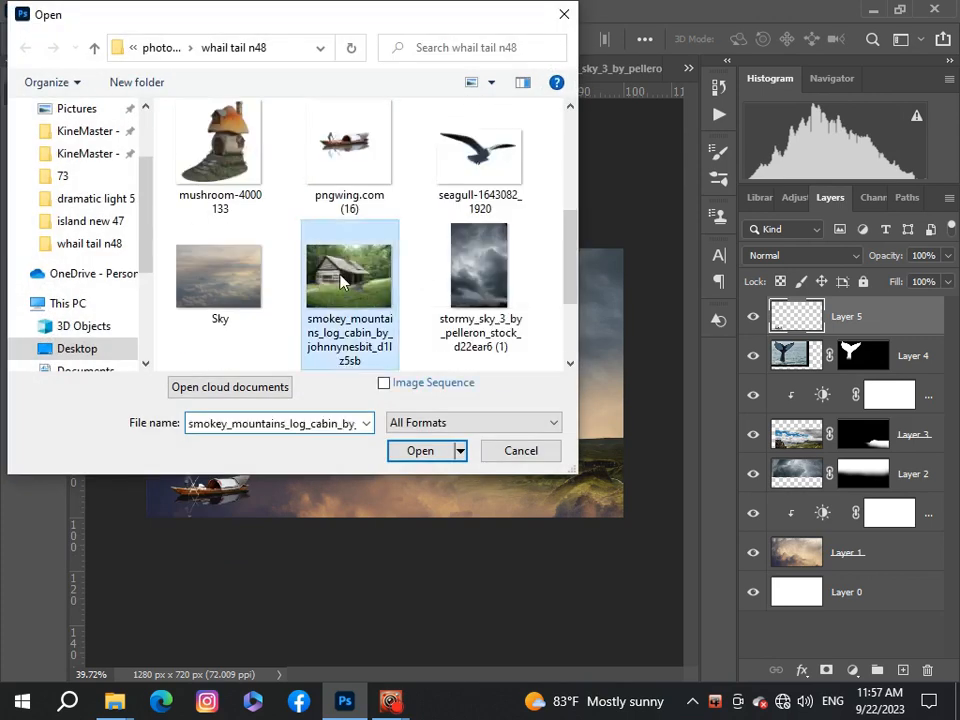
left_click(421, 451)
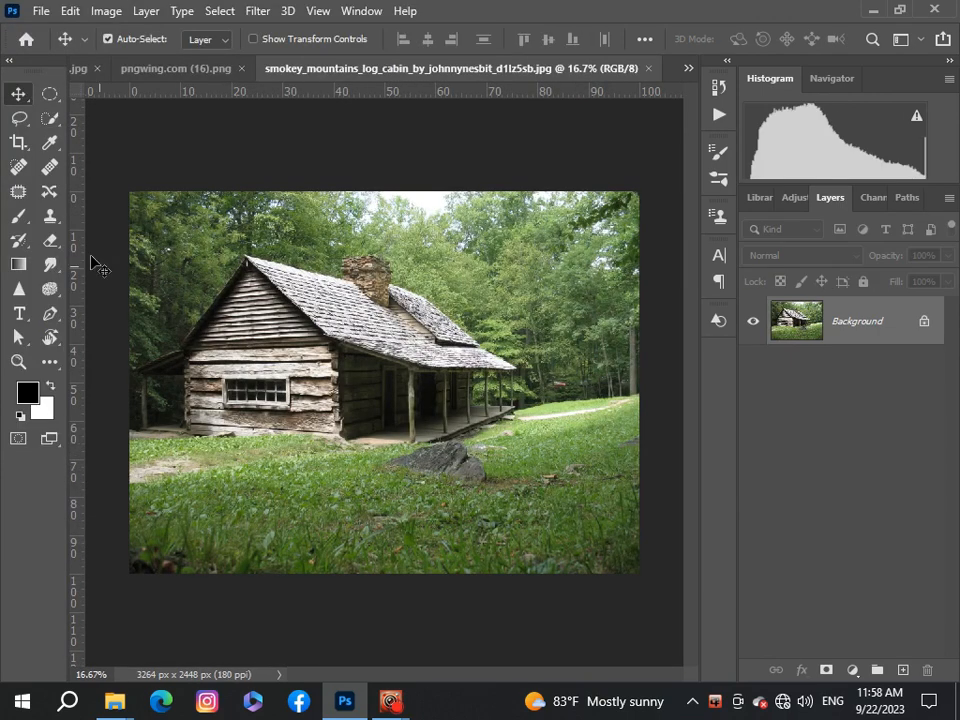
With the Pen tool in Path mode, trace the cabin's left roof edge from the gable peak down to the eave
left_click(49, 316)
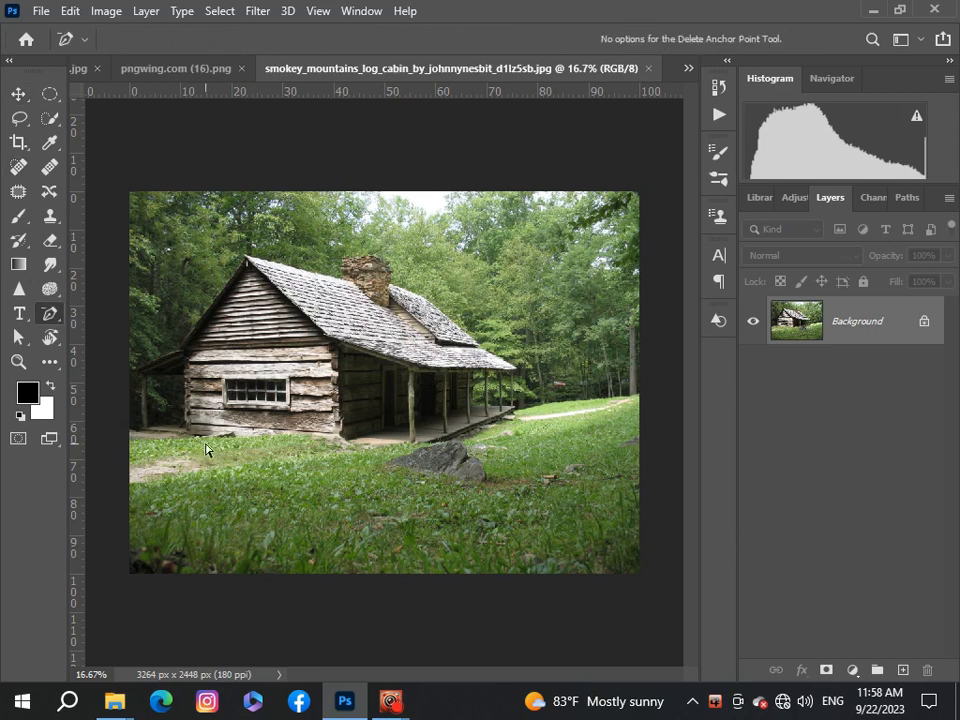
scroll(232, 312, "up", 4)
left_click_drag(484, 670, 432, 690)
left_click_drag(695, 396, 686, 364)
scroll(500, 243, "up", 5)
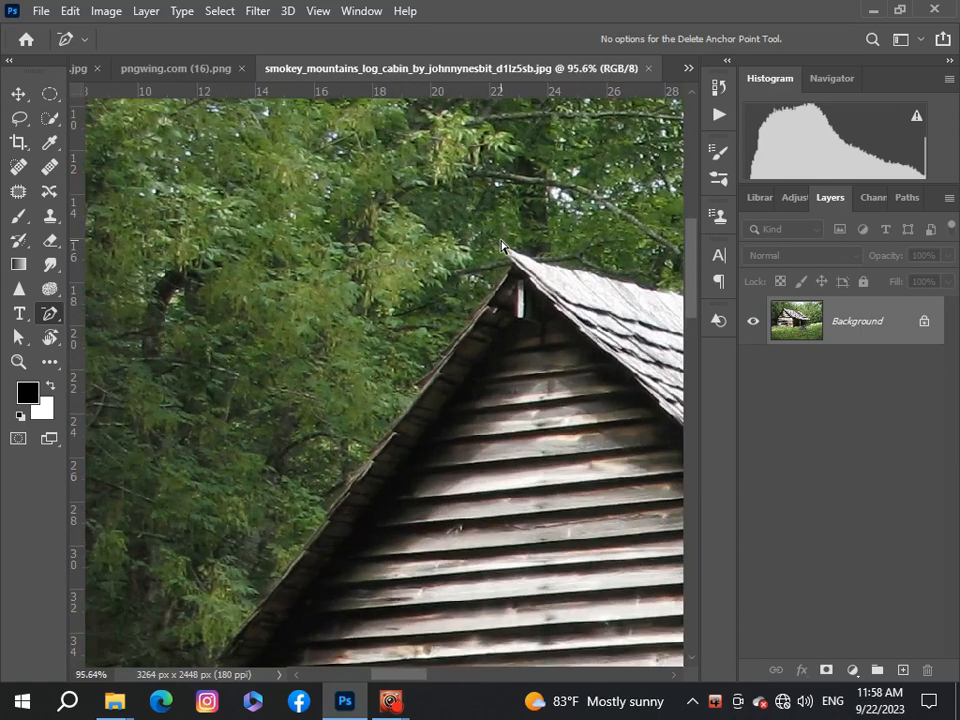
right_click(43, 320)
left_click(190, 313)
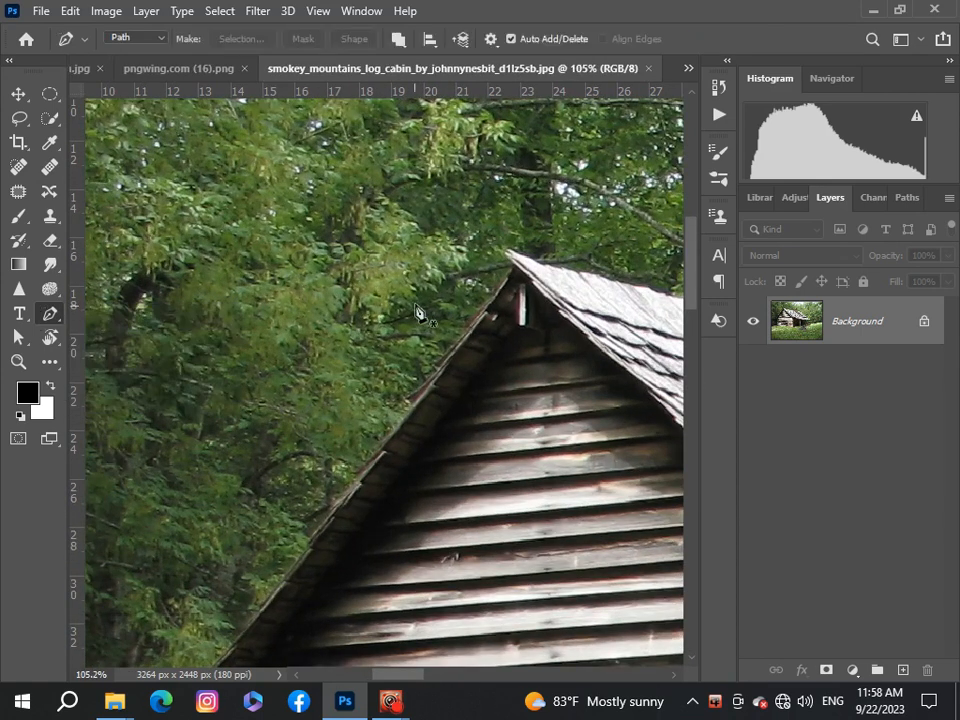
left_click(515, 274)
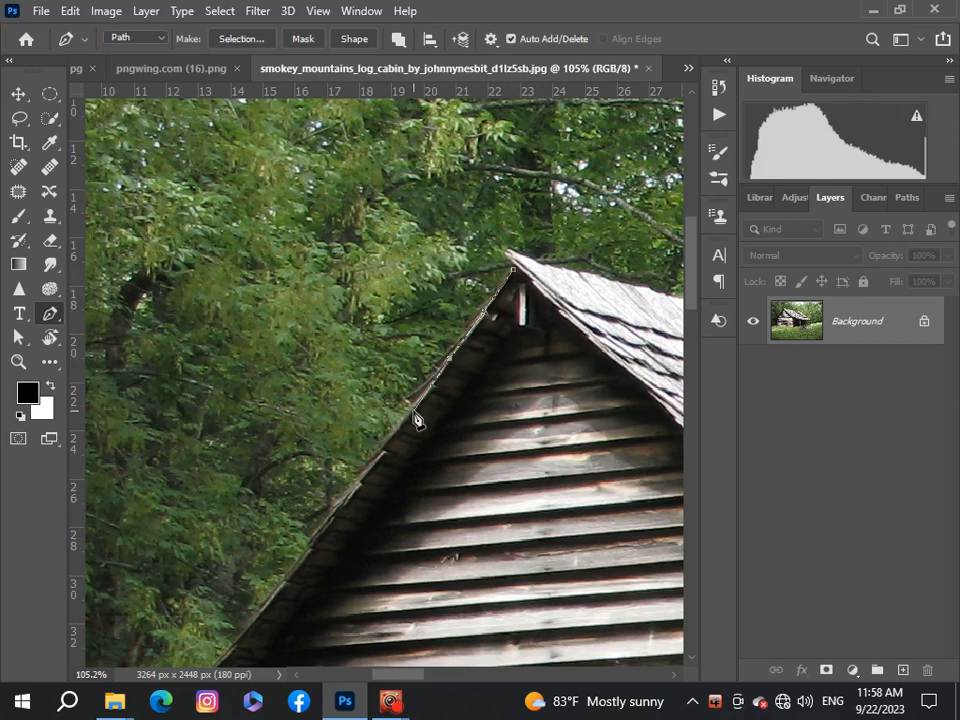
scroll(192, 378, "down", 5)
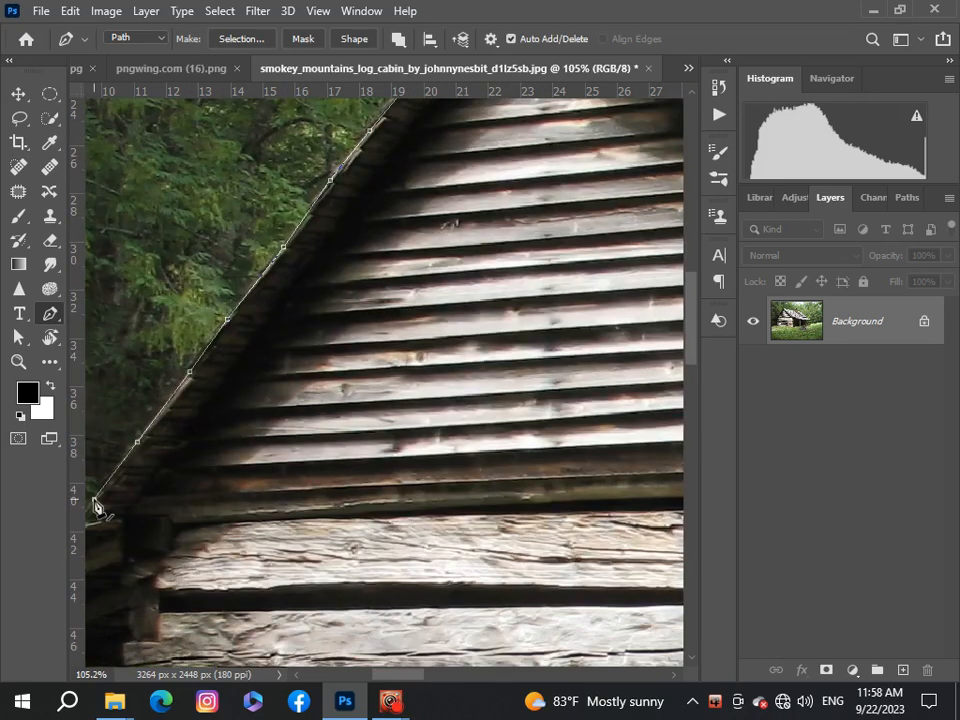
Continue the path around the eave and down the uneven log ends of the cabin's left wall to its base
scroll(95, 505, "down", 4)
scroll(439, 450, "up", 6)
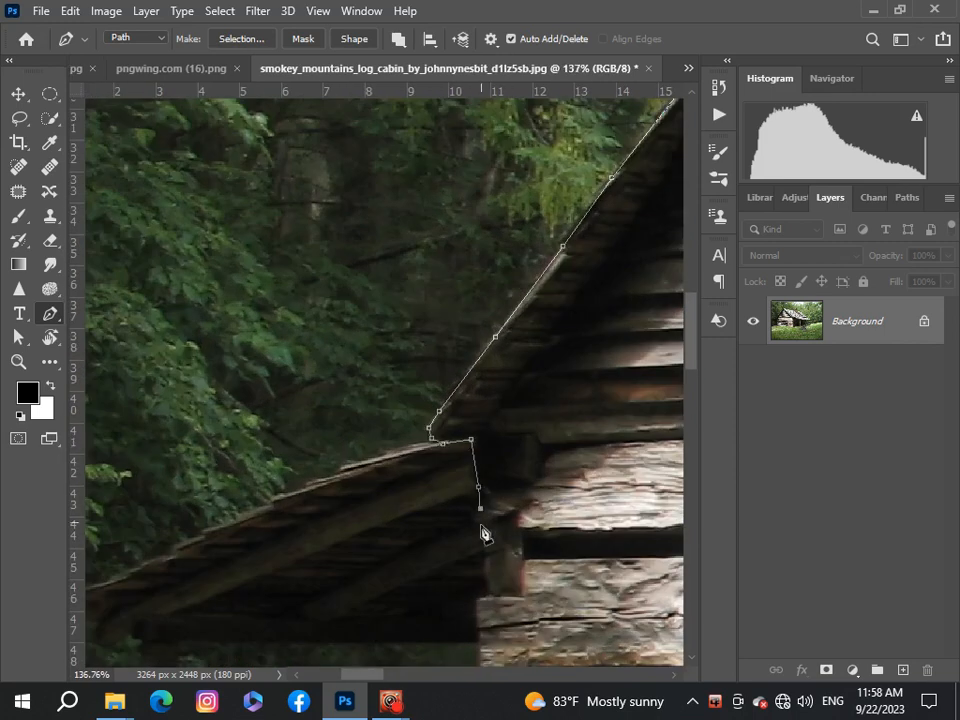
scroll(479, 627, "down", 6)
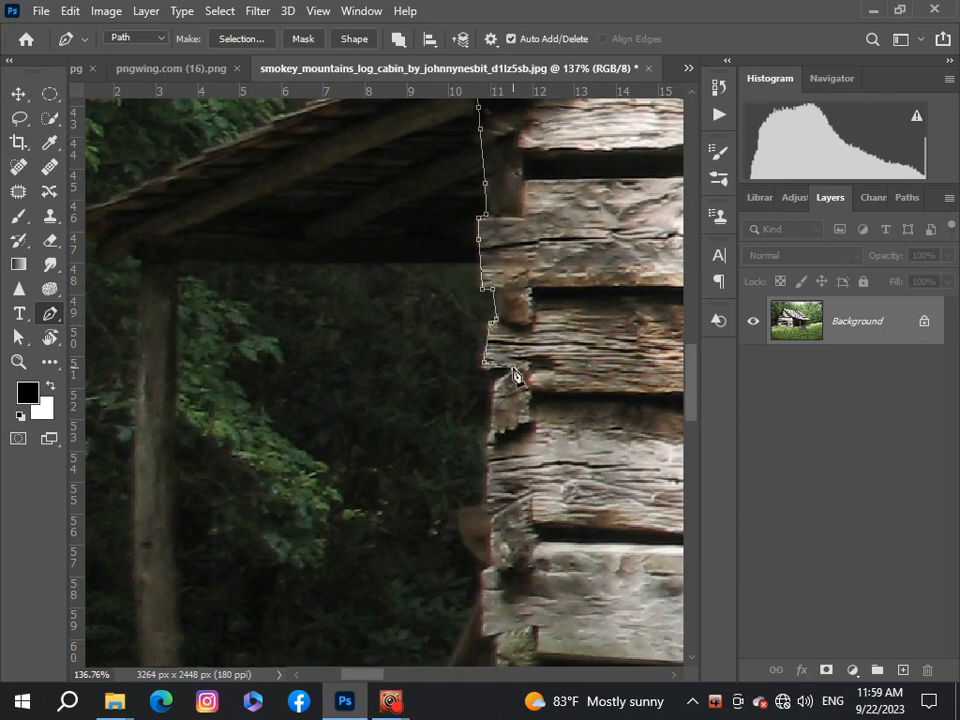
scroll(511, 622, "down", 3)
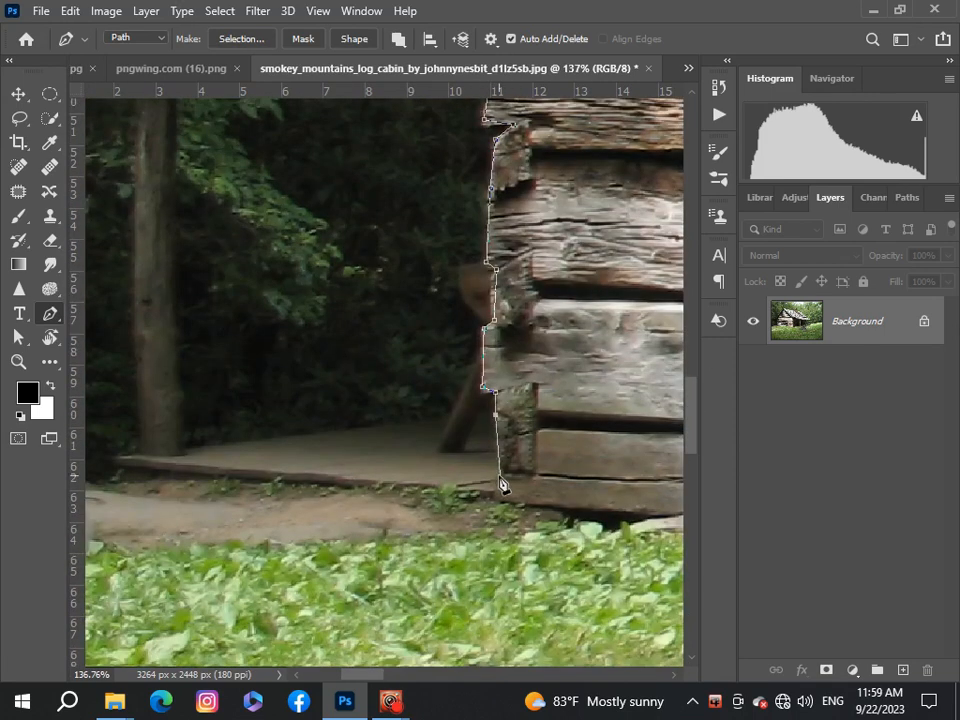
Extend the path along the cabin's base and the porch floor's front edge to the porch's far corner
scroll(501, 484, "down", 8)
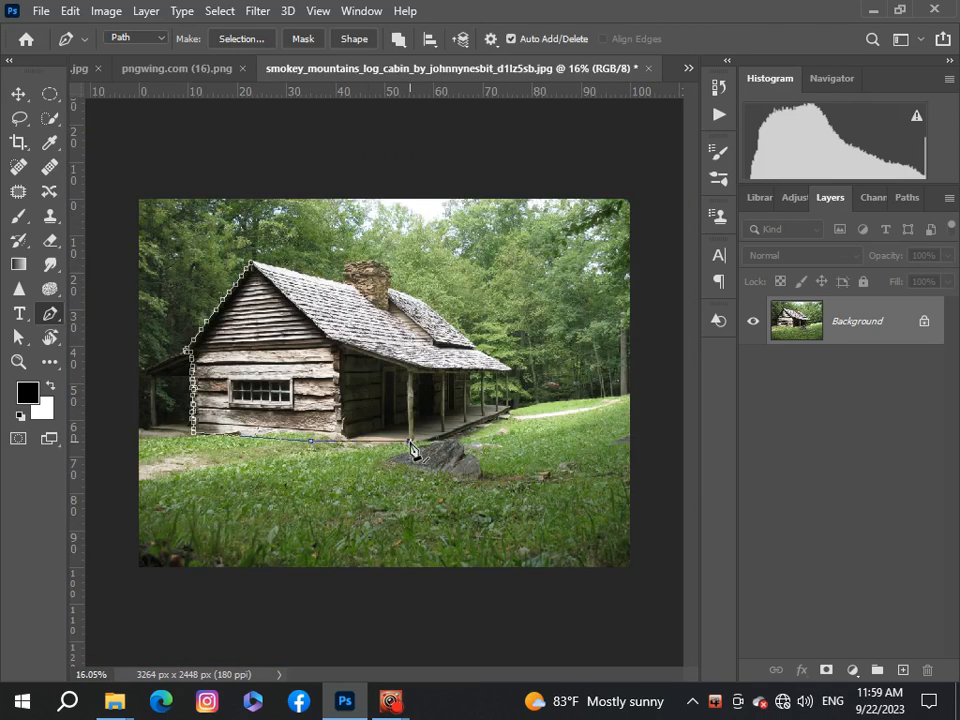
scroll(410, 447, "up", 6)
left_click(679, 373)
left_click_drag(506, 675, 529, 674)
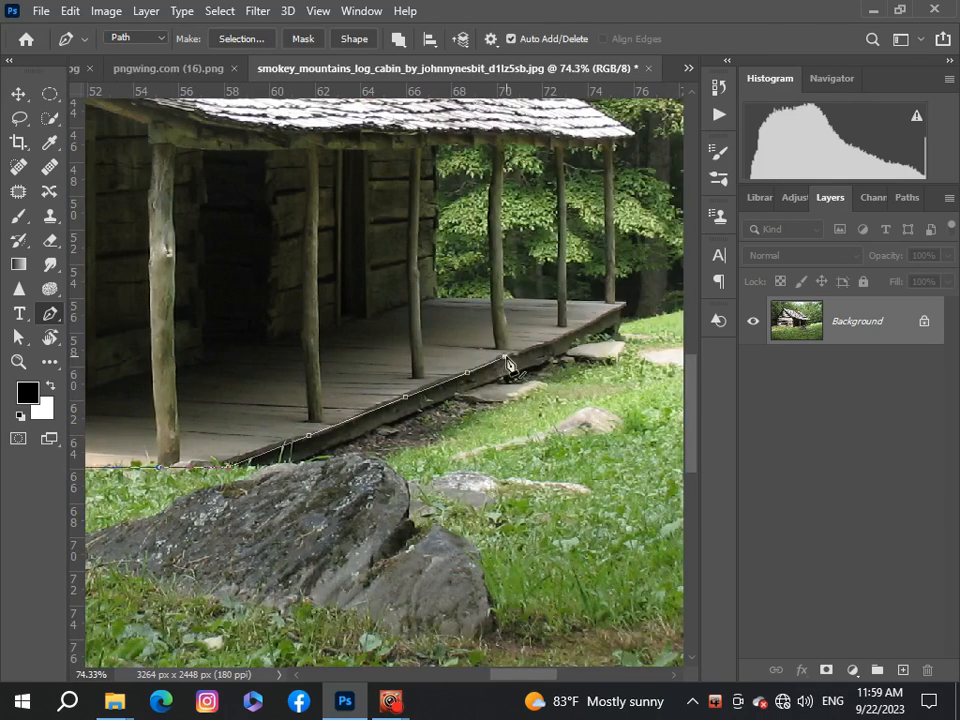
scroll(627, 315, "up", 4)
left_click(629, 305)
Trace up the outer side of the last porch post and around the porch roof's outer corner
scroll(600, 352, "up", 3)
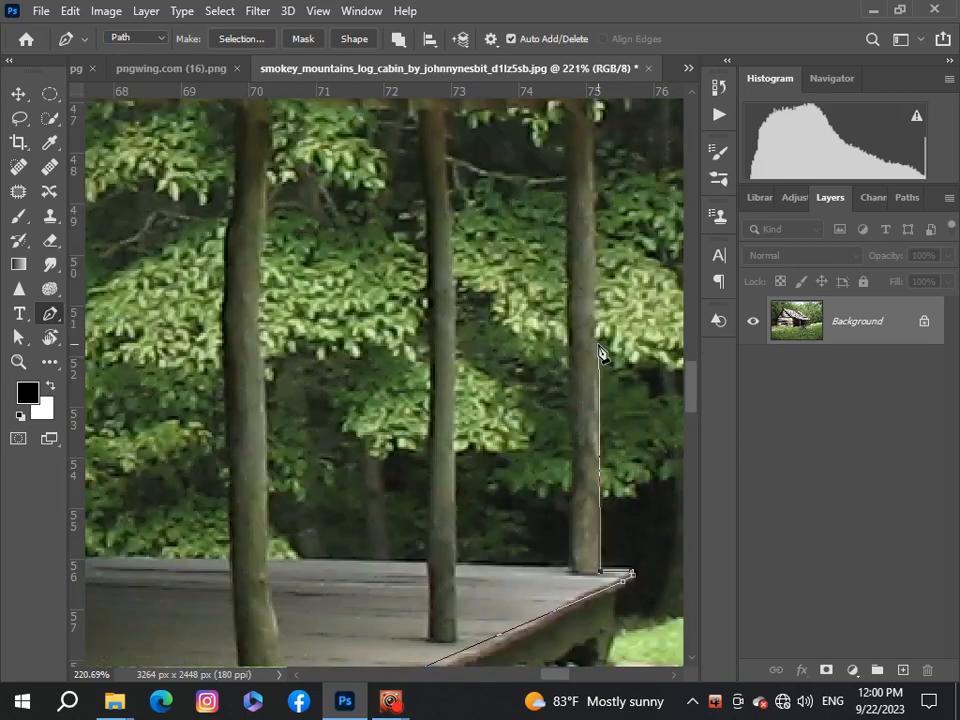
left_click(594, 307)
left_click(594, 294)
left_click_drag(689, 403, 690, 371)
left_click(652, 280)
left_click(660, 274)
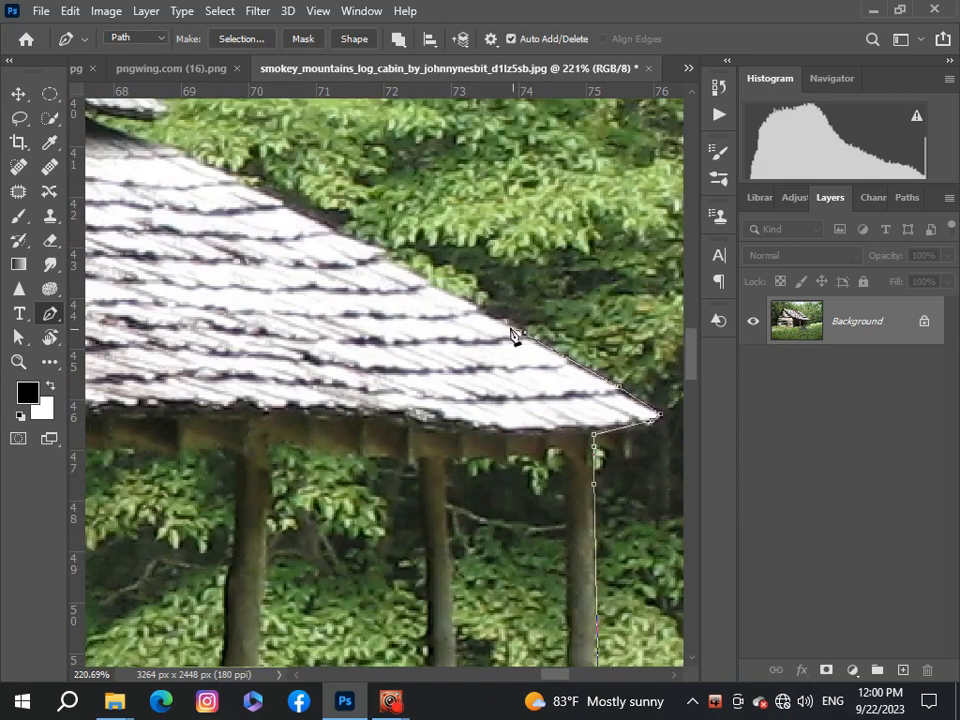
Continue the path up the porch roof and the rear roof's sloping edge towards the stone chimney
left_click(172, 150)
left_click_drag(555, 675, 541, 675)
left_click_drag(691, 369, 691, 339)
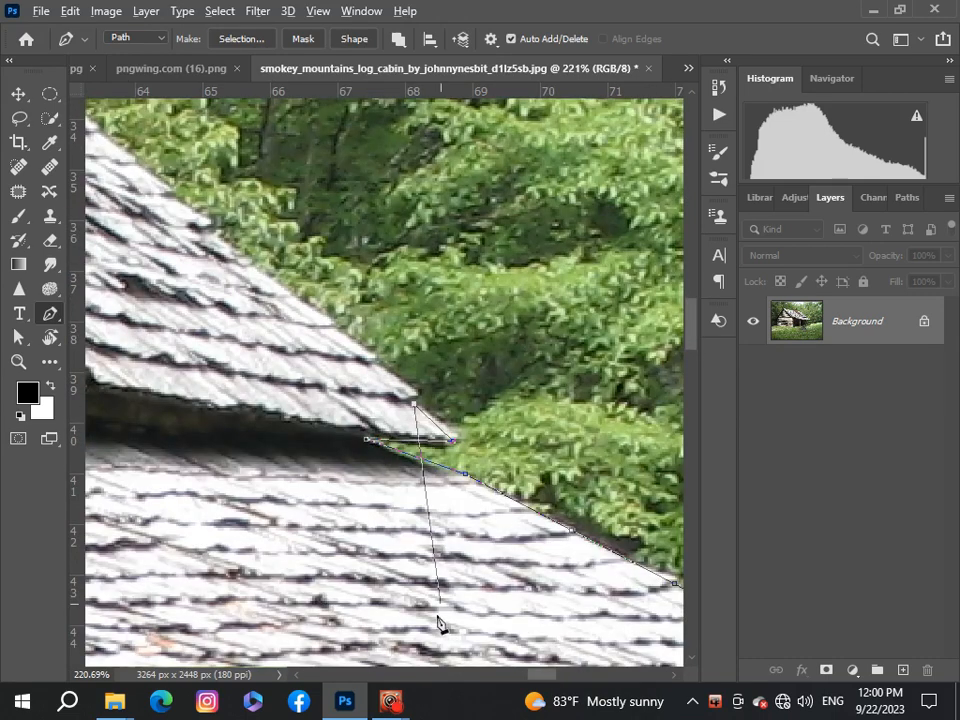
scroll(440, 624, "down", 2)
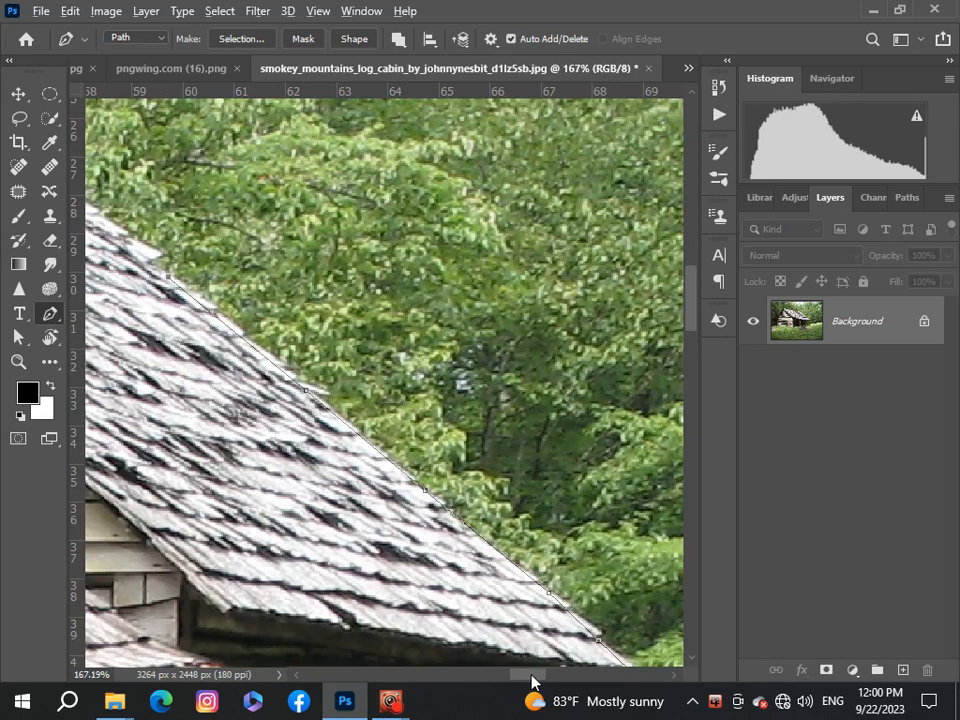
left_click_drag(531, 676, 515, 676)
left_click_drag(691, 300, 691, 278)
left_click_drag(513, 675, 501, 675)
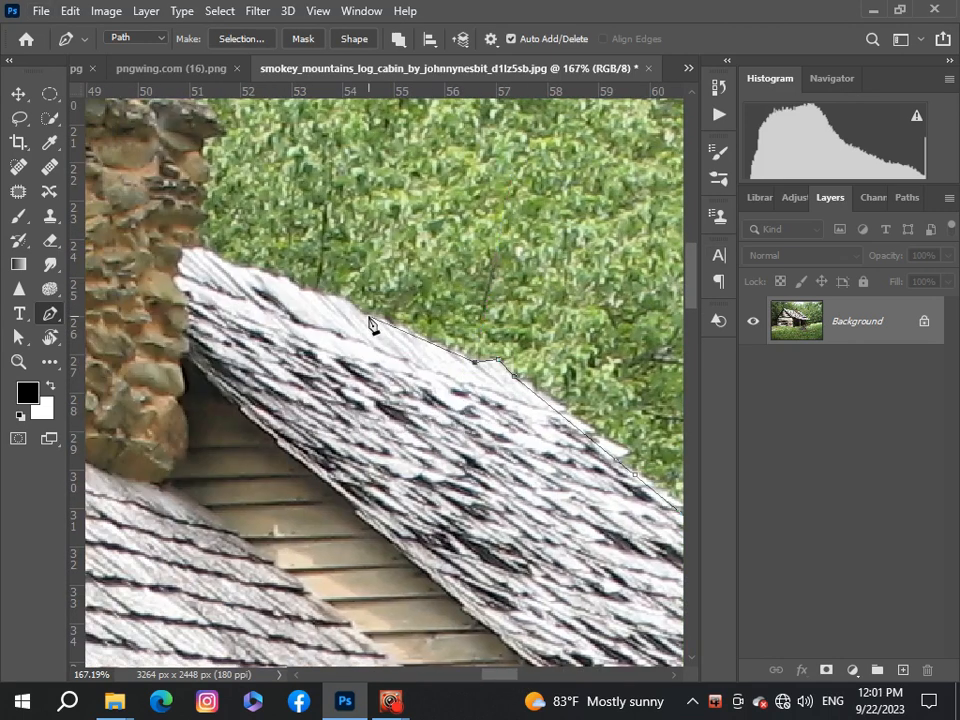
Trace the stone chimney's right side, top and upper left side, following the irregular stones
left_click(223, 136)
scroll(200, 200, "up", 3)
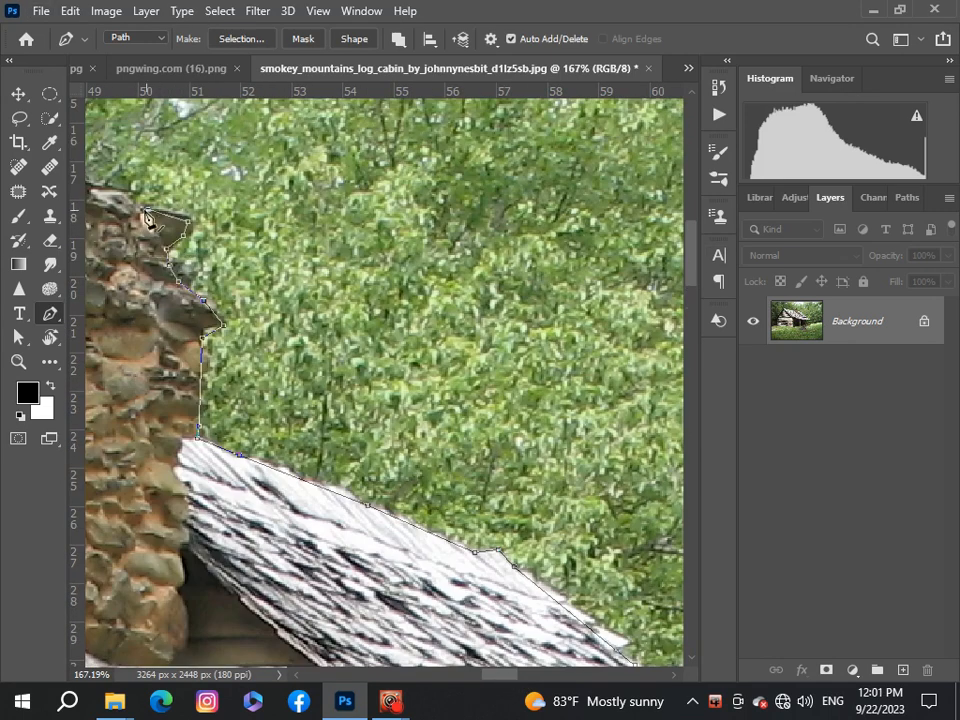
scroll(148, 220, "left", 6)
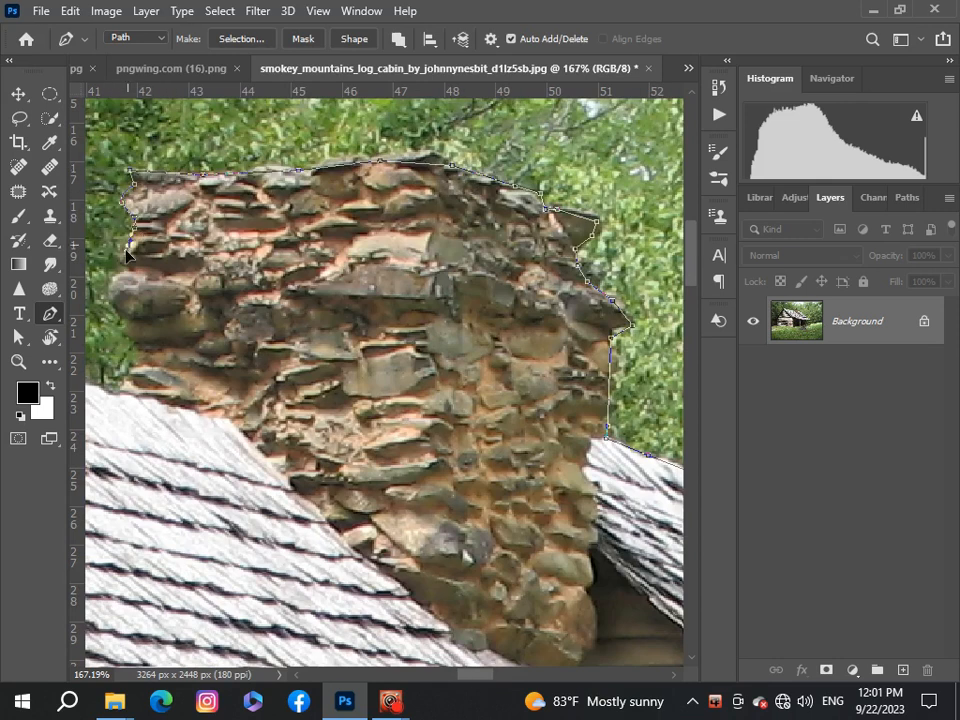
Finish the chimney's left side and trace the main roof's ridge back to the gable peak, closing the path
scroll(127, 398, "left", 7)
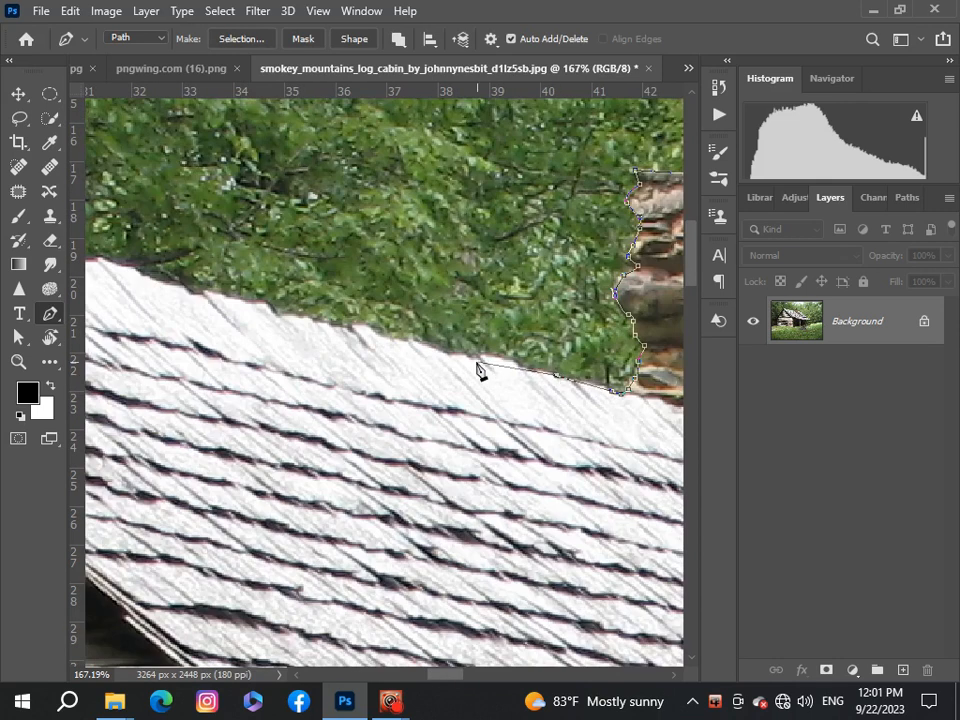
left_click(133, 273)
scroll(133, 273, "left", 5)
scroll(104, 186, "down", 10)
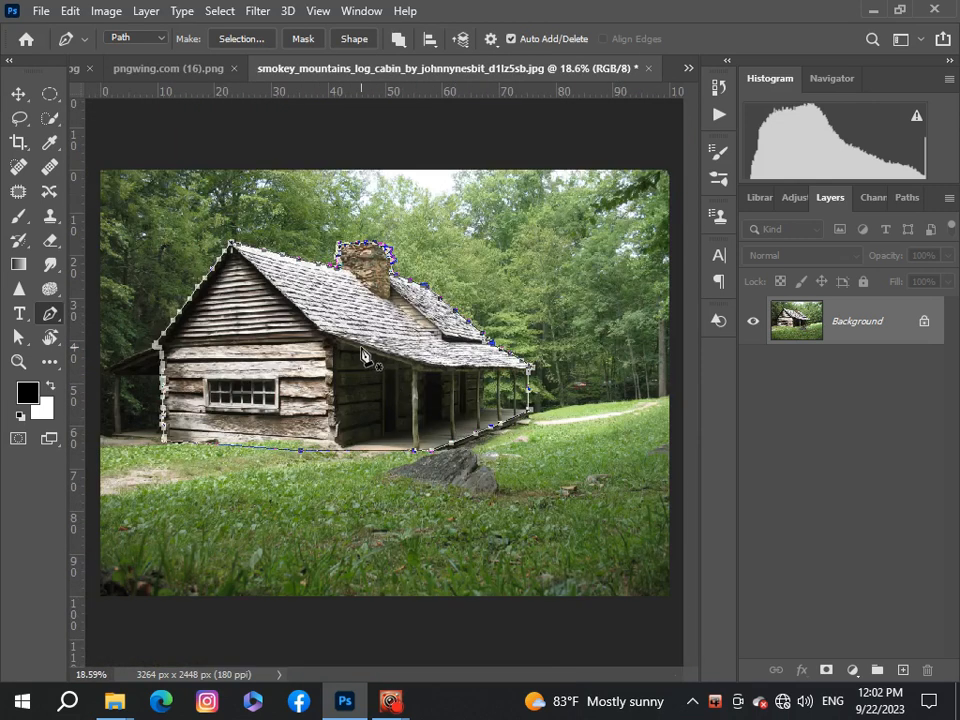
Convert the cabin path to a selection, unlock the background layer and mask it to the selected cabin
right_click(362, 354)
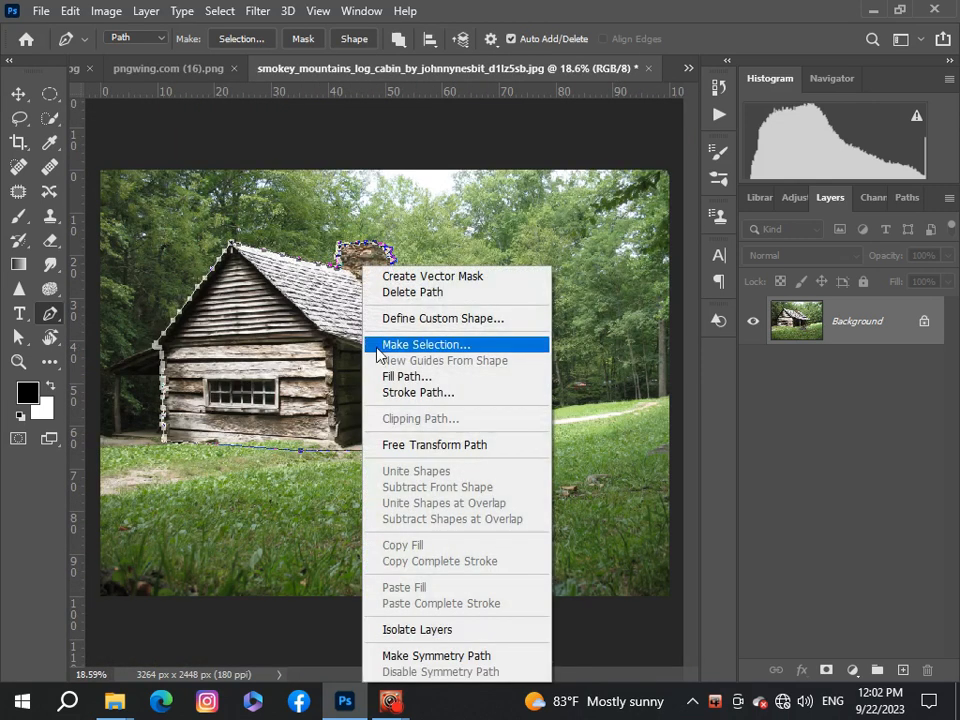
left_click(380, 343)
left_click(577, 170)
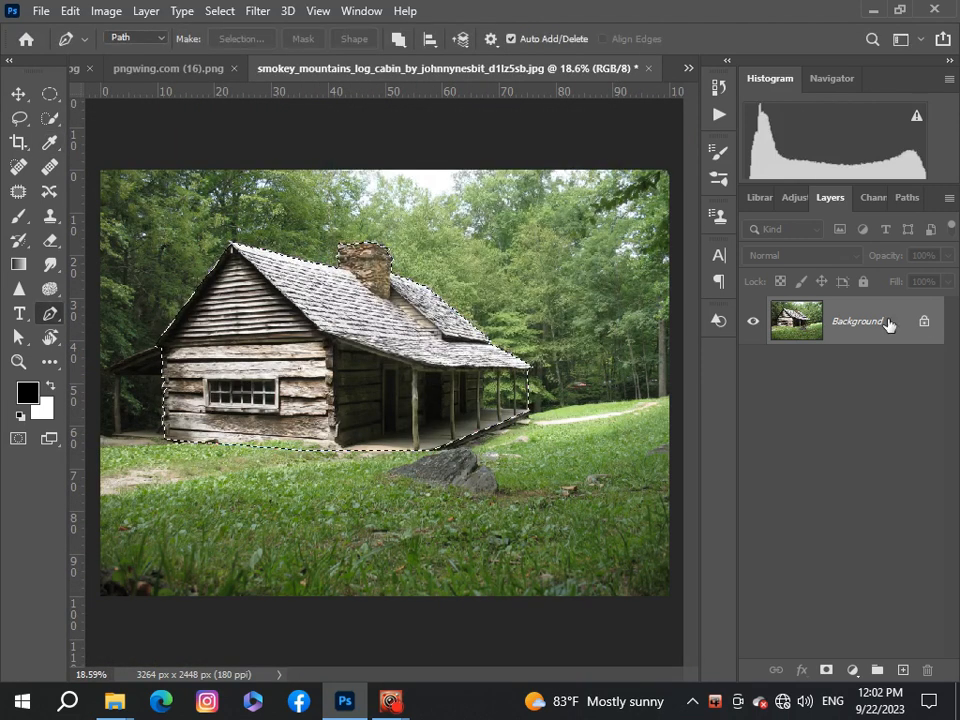
left_click(924, 321)
left_click(827, 670)
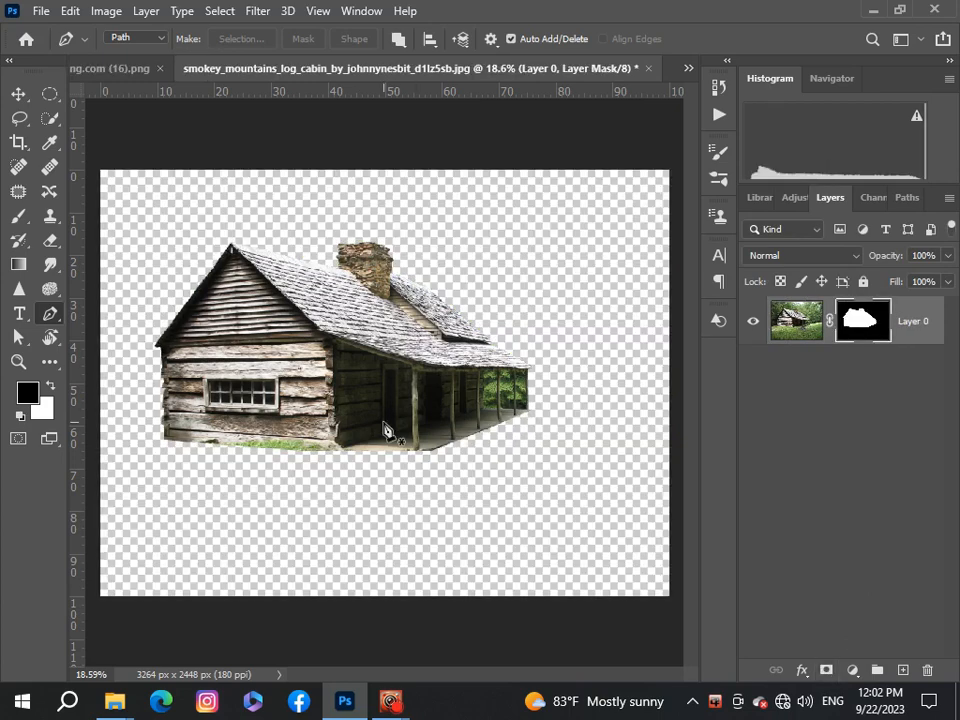
Mask out the foliage along the inner side of the cabin's second-to-last porch post with a 5 px black brush
scroll(383, 430, "up", 3)
scroll(385, 429, "down", 4)
left_click(15, 218)
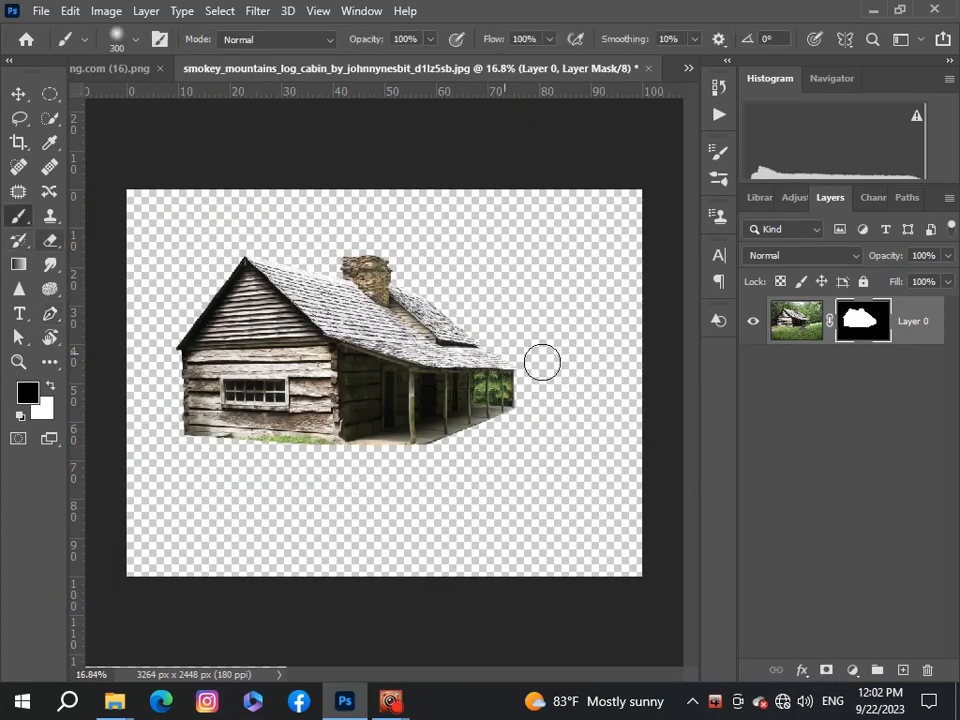
scroll(484, 396, "up", 6)
scroll(473, 390, "up", 2)
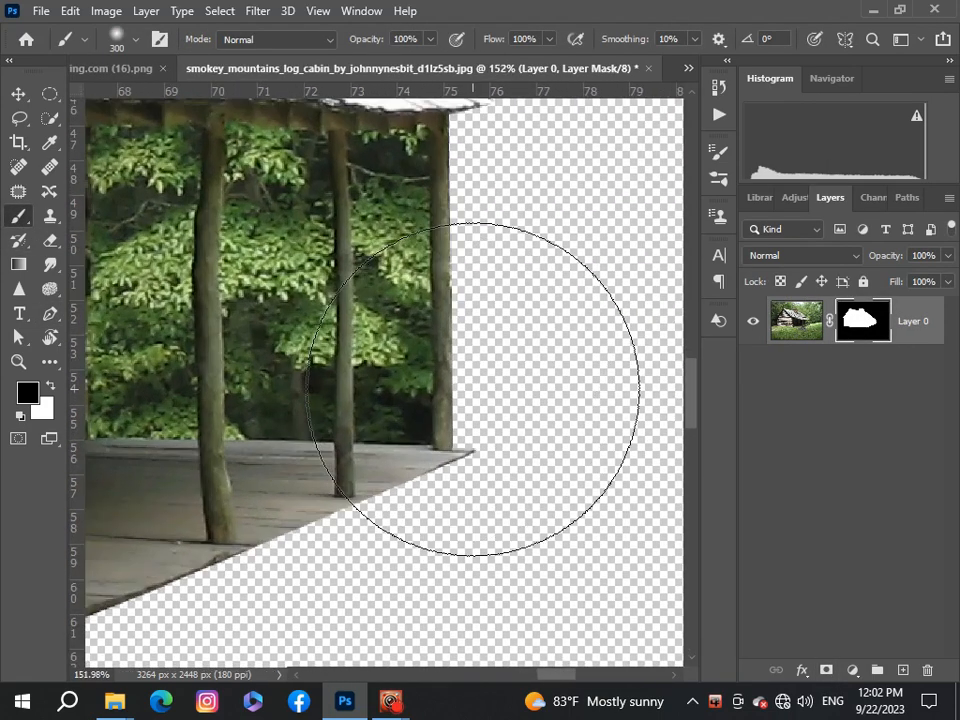
key("bracketleft")
key("bracketleft")
key("bracketleft")
key("bracketleft")
key("bracketleft")
key("bracketleft")
key("bracketleft")
key("bracketleft")
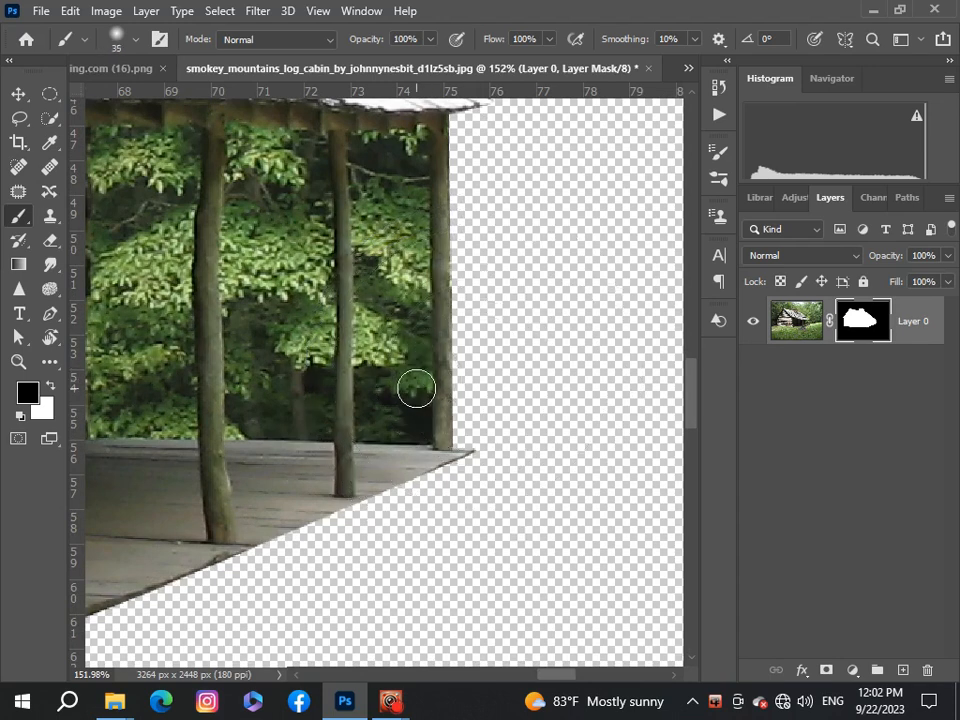
scroll(410, 391, "down", 2)
scroll(478, 273, "up", 4)
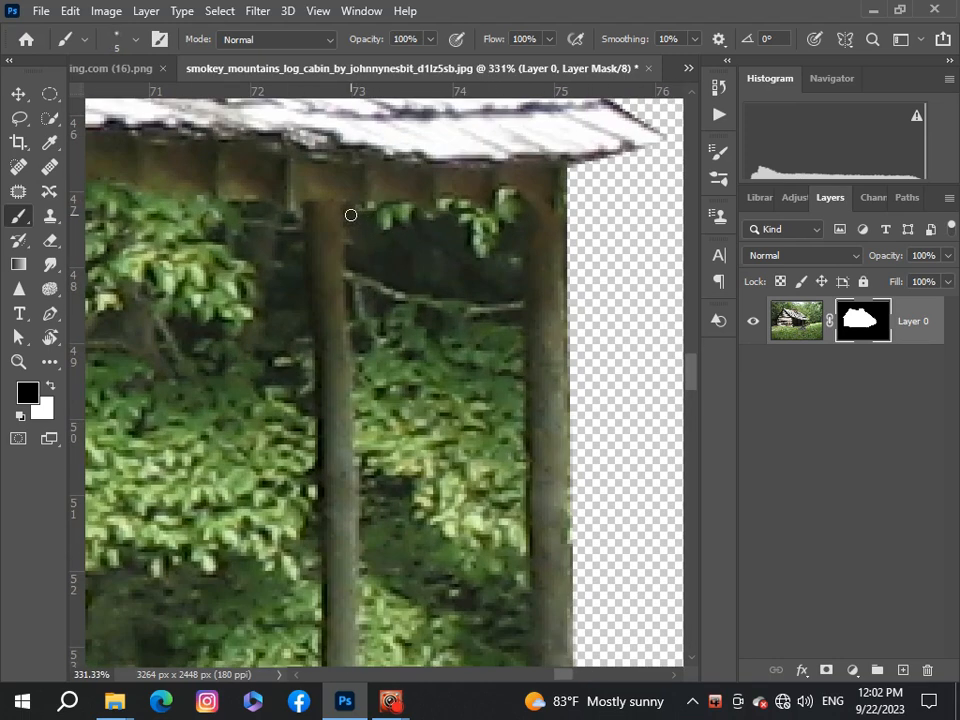
left_click_drag(367, 347, 398, 648)
scroll(398, 610, "down", 4)
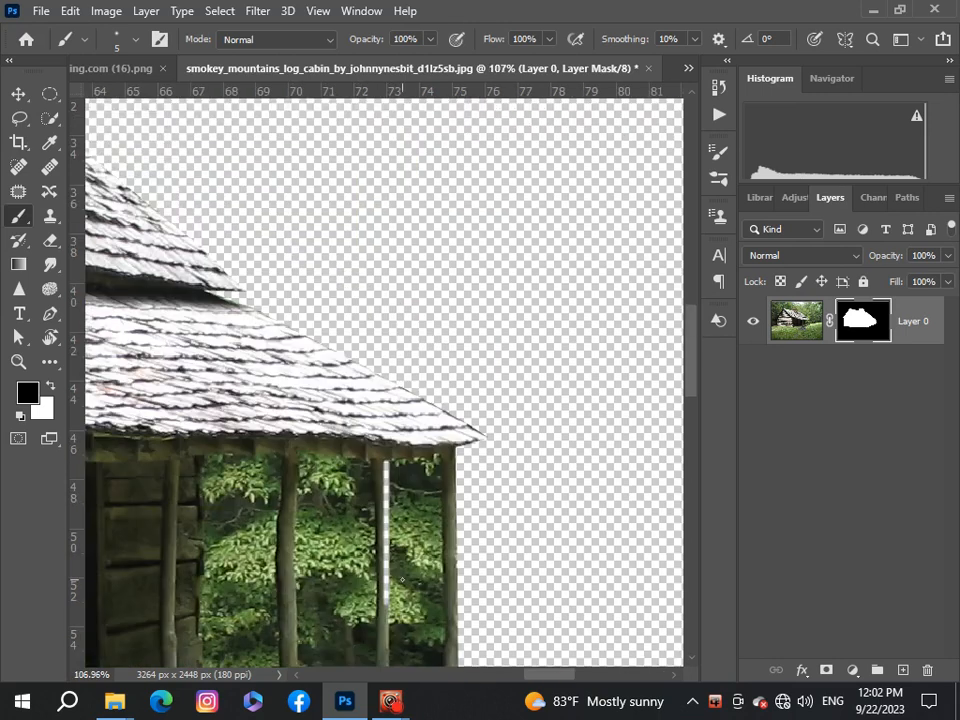
scroll(415, 632, "up", 4)
mouse_move(335, 274)
left_mouse_down()
mouse_move(348, 487)
mouse_move(393, 497)
mouse_move(502, 495)
left_mouse_up()
scroll(502, 495, "up", 5)
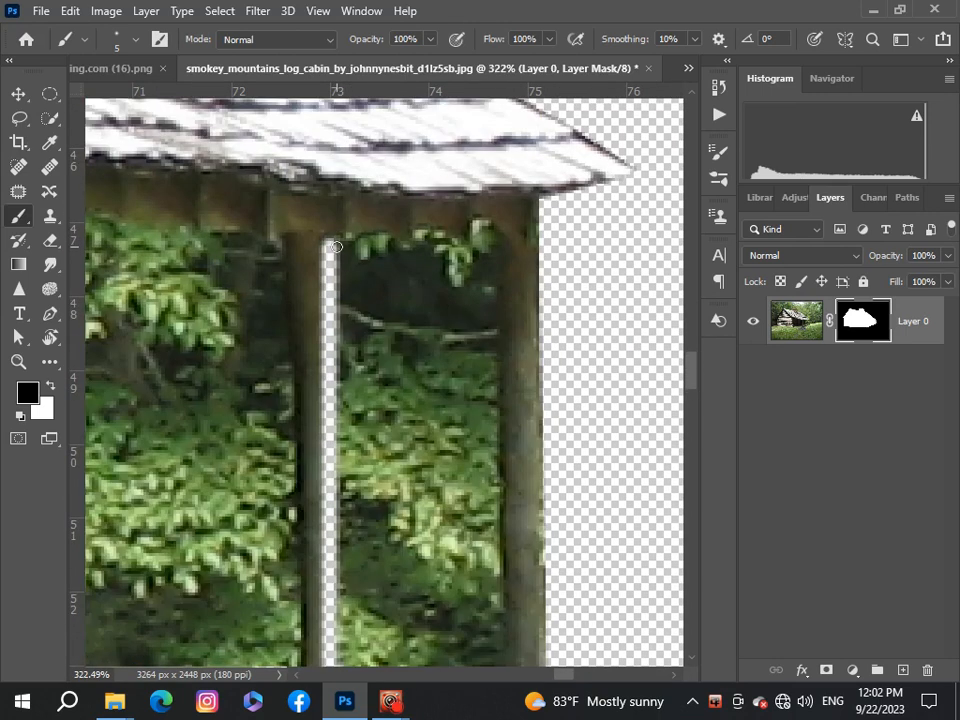
mouse_move(326, 253)
left_mouse_down()
mouse_move(489, 236)
mouse_move(489, 643)
left_mouse_up()
Clear the remaining foliage between the last two porch posts on the mask, enlarging the brush for the wider areas
scroll(490, 640, "down", 4)
mouse_move(492, 196)
left_mouse_down()
mouse_move(501, 533)
mouse_move(349, 529)
left_mouse_up()
key("bracketright")
key("bracketright")
mouse_move(349, 525)
left_mouse_down()
mouse_move(489, 495)
mouse_move(491, 254)
mouse_move(476, 487)
mouse_move(363, 501)
mouse_move(446, 484)
mouse_move(418, 459)
mouse_move(433, 471)
mouse_move(411, 490)
mouse_move(486, 241)
mouse_move(456, 396)
left_mouse_up()
scroll(388, 467, "up", 2)
scroll(377, 470, "up", 3)
key("bracketright")
key("bracketright")
key("bracketright")
mouse_move(425, 470)
left_mouse_down()
mouse_move(411, 491)
mouse_move(461, 480)
mouse_move(550, 562)
left_mouse_up()
left_click_drag(691, 397, 691, 389)
mouse_move(440, 431)
left_mouse_down()
mouse_move(398, 213)
mouse_move(335, 285)
mouse_move(490, 292)
mouse_move(515, 635)
left_mouse_up()
scroll(482, 319, "up", 3)
scroll(515, 400, "down", 2)
mouse_move(525, 370)
left_mouse_down()
mouse_move(435, 80)
mouse_move(362, 79)
mouse_move(338, 290)
left_mouse_up()
left_click_drag(690, 391, 690, 376)
mouse_move(422, 600)
left_mouse_down()
mouse_move(546, 515)
mouse_move(282, 413)
mouse_move(480, 523)
mouse_move(390, 535)
left_mouse_up()
With an 8 px brush, mask out the foliage along the porch floor and beside the third-to-last post
scroll(405, 530, "down", 15)
scroll(400, 577, "up", 10)
scroll(458, 331, "up", 5)
key("bracketleft")
key("bracketleft")
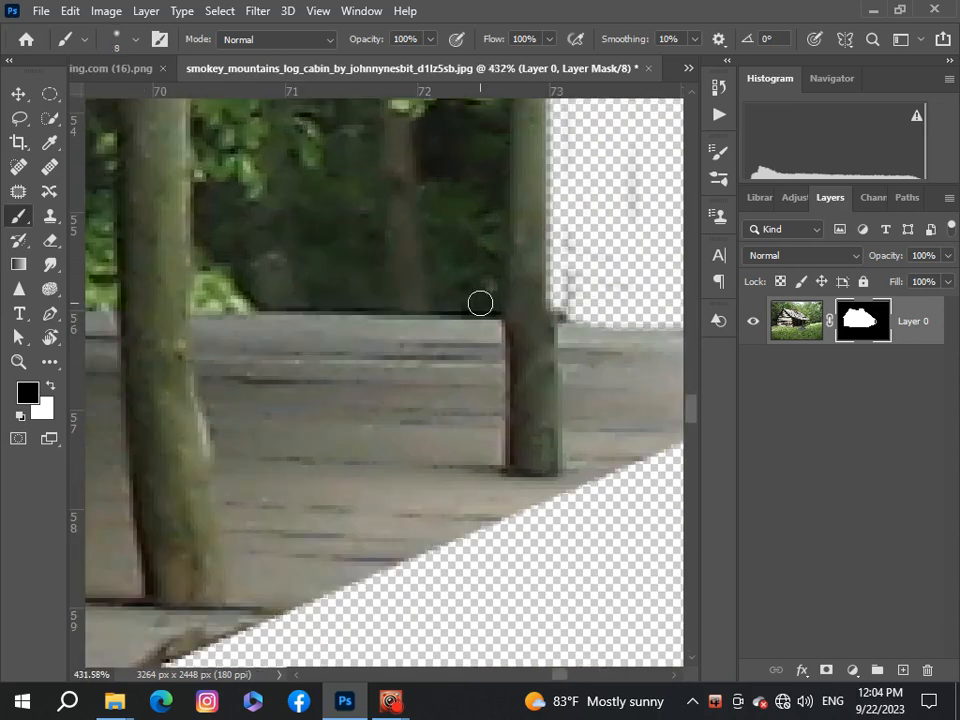
left_click_drag(494, 304, 204, 294)
scroll(391, 500, "down", 8)
scroll(352, 382, "up", 2)
mouse_move(315, 206)
left_mouse_down()
mouse_move(320, 446)
mouse_move(420, 447)
left_mouse_up()
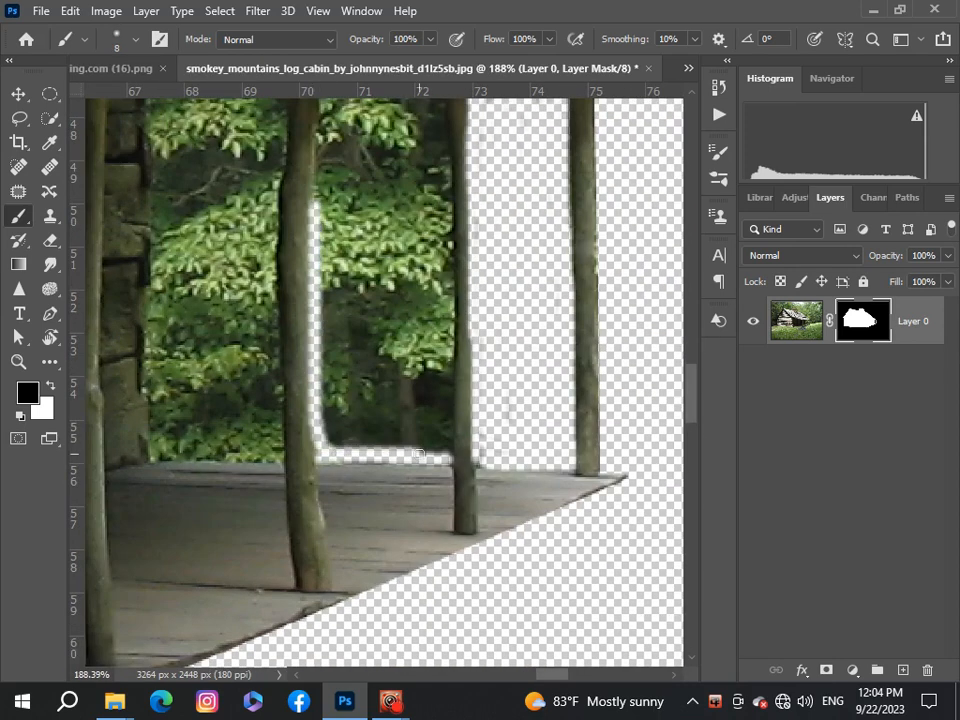
Mask out the rest of the foliage between the second- and third-to-last porch posts up to the roof beam
scroll(420, 447, "up", 3)
mouse_move(315, 325)
left_mouse_down()
mouse_move(324, 222)
mouse_move(394, 222)
mouse_move(439, 268)
mouse_move(445, 599)
mouse_move(416, 588)
mouse_move(443, 272)
mouse_move(375, 567)
mouse_move(316, 558)
mouse_move(256, 517)
mouse_move(309, 367)
mouse_move(334, 463)
mouse_move(297, 187)
mouse_move(251, 280)
mouse_move(347, 204)
left_mouse_up()
scroll(421, 597, "up", 5)
key("bracketright")
key("bracketright")
key("bracketright")
key("bracketright")
scroll(445, 555, "up", 5)
mouse_move(445, 555)
left_mouse_down()
mouse_move(266, 283)
mouse_move(302, 441)
mouse_move(240, 360)
left_mouse_up()
scroll(287, 623, "down", 10)
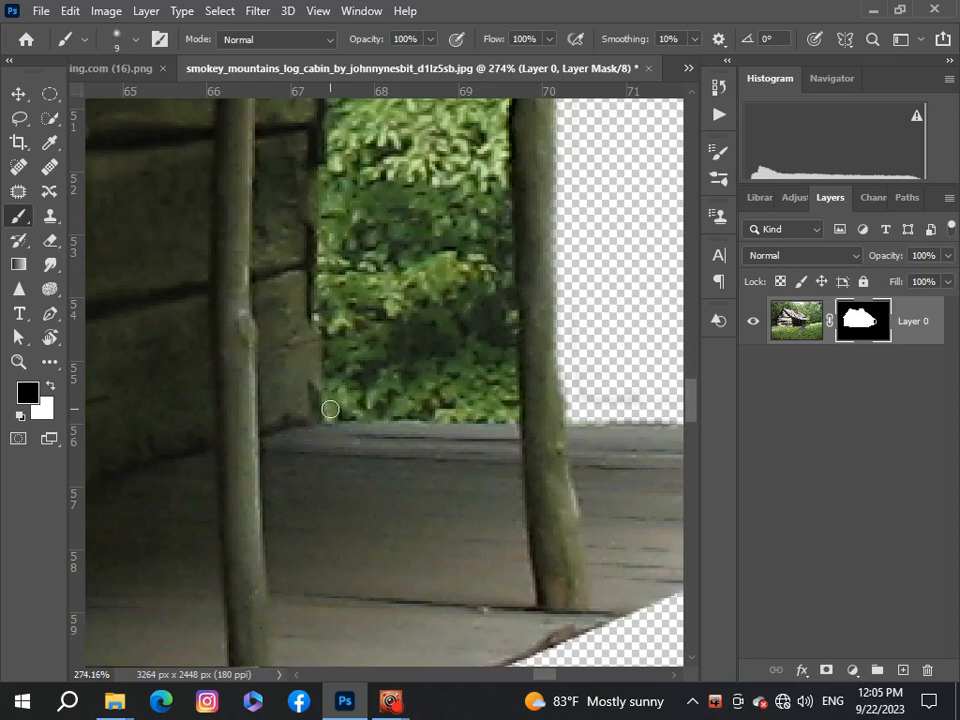
With a 7 px brush, mask the edges of the foliage between the log wall and the third-to-last post
mouse_move(332, 412)
left_mouse_down()
mouse_move(366, 382)
mouse_move(336, 359)
mouse_move(325, 264)
left_mouse_up()
key("bracketleft")
key("bracketleft")
left_click_drag(691, 402, 691, 386)
left_click_drag(326, 454, 335, 261)
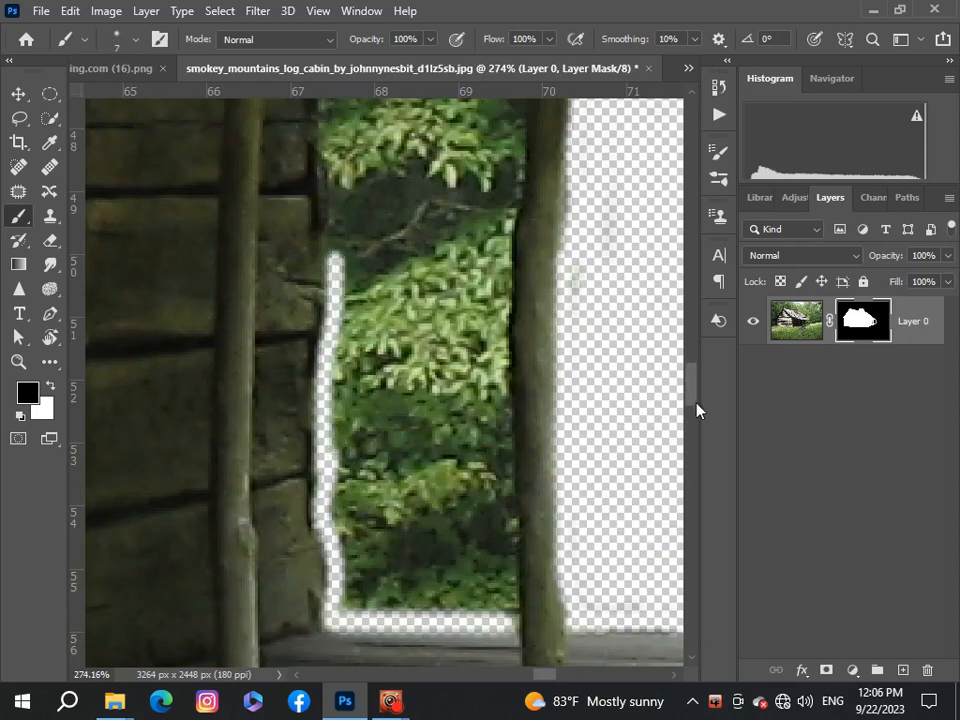
scroll(697, 410, "up", 2)
mouse_move(330, 400)
left_mouse_down()
mouse_move(330, 272)
mouse_move(392, 210)
mouse_move(512, 280)
mouse_move(496, 575)
left_mouse_up()
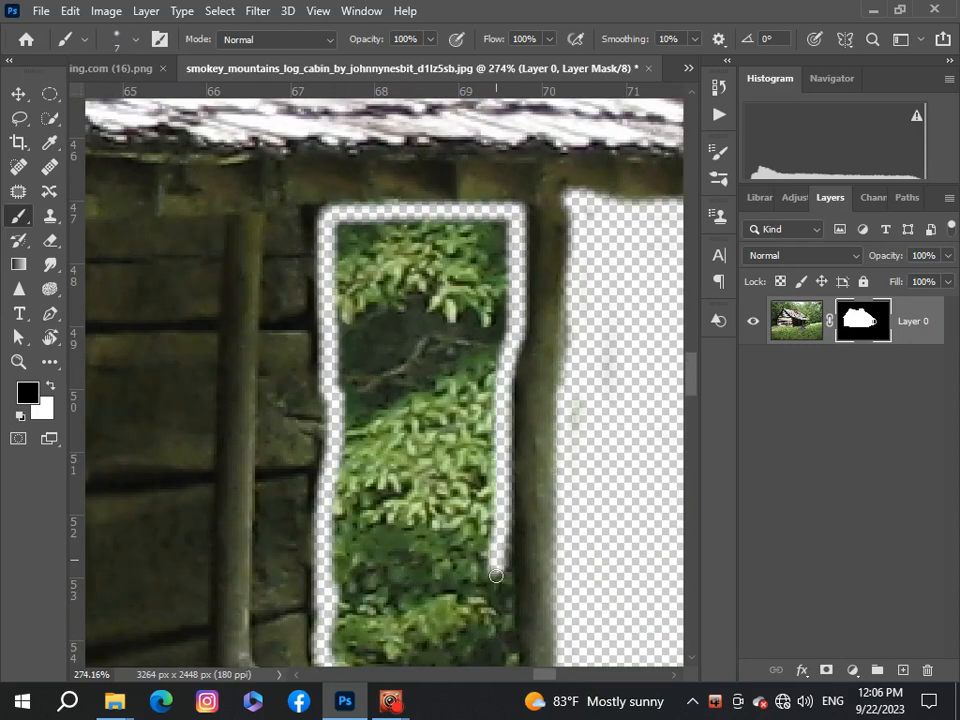
scroll(496, 575, "down", 3)
mouse_move(497, 226)
left_mouse_down()
mouse_move(500, 430)
mouse_move(317, 433)
mouse_move(482, 345)
left_mouse_up()
Clear the remaining foliage in the opening beside the log wall with a 15 px brush
scroll(452, 434, "up", 3)
key("bracketright")
key("bracketright")
key("bracketright")
key("bracketright")
scroll(475, 375, "down", 4)
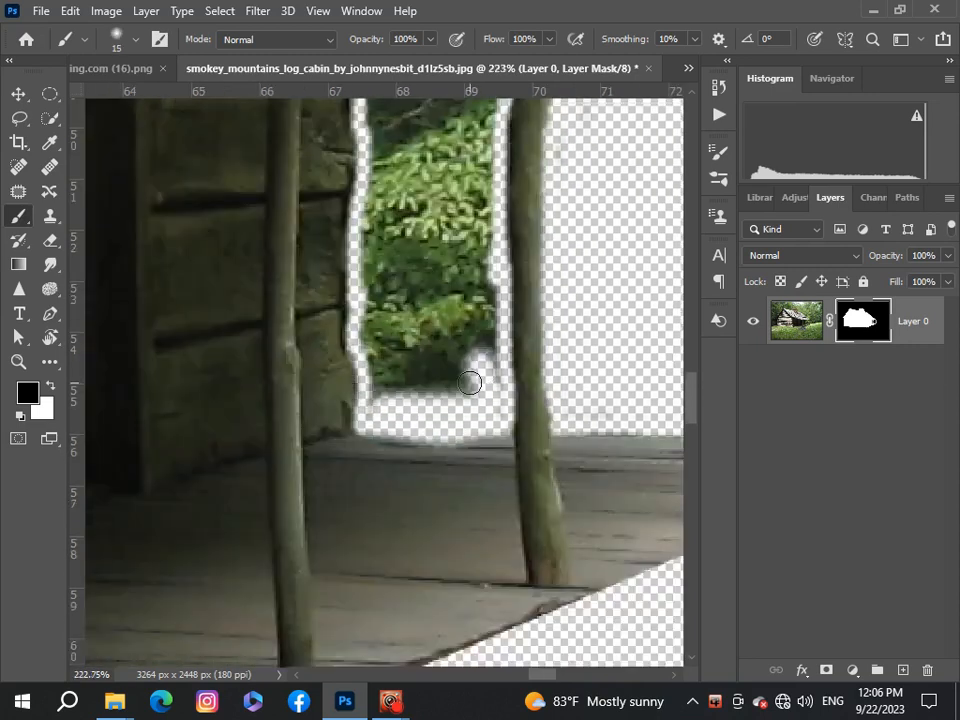
scroll(470, 383, "down", 1)
mouse_move(460, 398)
left_mouse_down()
mouse_move(427, 242)
mouse_move(445, 385)
left_mouse_up()
scroll(447, 385, "up", 4)
mouse_move(438, 425)
left_mouse_down()
mouse_move(381, 206)
mouse_move(525, 413)
mouse_move(498, 150)
left_mouse_up()
left_click_drag(689, 402, 685, 373)
mouse_move(492, 600)
left_mouse_down()
mouse_move(381, 497)
mouse_move(418, 551)
mouse_move(561, 344)
mouse_move(514, 553)
left_mouse_up()
scroll(489, 600, "down", 10)
scroll(298, 458, "up", 1)
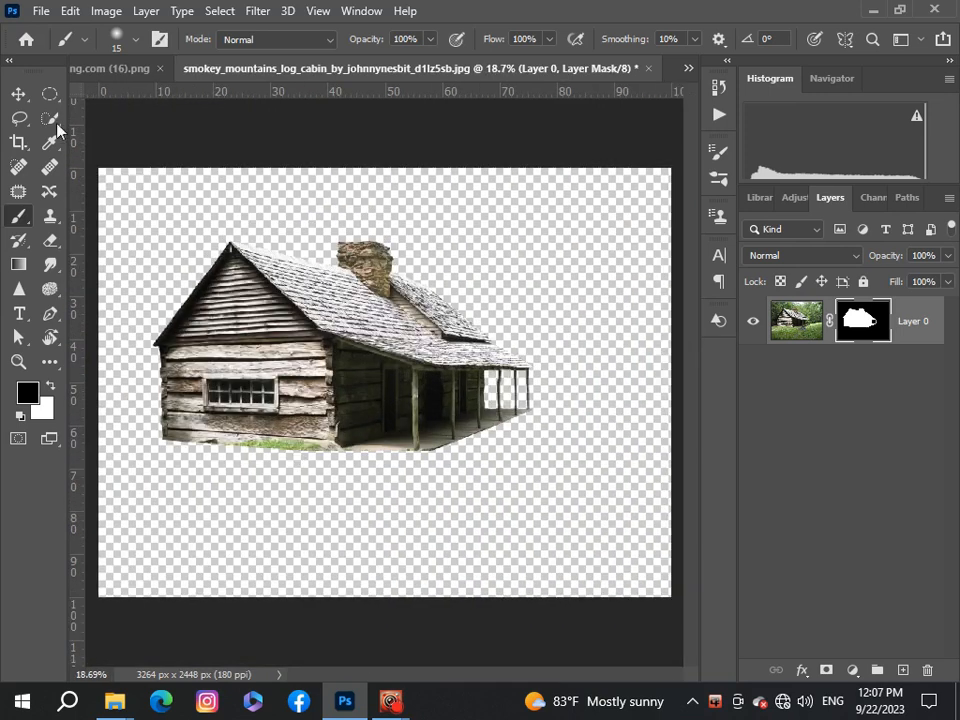
Move the masked cabin layer from its photo document into the Untitled-1 composite
key("v")
left_click_drag(385, 294, 345, 345)
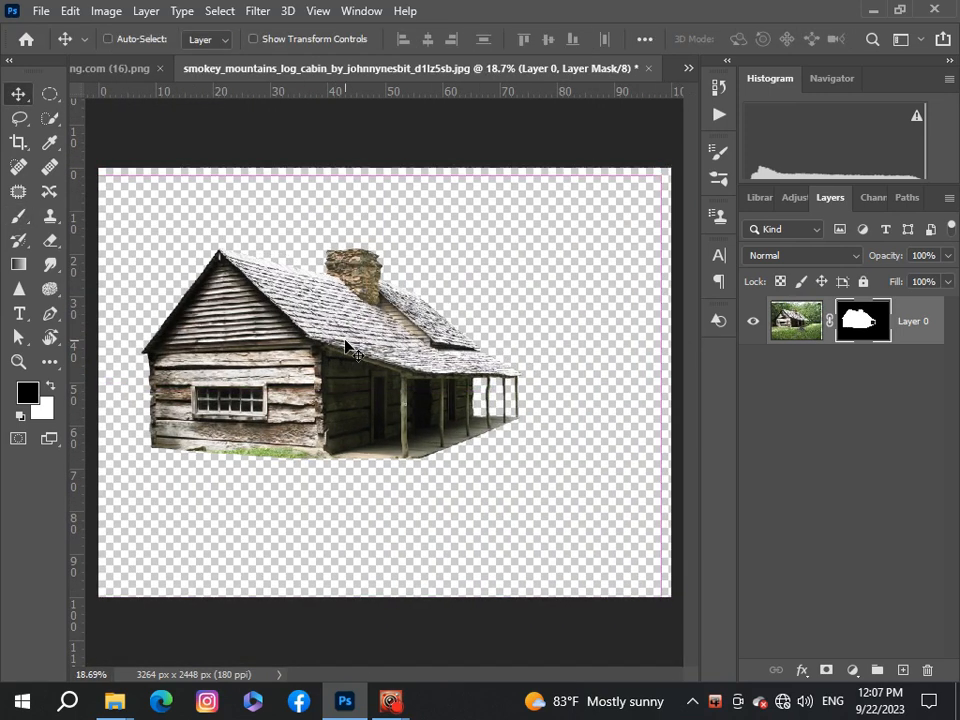
left_click(690, 68)
left_click(647, 71)
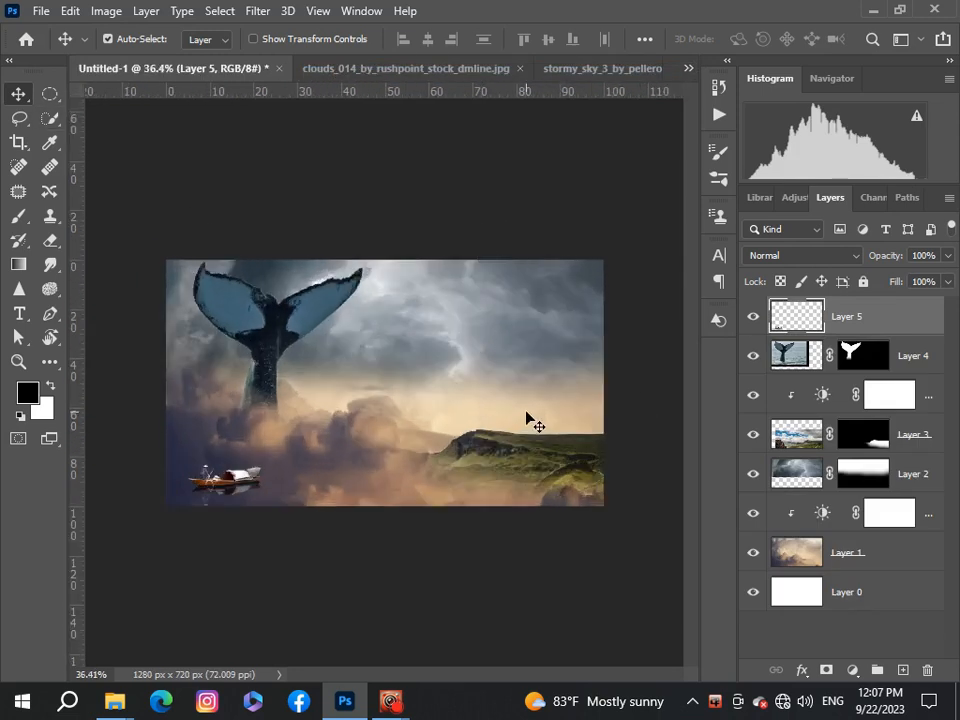
key("ctrl")
left_click_drag(542, 425, 542, 425)
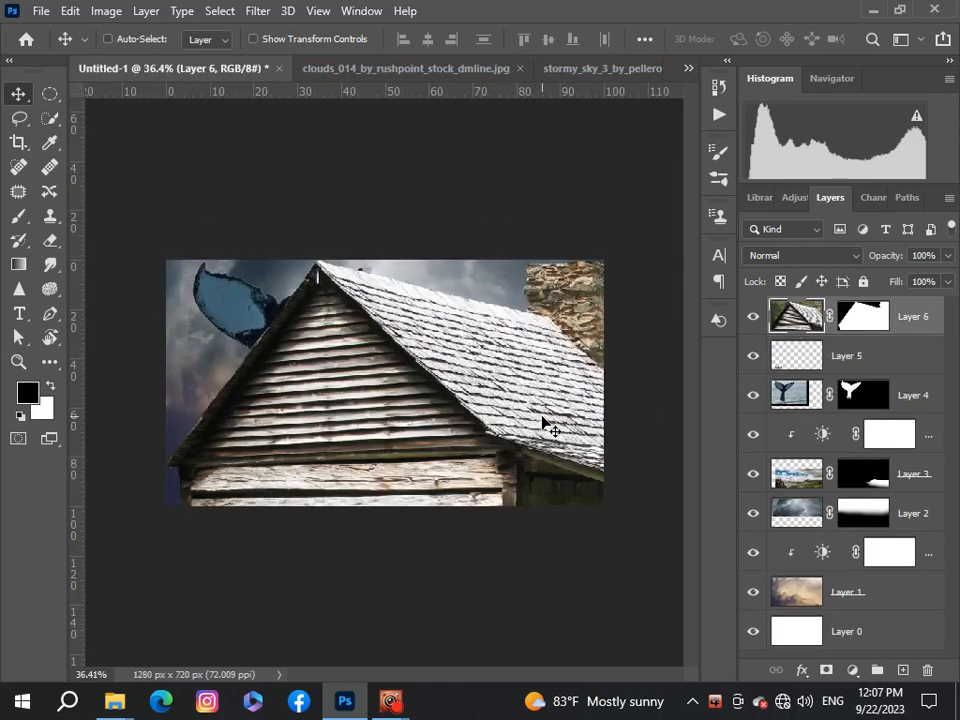
Scale the cabin layer proportionally to 10.99% and place it on top of the green hill
key("ctrl+t")
key("ctrl+0")
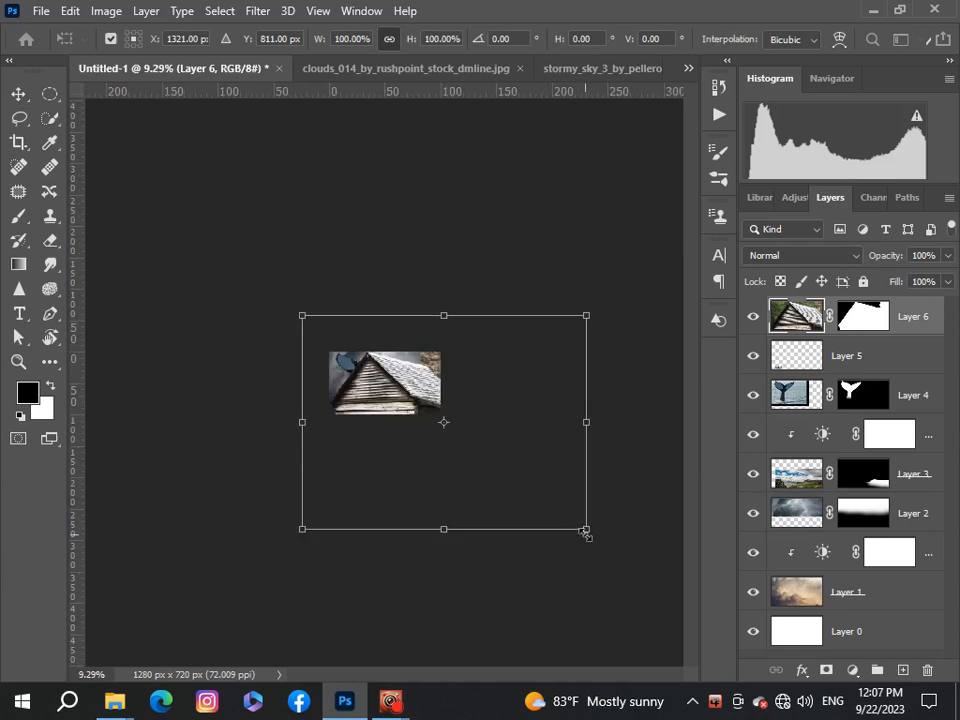
left_click_drag(586, 530, 520, 441)
scroll(402, 391, "up", 4)
left_click_drag(371, 308, 463, 396)
scroll(463, 396, "up", 5)
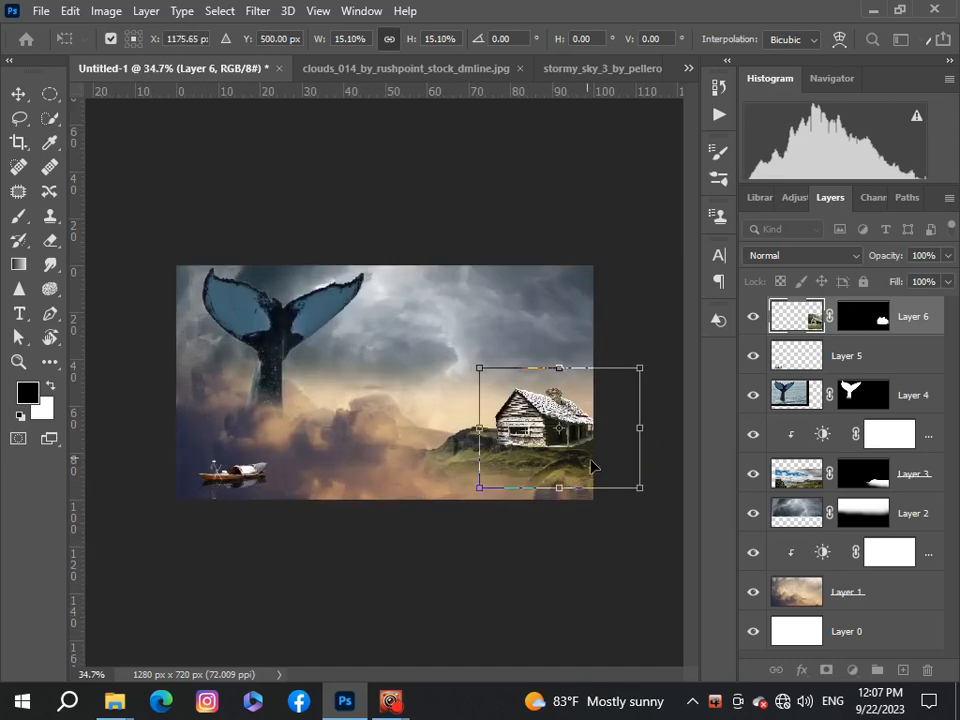
left_click_drag(634, 484, 591, 456)
scroll(583, 454, "up", 4)
scroll(591, 456, "down", 3)
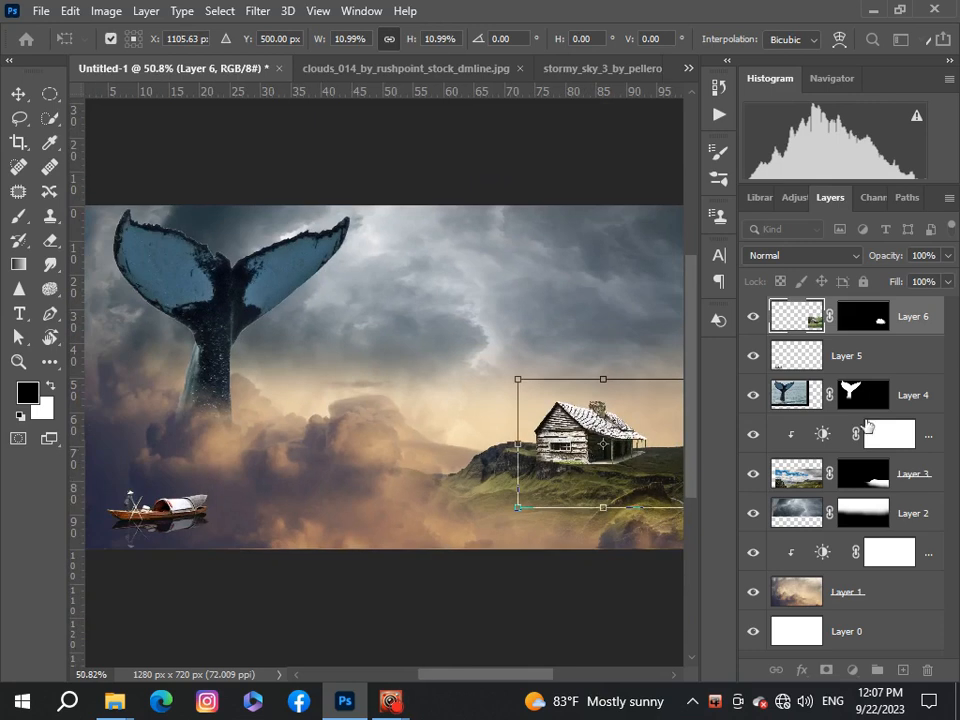
left_click(934, 330)
scroll(608, 407, "down", 4)
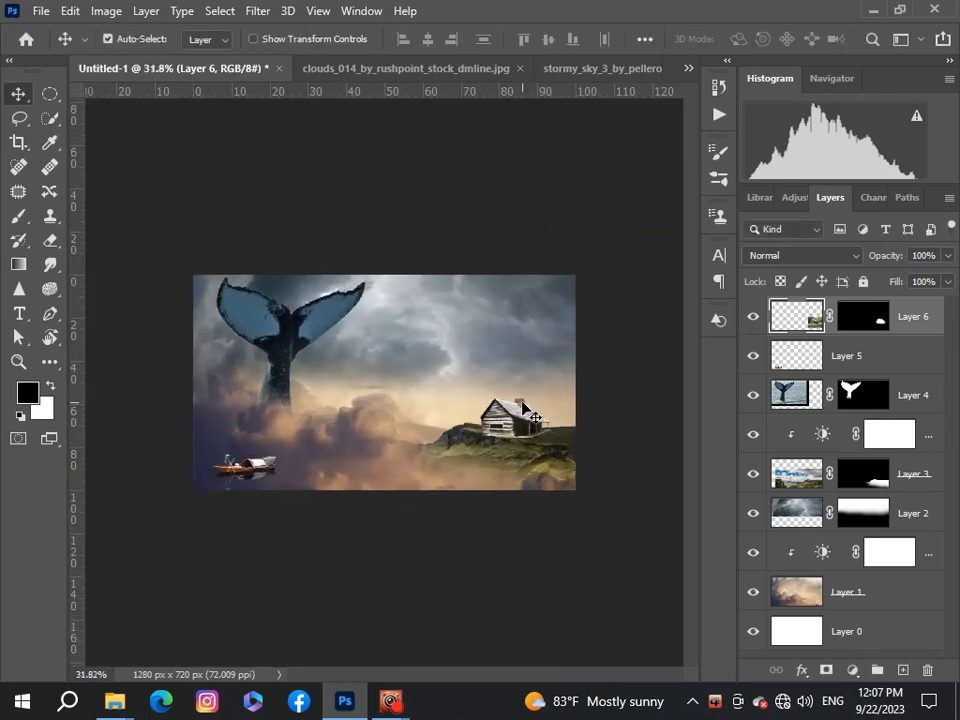
scroll(664, 392, "up", 2)
Shift the cabin horizontally along the hill, away from the rocky cliff and closer to the image's outer edge
left_click(852, 317)
left_click(20, 217)
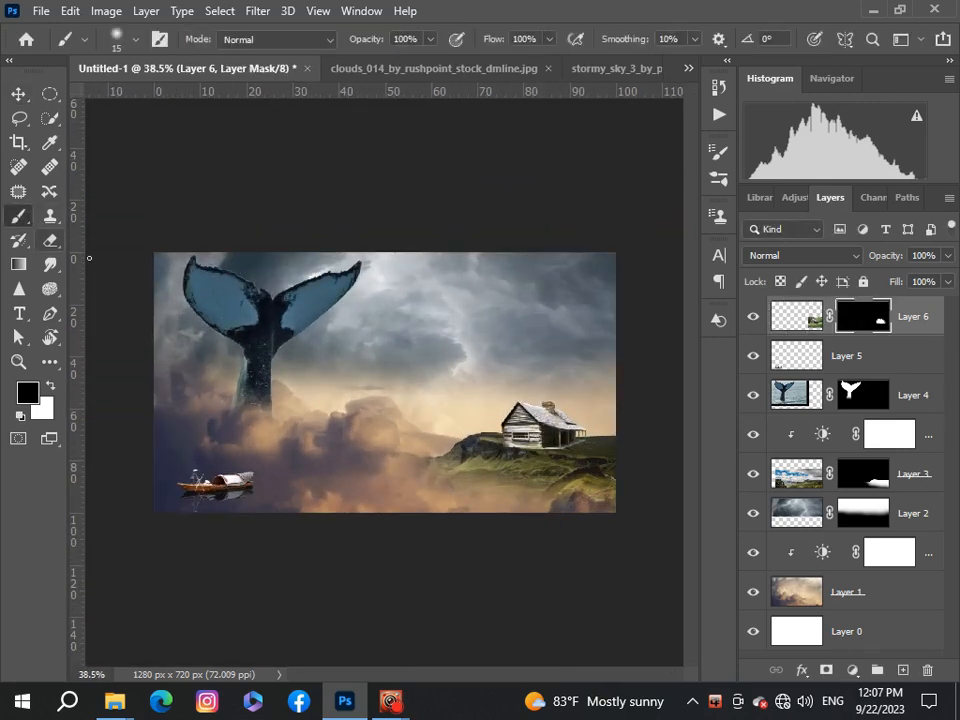
scroll(576, 473, "up", 7)
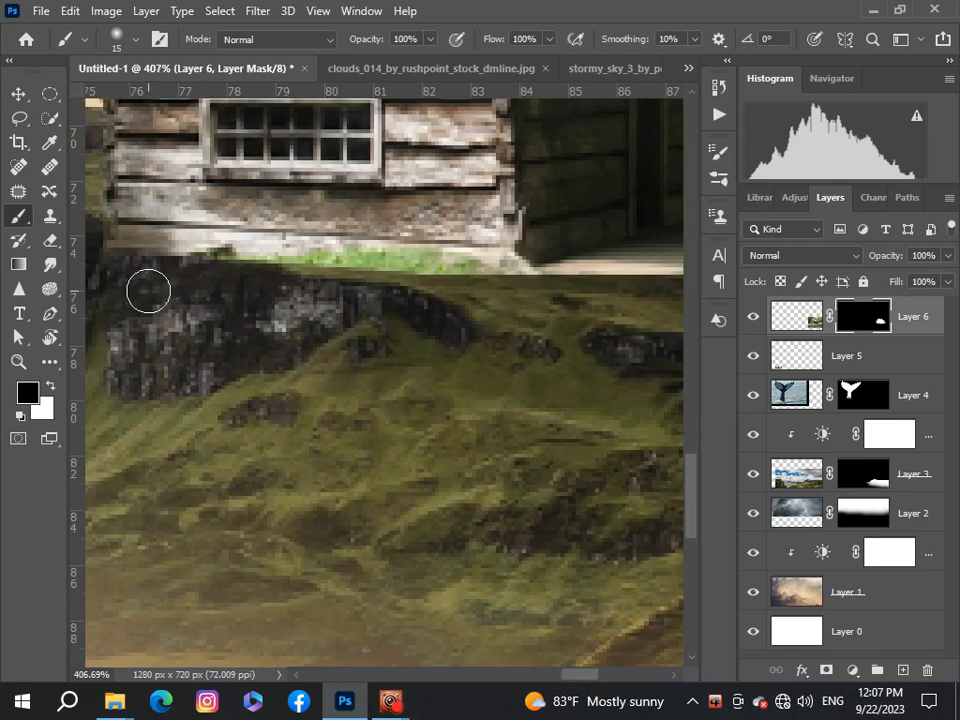
scroll(383, 328, "down", 3)
left_click(22, 105)
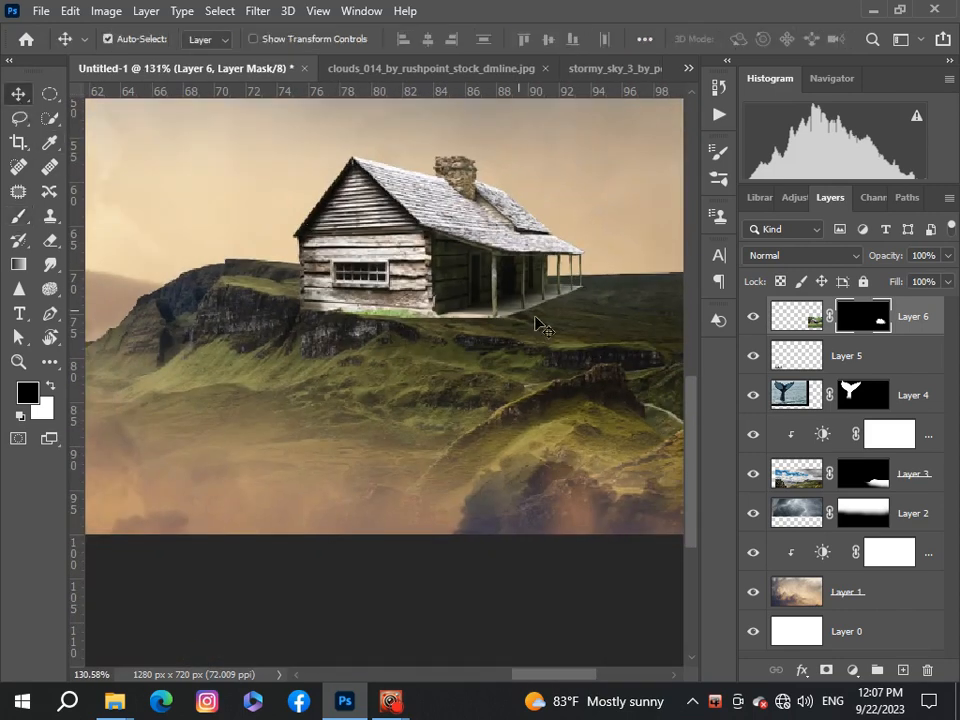
left_click_drag(430, 279, 476, 279)
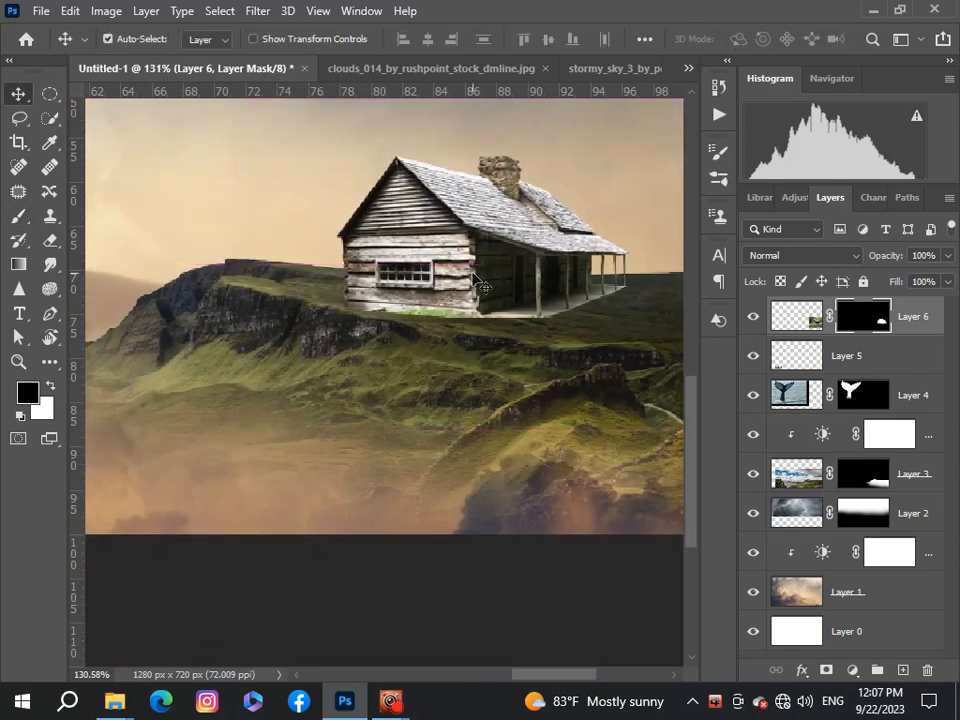
scroll(478, 281, "down", 2)
scroll(444, 274, "up", 2)
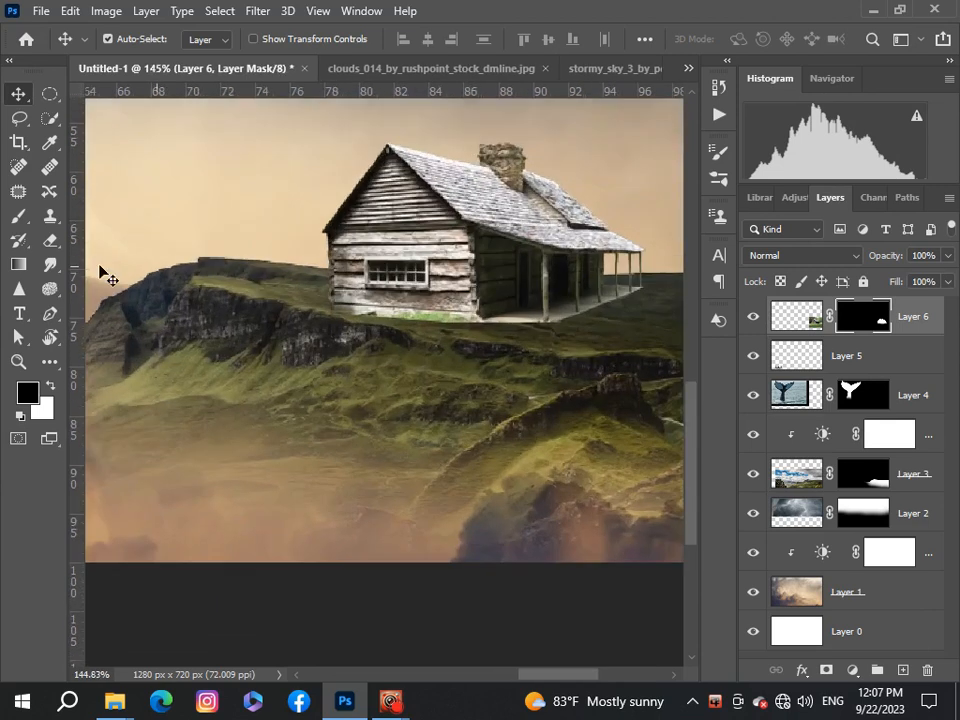
Paint black on the cabin's layer mask with a 15 px soft brush to blend its grassy base into the hill
left_click(18, 217)
scroll(318, 346, "up", 2)
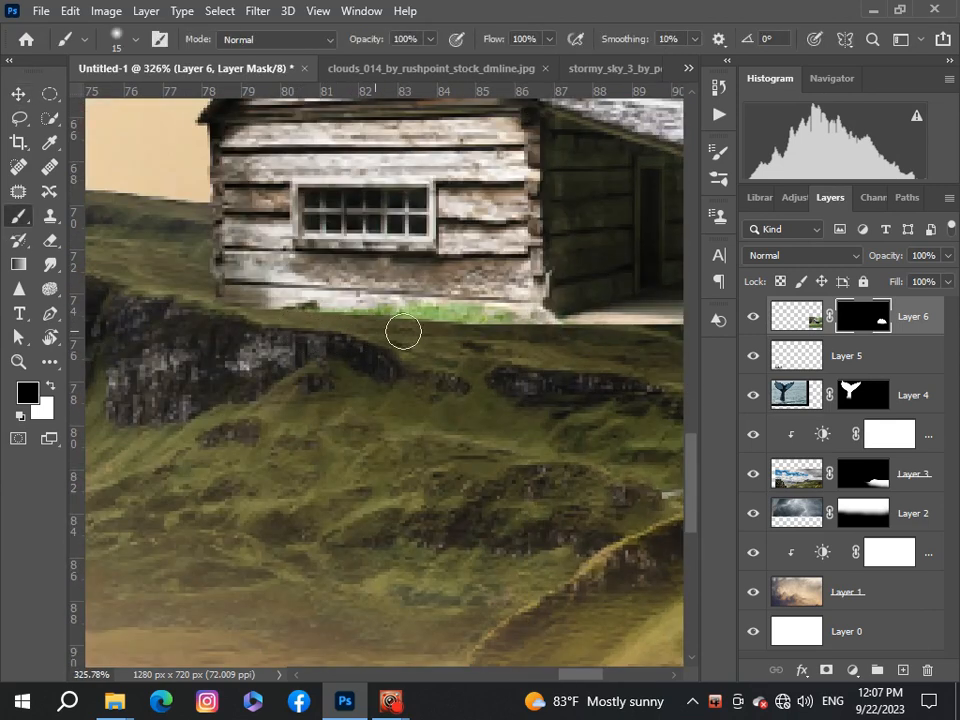
left_click_drag(403, 331, 510, 332)
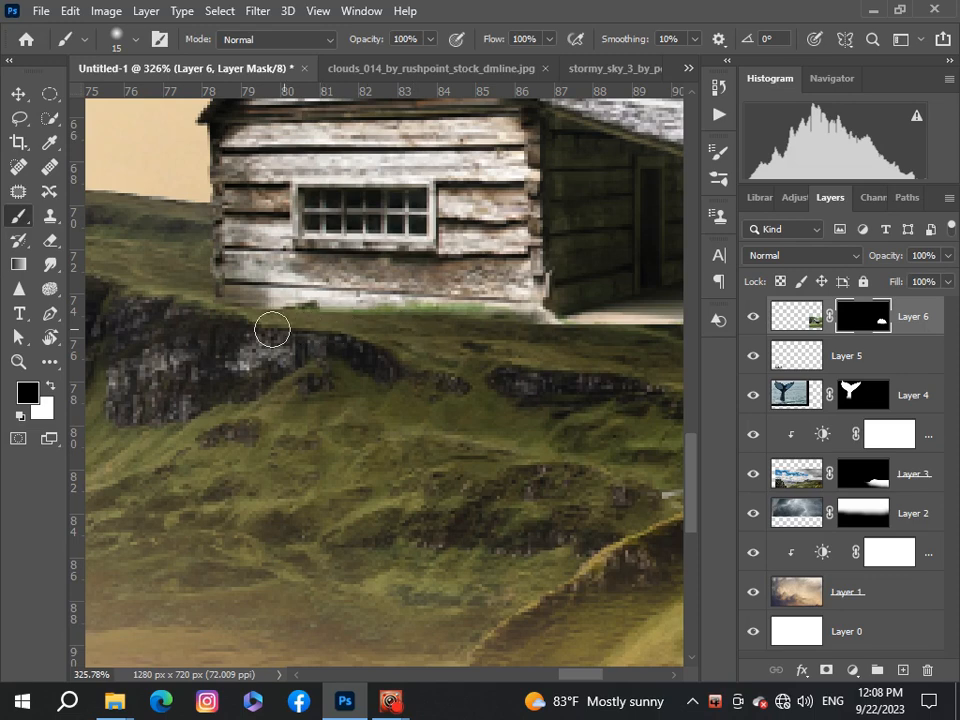
left_click_drag(558, 341, 720, 345)
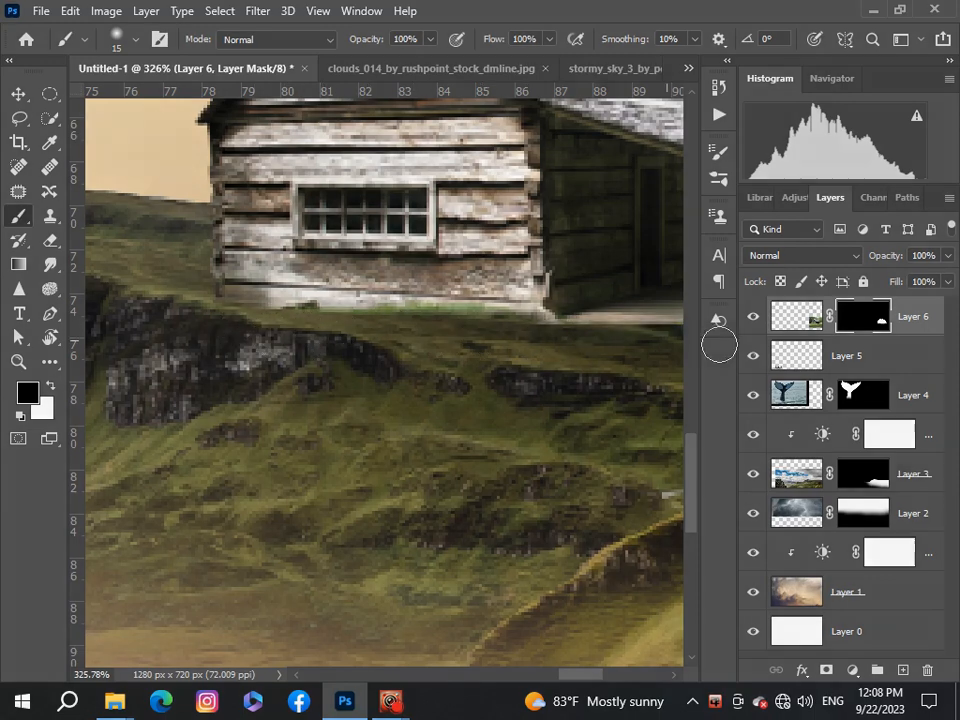
scroll(516, 542, "down", 4)
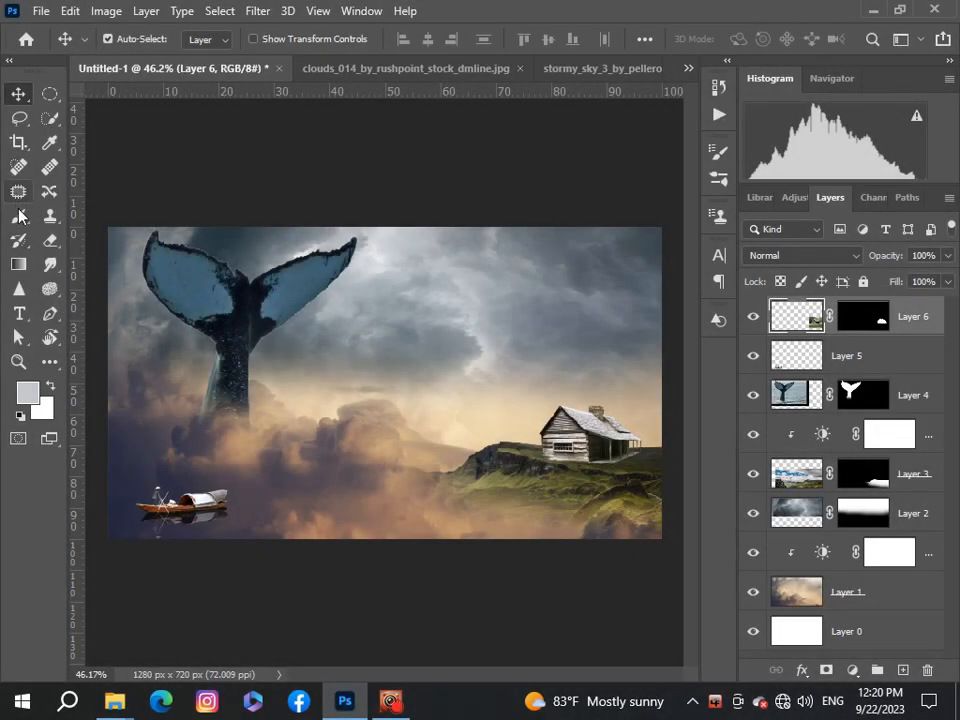
Paint light grey smoke rising from the cabin's chimney on a new layer, using the smoke brush at 80 and 40 px
left_click(19, 216)
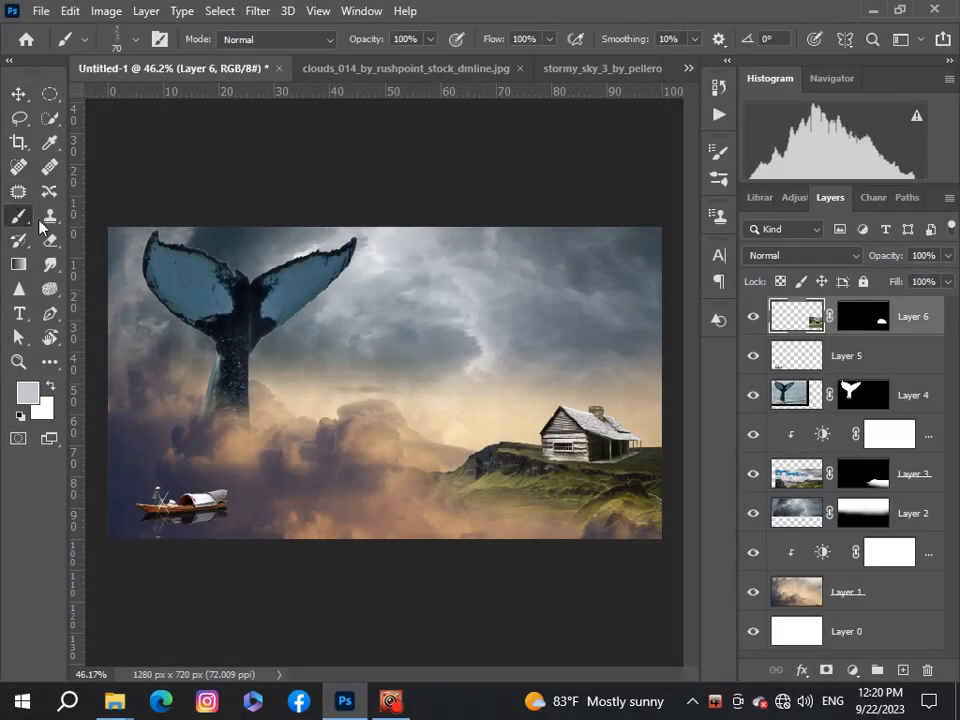
scroll(603, 404, "up", 6)
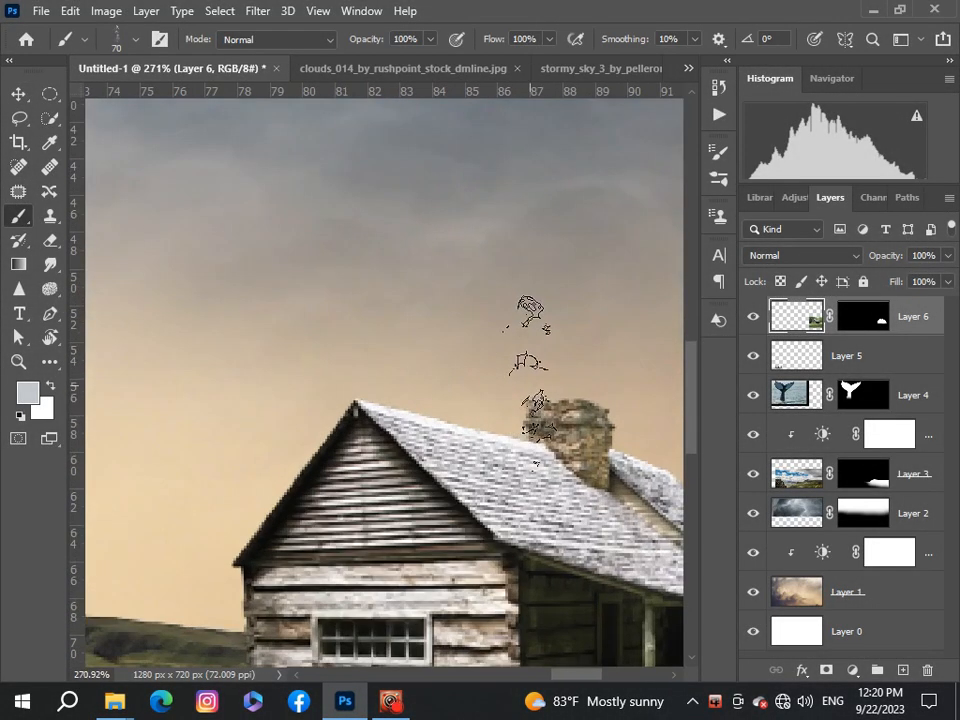
left_click(902, 671)
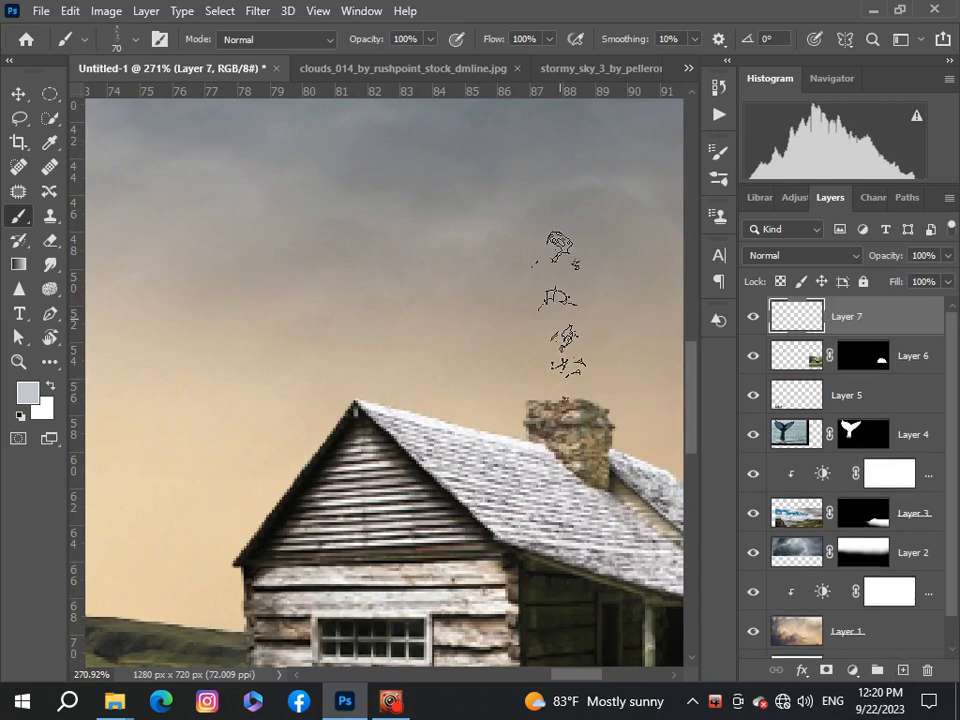
key("bracketright")
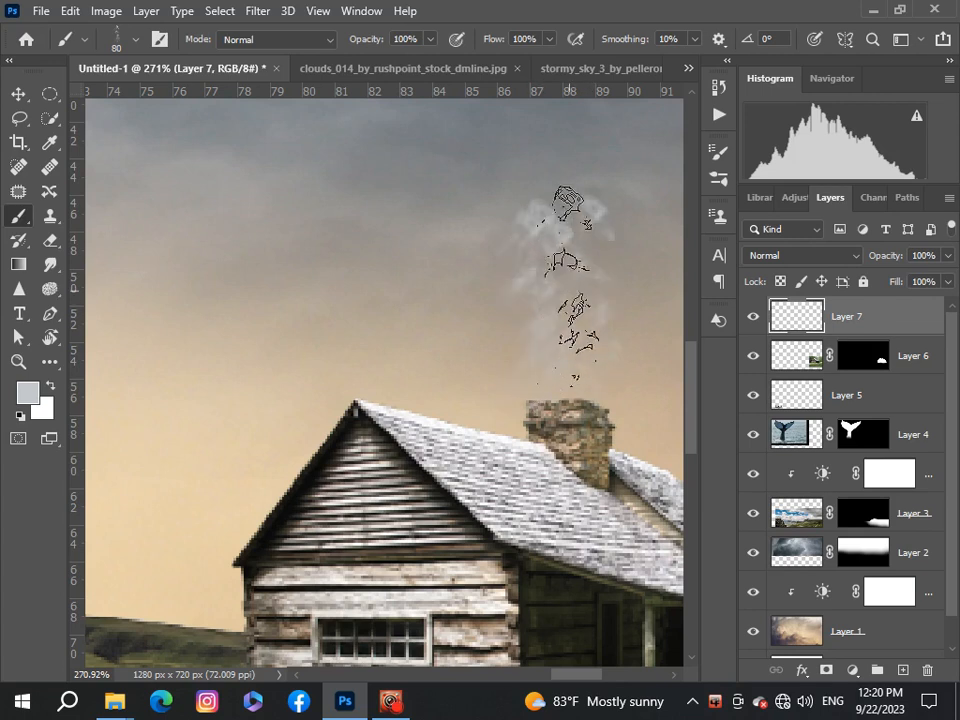
scroll(627, 262, "down", 2)
scroll(596, 215, "down", 3)
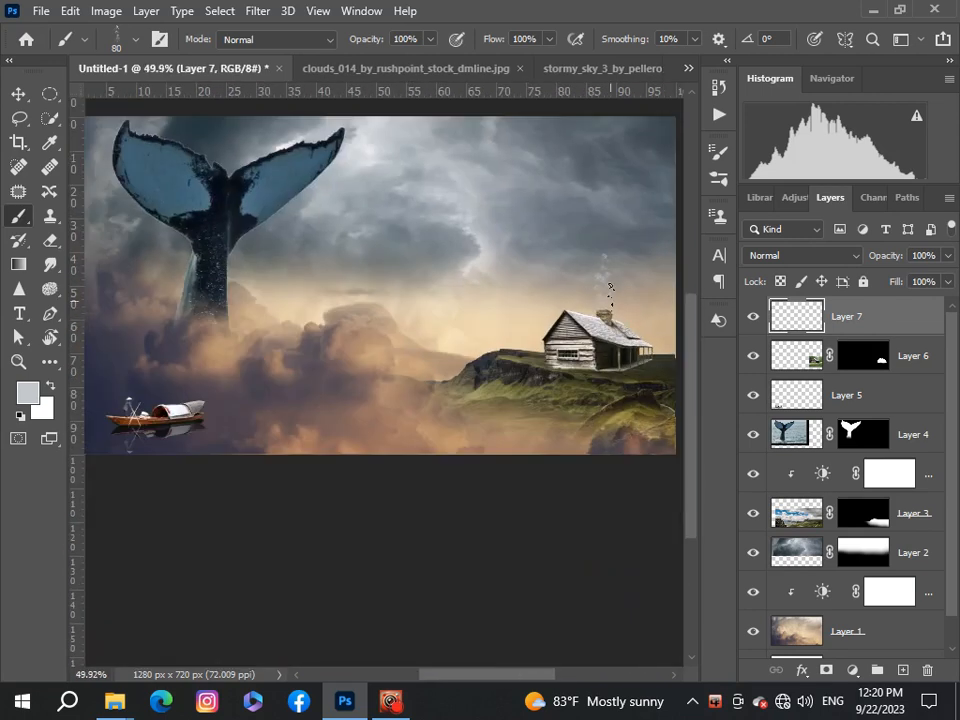
scroll(605, 260, "up", 3)
scroll(613, 305, "up", 2)
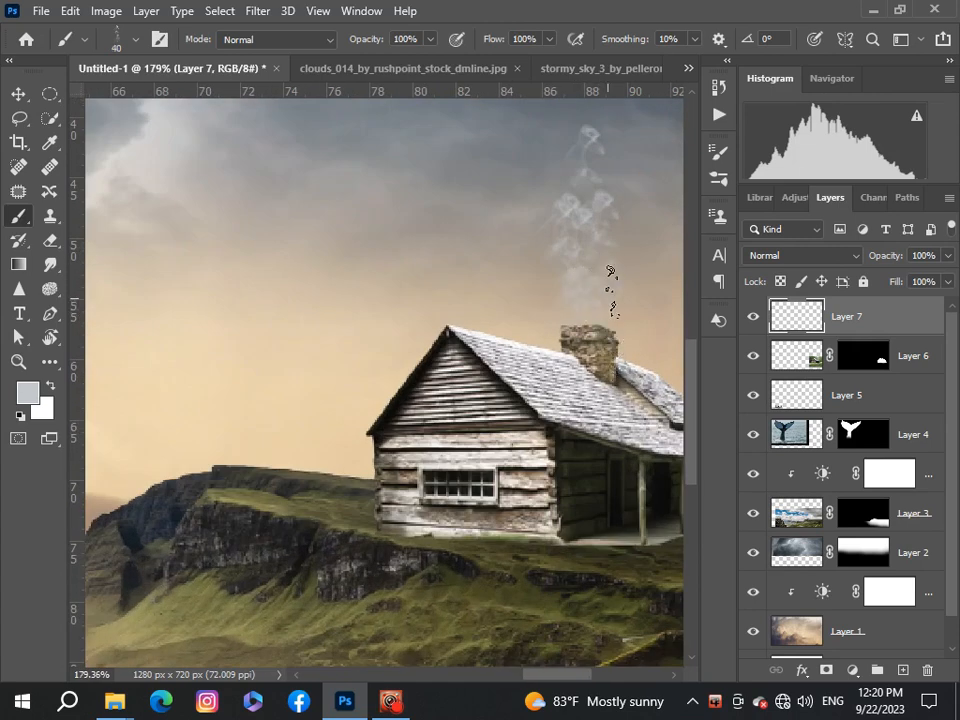
Copy the flock of birds from birds_two___png_stock_by_selunia_d4ymhu1.png into the Untitled-1 composite
scroll(563, 270, "down", 5)
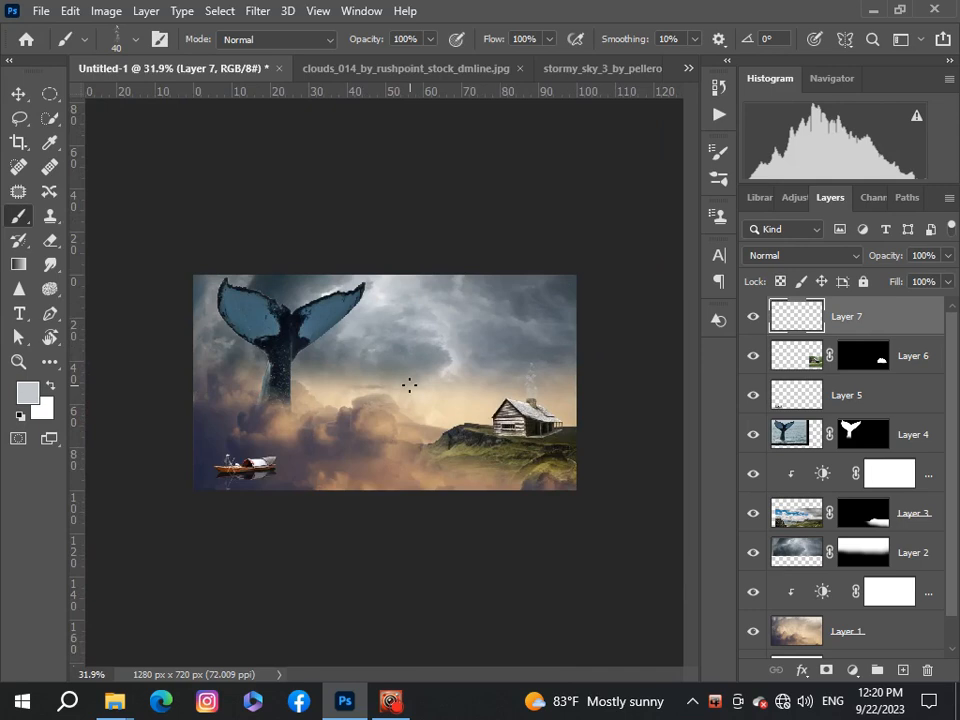
scroll(410, 379, "up", 1)
scroll(410, 379, "down", 3)
left_click(18, 93)
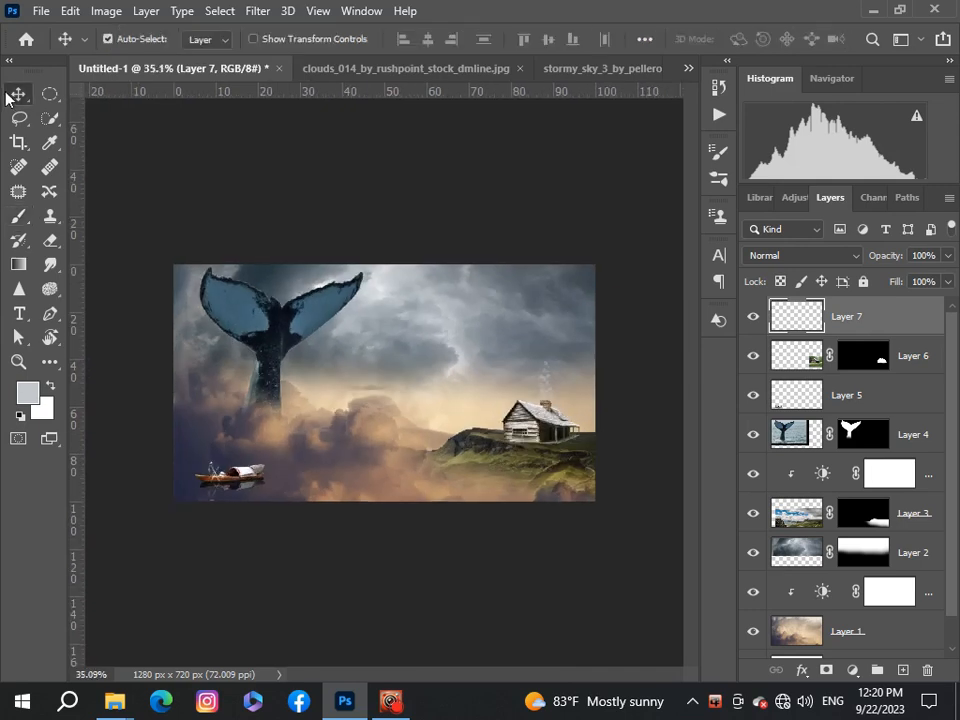
scroll(456, 470, "up", 3)
scroll(456, 470, "down", 1)
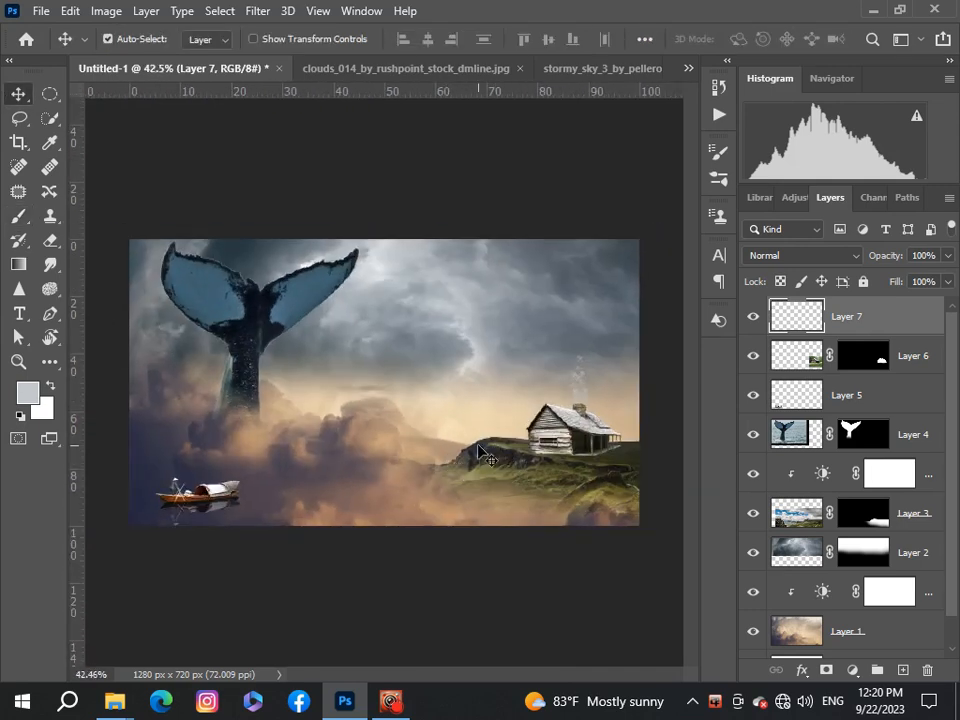
left_click(686, 69)
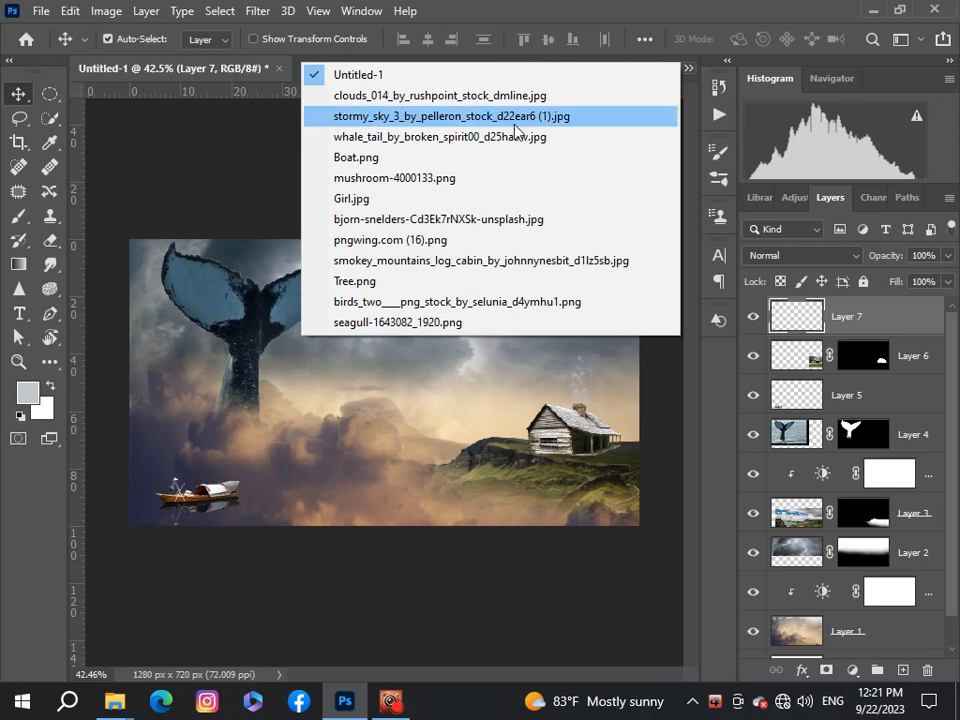
left_click(418, 302)
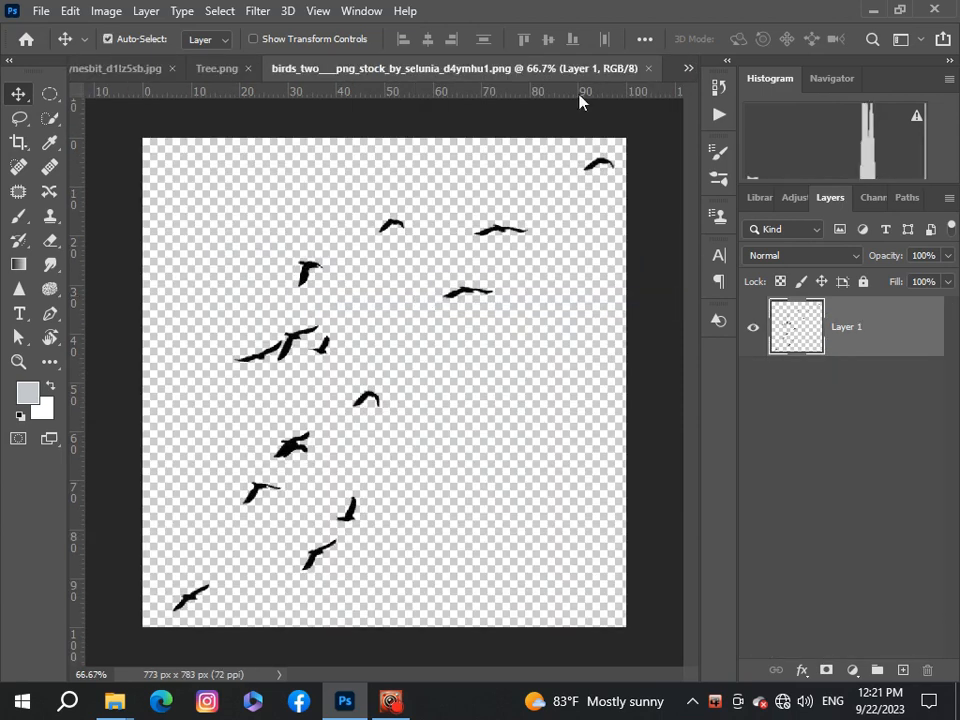
left_click_drag(686, 69, 549, 292)
Scale the bird flock proportionally to 41.72% and place it over the clouds between the whale tail and the hill
key("ctrl+t")
left_click_drag(501, 500, 407, 407)
left_click_drag(325, 340, 354, 435)
left_click_drag(295, 360, 339, 405)
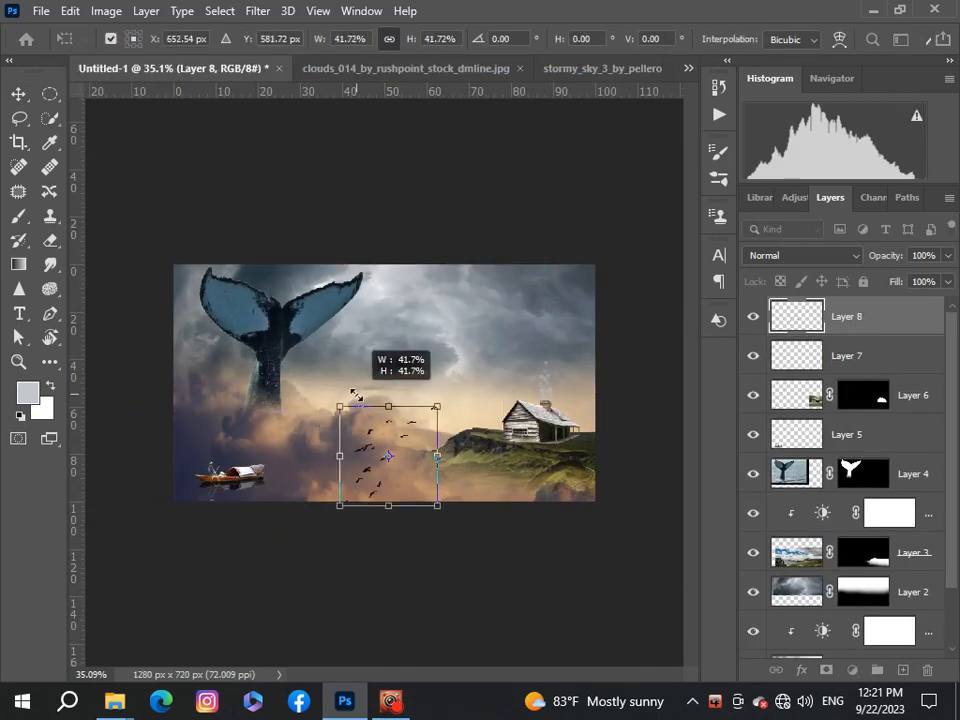
left_click_drag(398, 484, 378, 436)
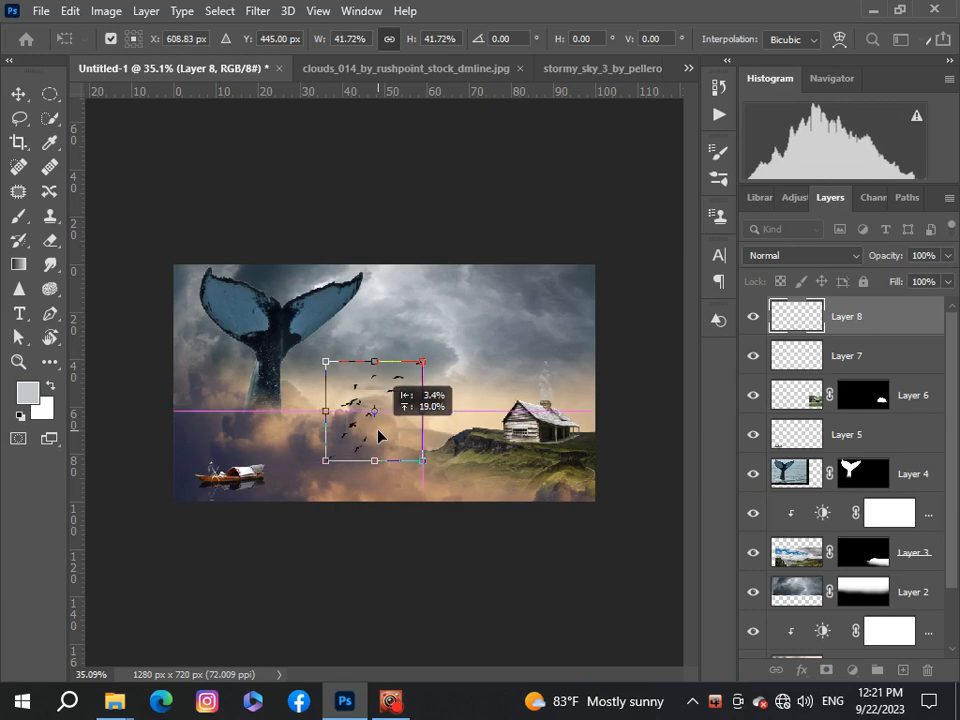
left_click(912, 326)
scroll(379, 358, "down", 2)
scroll(379, 352, "up", 5)
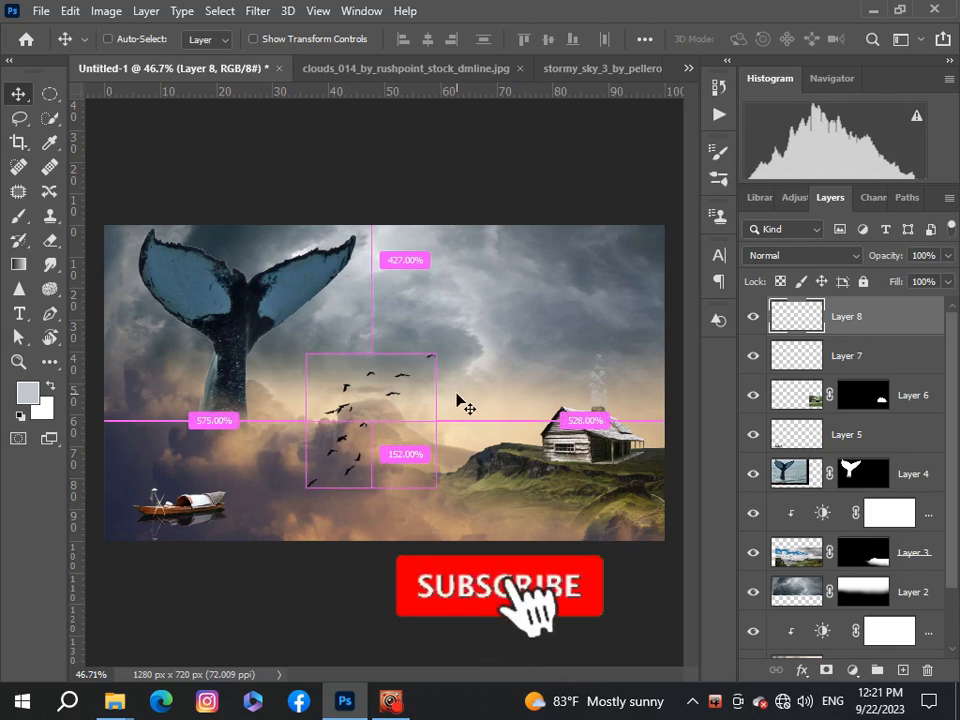
Duplicate the bird layer and move the copy into the stormy sky above the cabin
key("ctrl+j")
left_click_drag(398, 405, 604, 268)
scroll(600, 268, "down", 3)
scroll(531, 321, "down", 1)
scroll(533, 322, "up", 2)
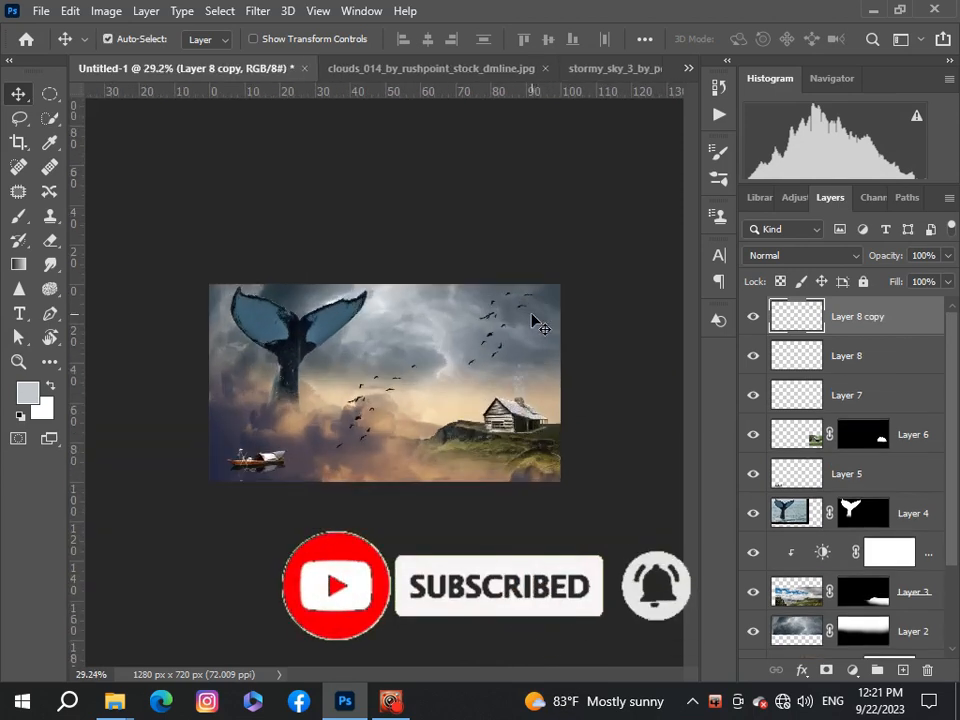
scroll(354, 294, "down", 1)
scroll(360, 296, "up", 2)
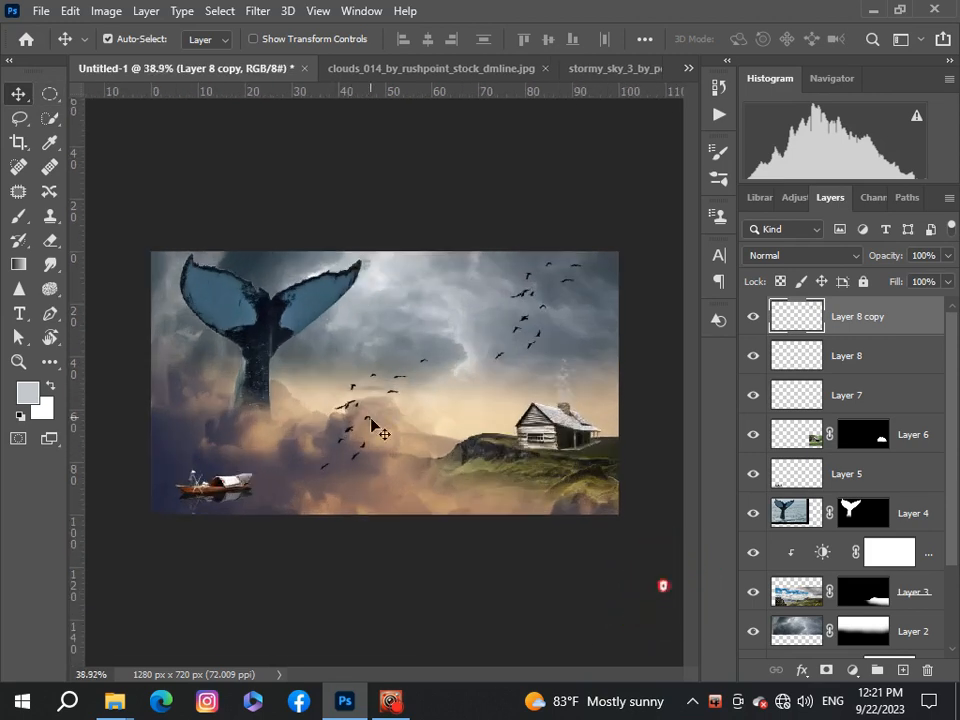
Move the original bird flock slightly lower over the clouds
mouse_move(362, 440)
left_mouse_down()
mouse_move(349, 429)
mouse_move(332, 450)
mouse_move(351, 476)
mouse_move(354, 456)
left_mouse_up()
scroll(366, 462, "down", 1)
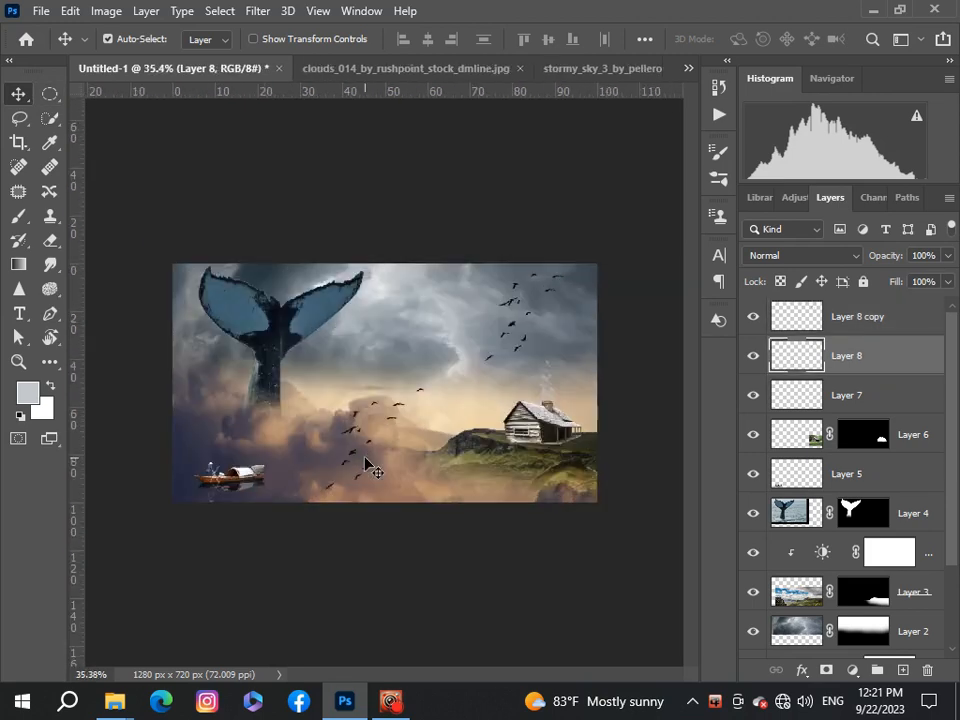
scroll(366, 462, "down", 1)
scroll(369, 454, "up", 1)
Copy the masked pink-flowered tree from Tree.png into Untitled-1, above the Layer 8 copy layer
left_click(898, 320)
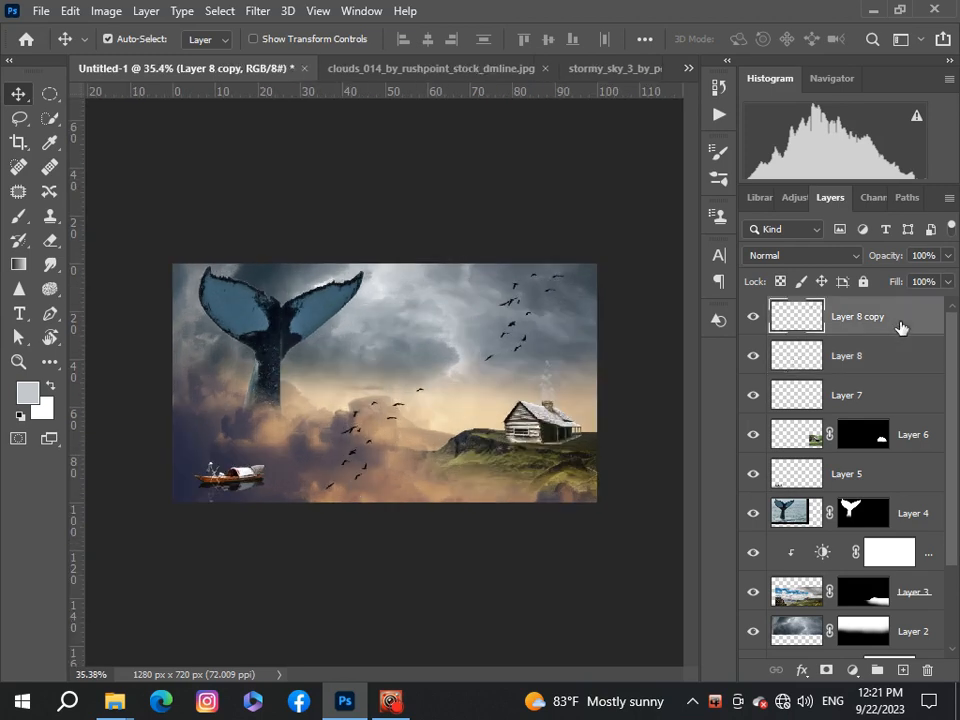
scroll(317, 377, "up", 2)
scroll(317, 377, "down", 1)
left_click(687, 70)
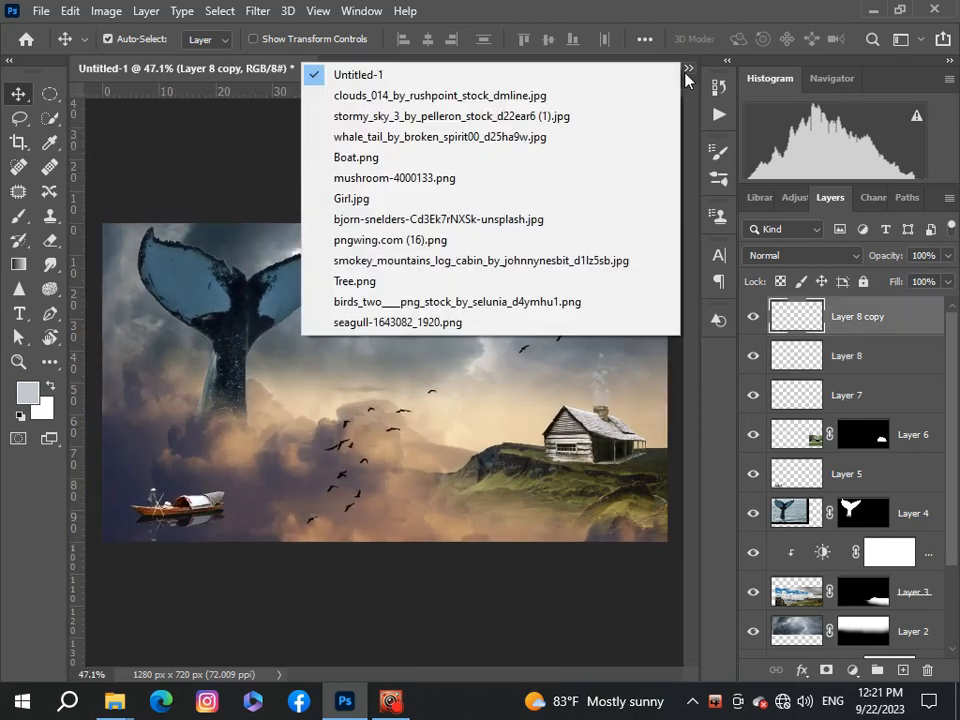
left_click(463, 281)
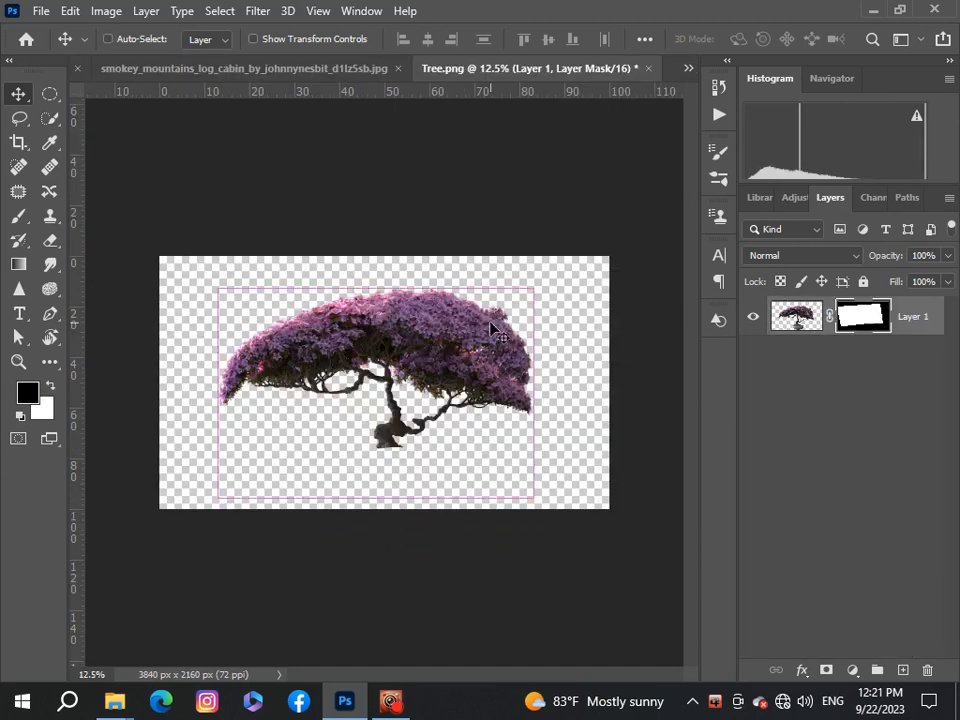
left_click(687, 69)
left_click(664, 76)
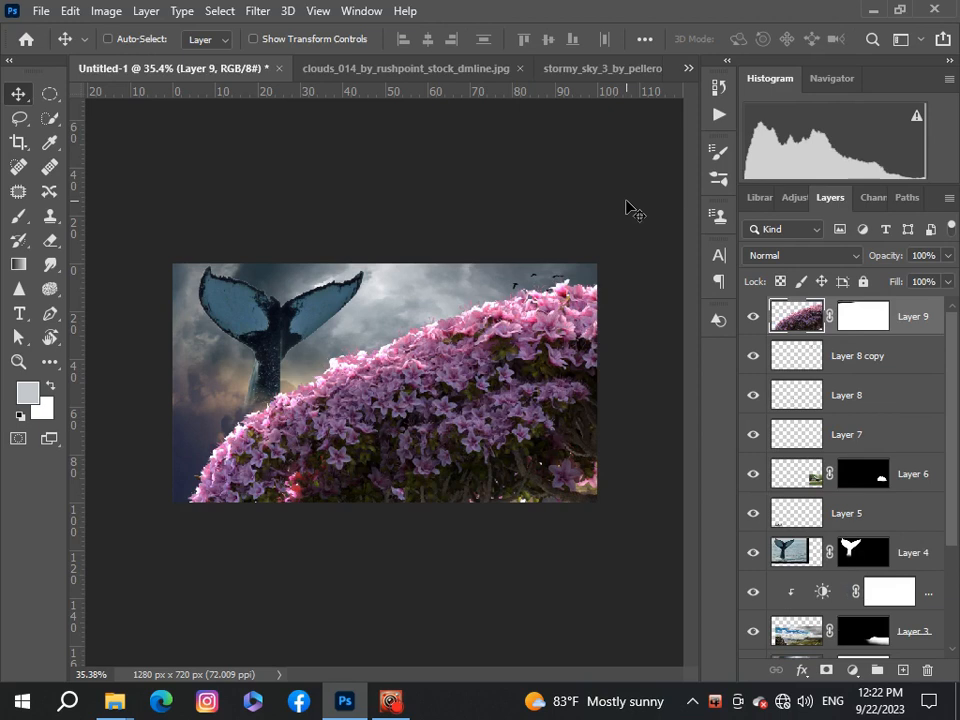
Scale the tree layer proportionally to 32.26%, keeping it at the cabin side of the image
key("ctrl+t")
key("ctrl+0")
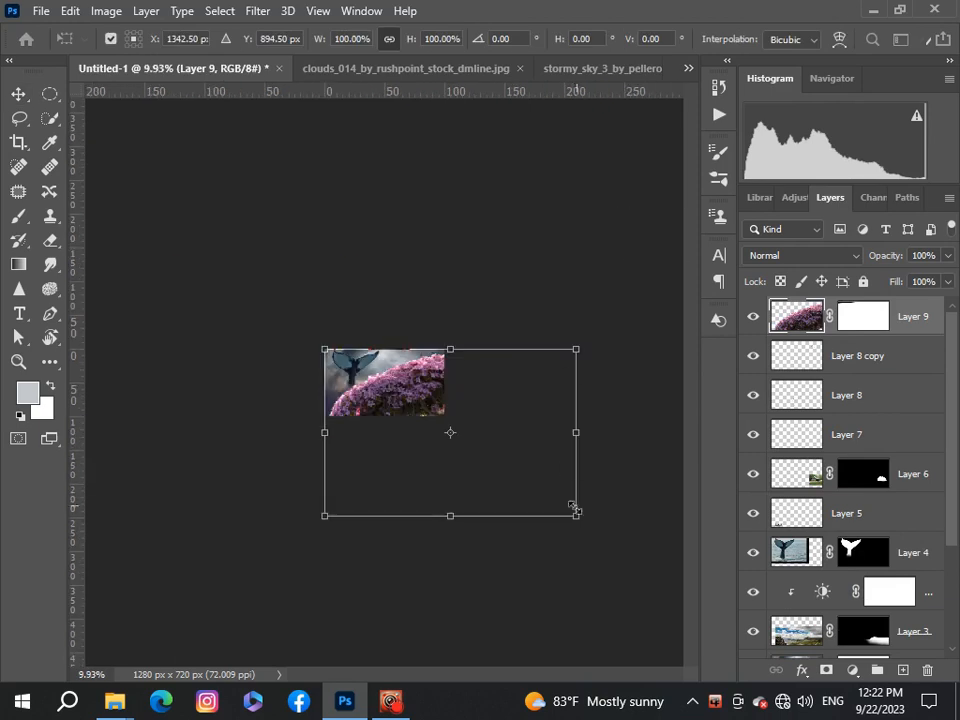
left_click_drag(573, 508, 639, 339)
scroll(495, 316, "up", 5)
scroll(495, 316, "down", 3)
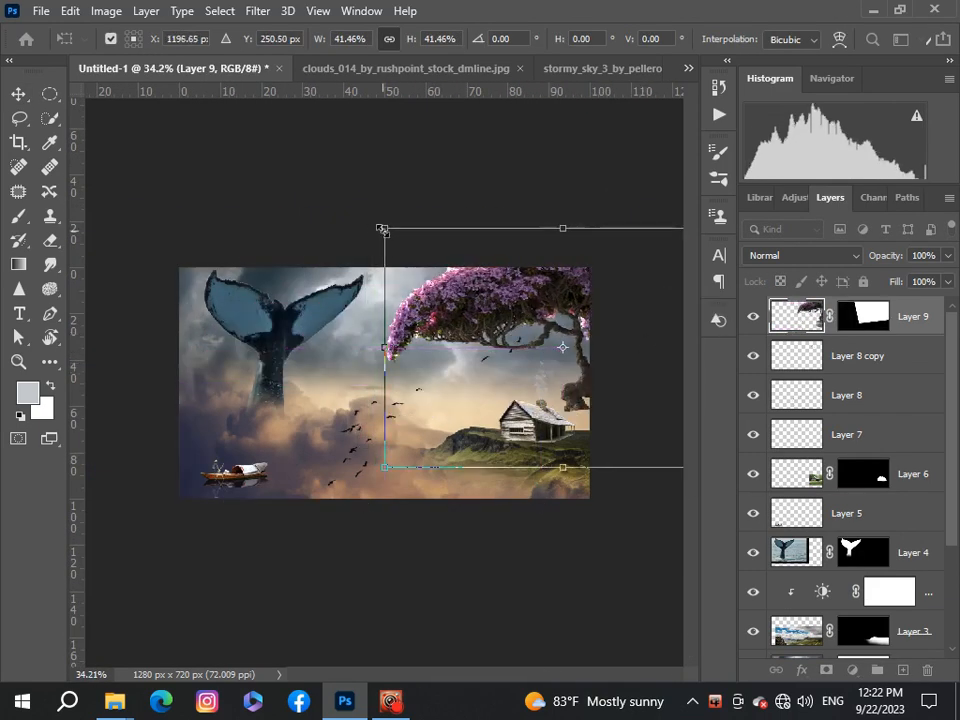
left_click_drag(382, 229, 465, 281)
scroll(612, 422, "down", 1)
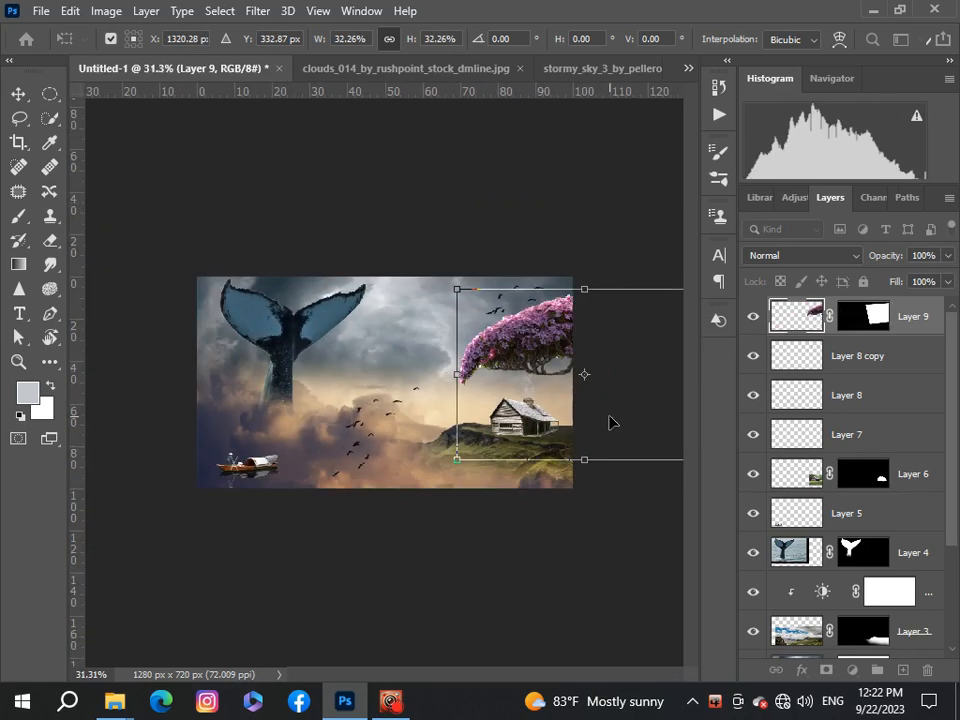
Move the tree closer to the cabin, reduce it to 29.15% and rotate it to -10.68°
left_click_drag(612, 422, 583, 444)
scroll(595, 427, "down", 6)
scroll(588, 407, "up", 3)
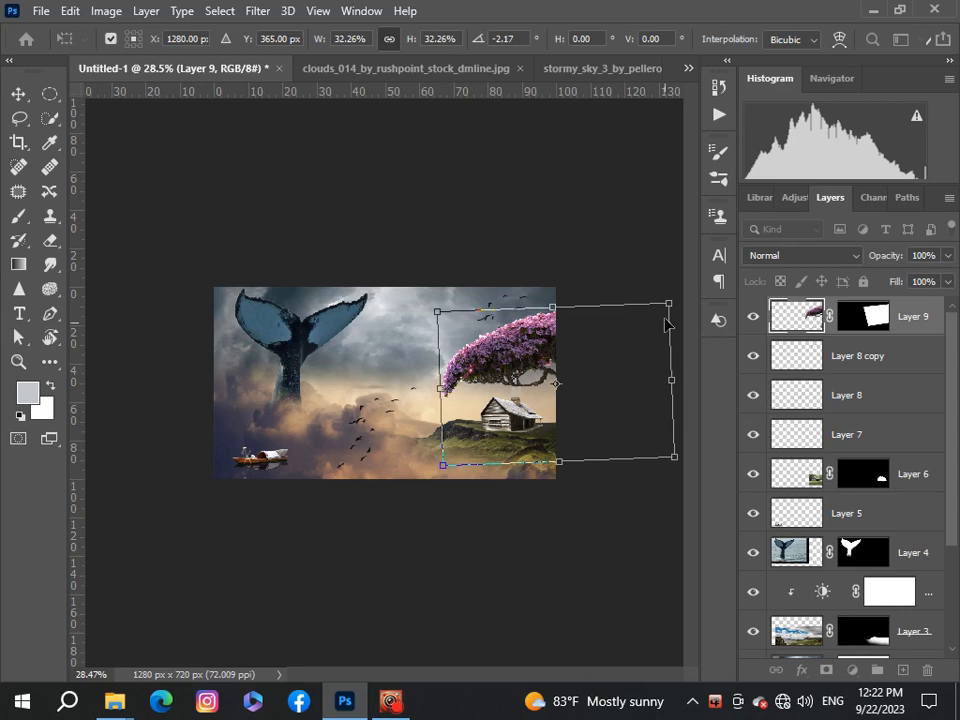
left_click_drag(664, 318, 644, 322)
left_click_drag(664, 465, 650, 420)
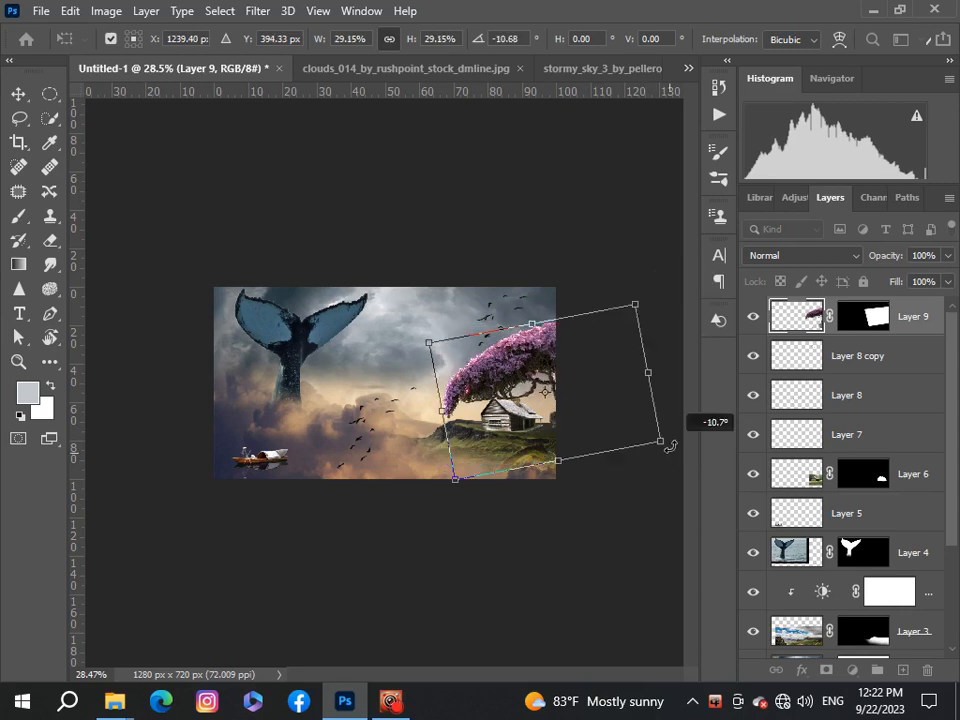
Adjust the tree to 30.03% scale and -8.20° rotation, position its canopy above the cabin, and apply the transform
left_click_drag(577, 398, 587, 407)
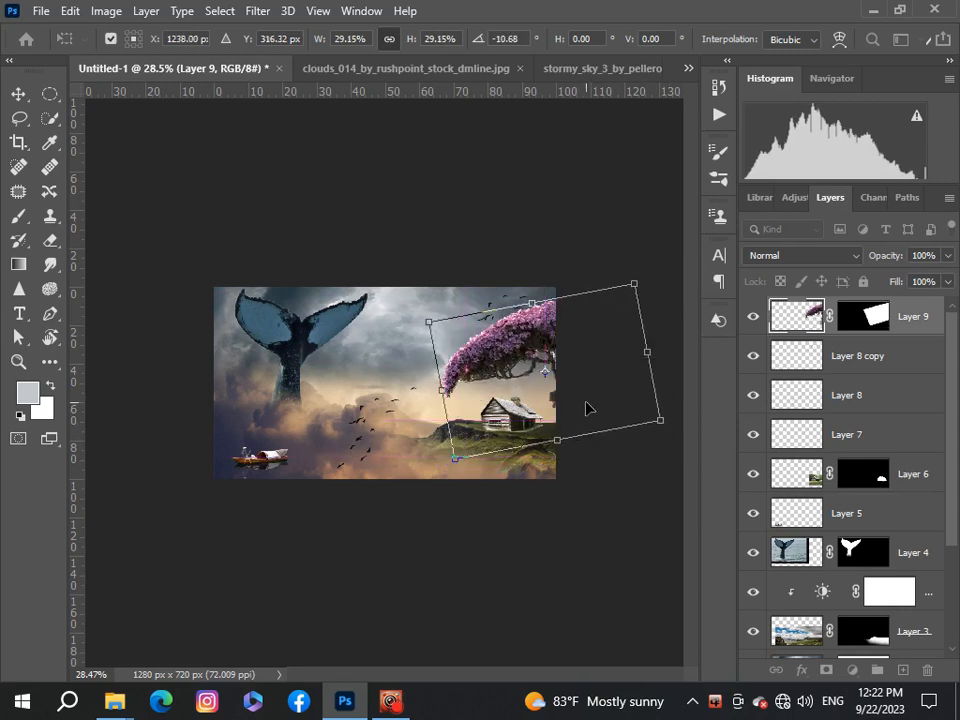
left_click_drag(639, 444, 634, 415)
left_click_drag(545, 352, 546, 369)
scroll(545, 364, "down", 3)
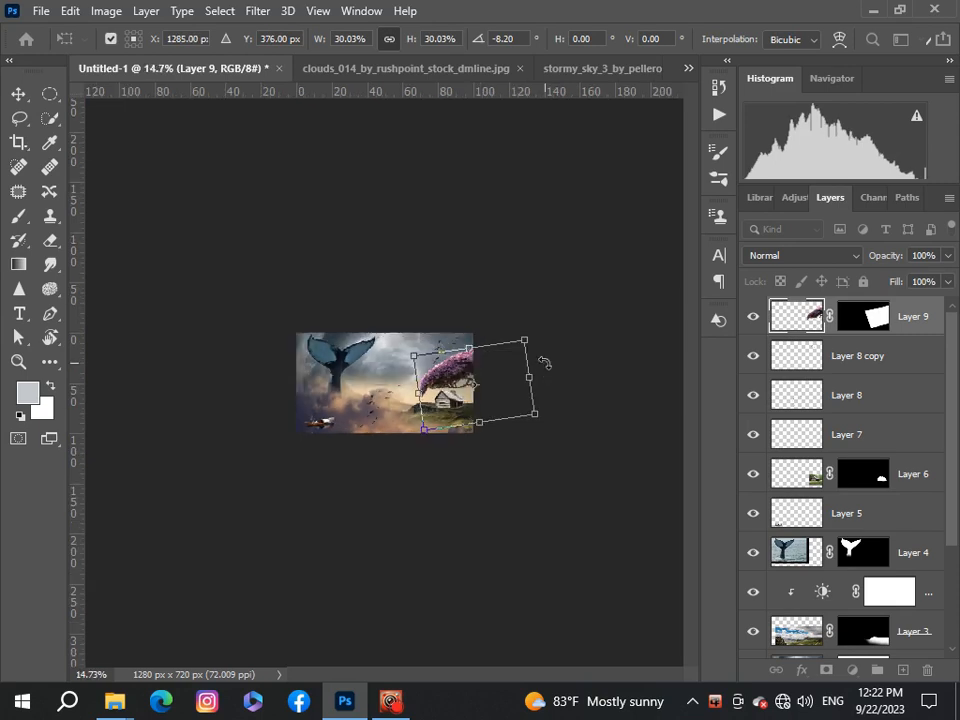
scroll(545, 364, "up", 3)
left_click(19, 94)
scroll(527, 405, "up", 3)
scroll(527, 405, "up", 3)
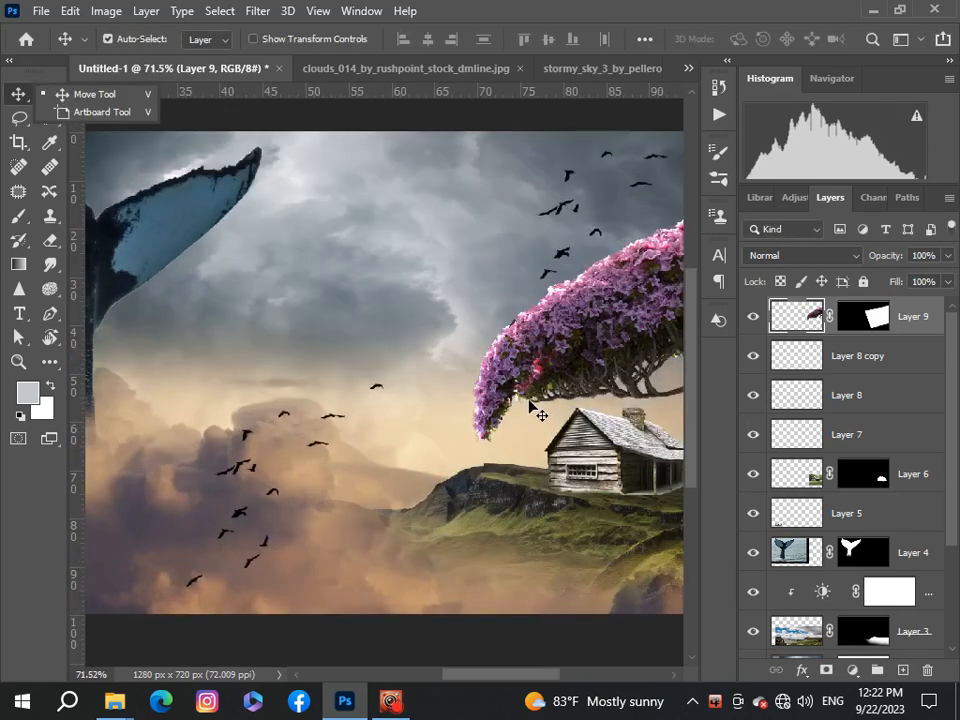
scroll(530, 406, "down", 3)
scroll(530, 405, "down", 1)
scroll(389, 380, "up", 1)
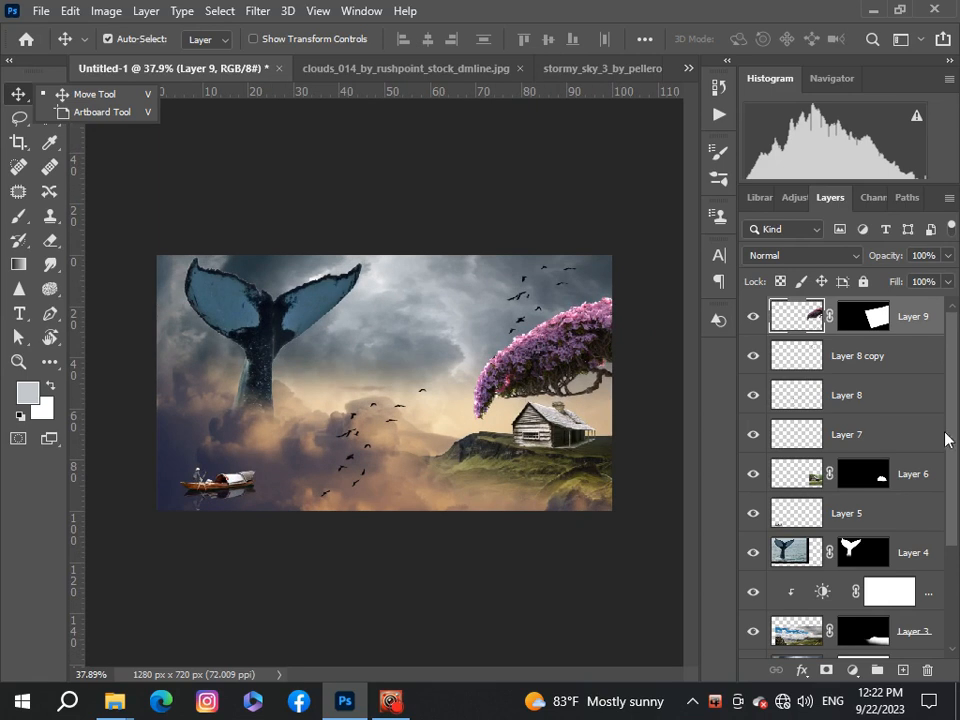
Add a Brightness/Contrast adjustment clipped to the whale tail layer and increase its contrast slightly
left_click_drag(950, 440, 953, 540)
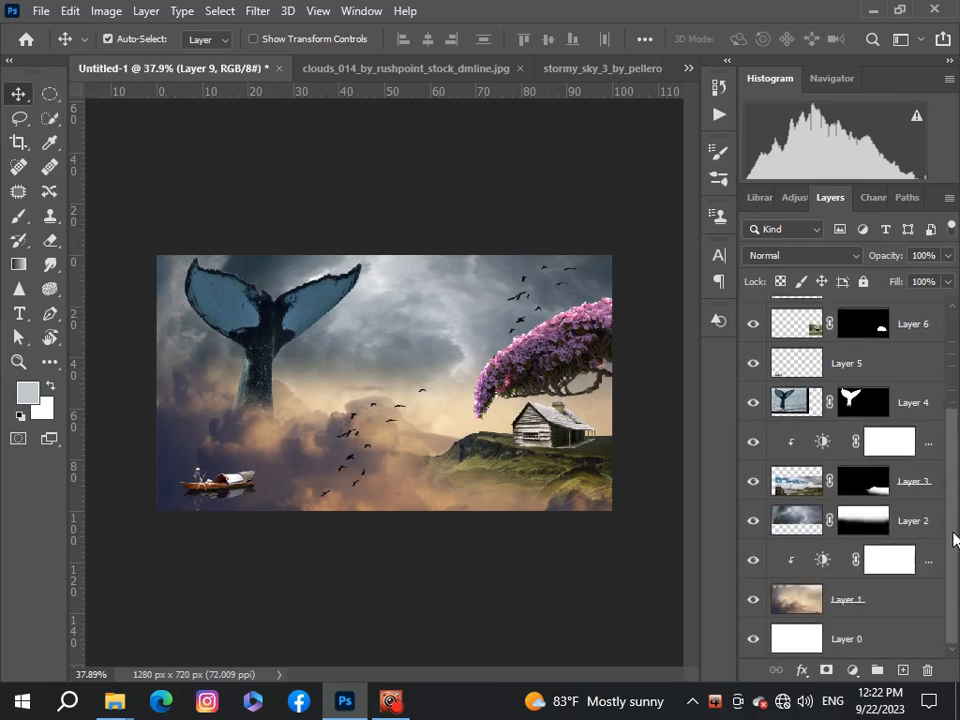
left_click(922, 416)
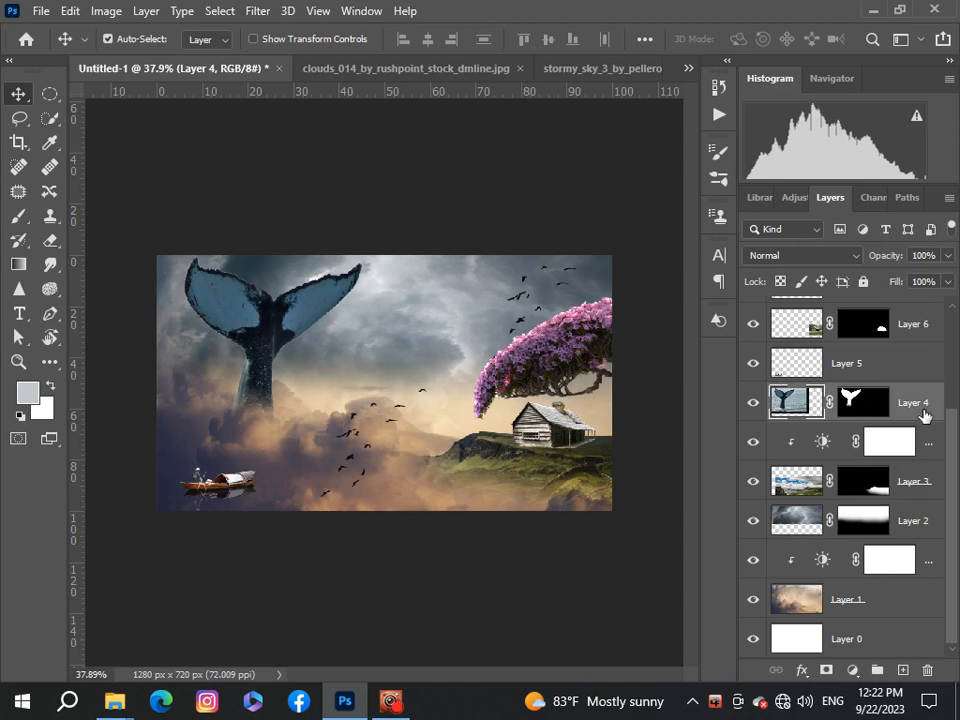
left_click(855, 671)
left_click(840, 336)
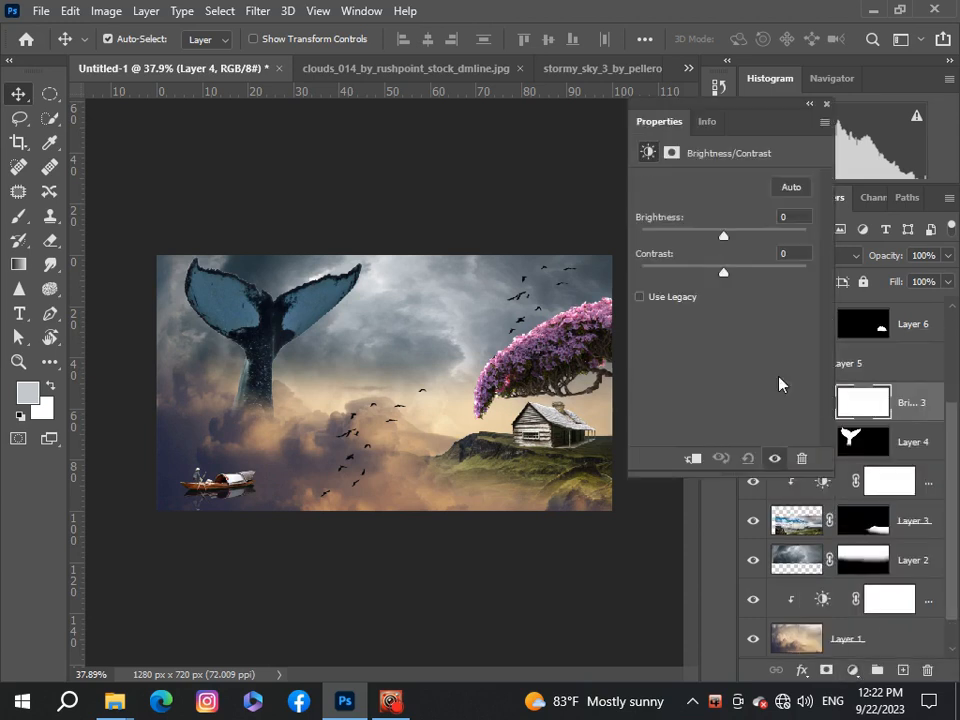
left_click(694, 458)
left_click_drag(724, 272, 735, 272)
left_click(827, 104)
scroll(466, 332, "down", 6)
scroll(466, 332, "up", 9)
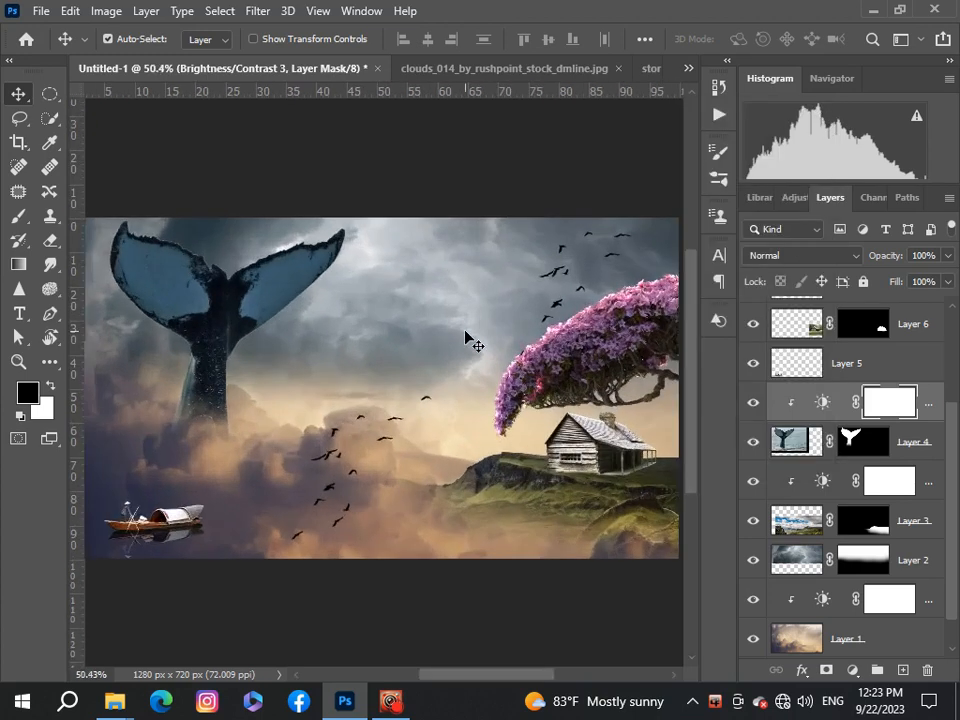
scroll(466, 332, "down", 3)
Add a Brightness/Contrast adjustment clipped to the boat layer with brightness -12 and contrast 15
left_click_drag(955, 482, 950, 449)
left_click(932, 426)
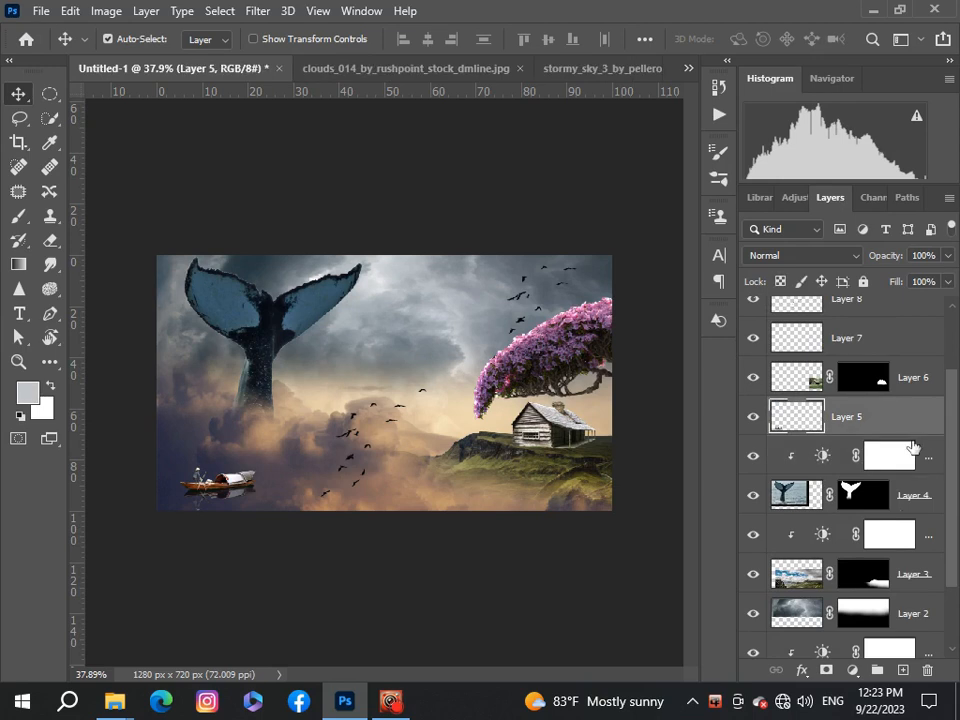
left_click(856, 672)
left_click(868, 339)
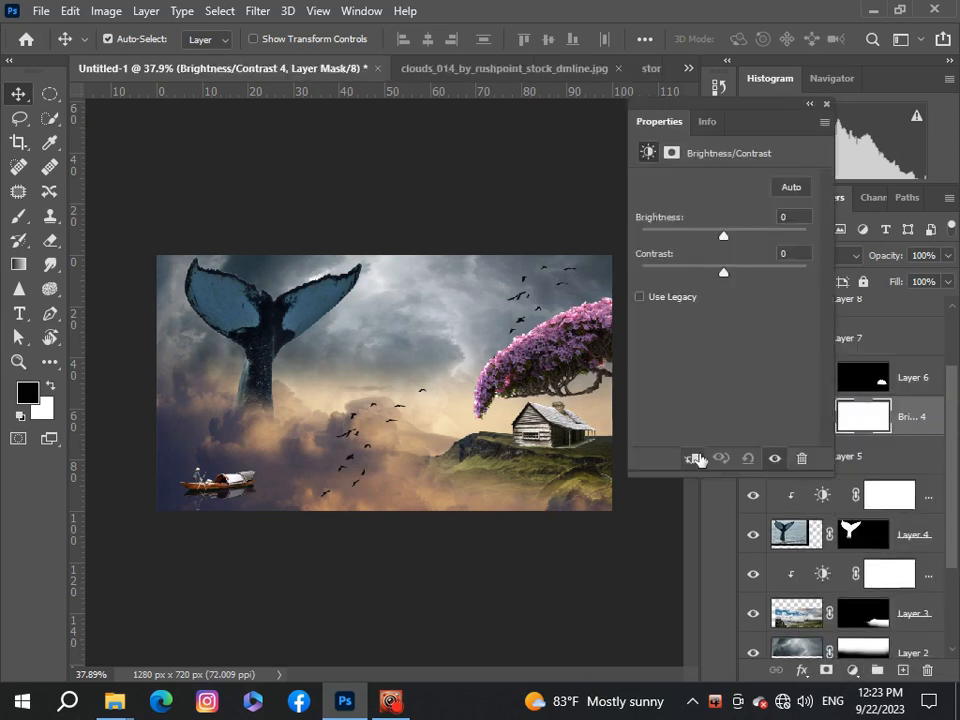
left_click(692, 458)
left_click_drag(719, 237, 737, 275)
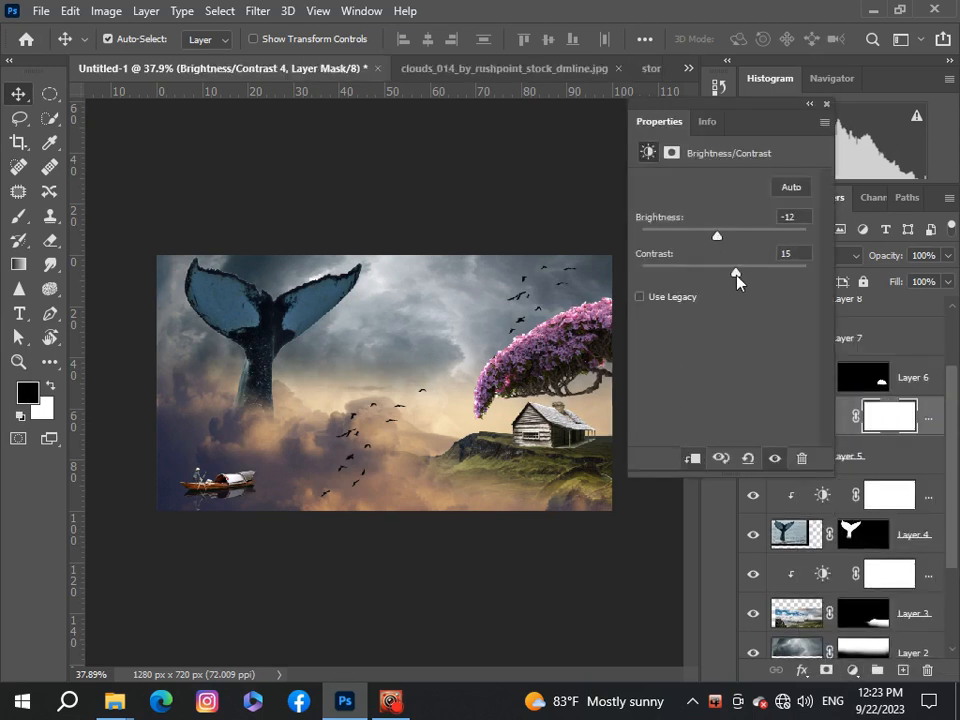
left_click(827, 104)
scroll(478, 412, "down", 1)
scroll(470, 406, "up", 2)
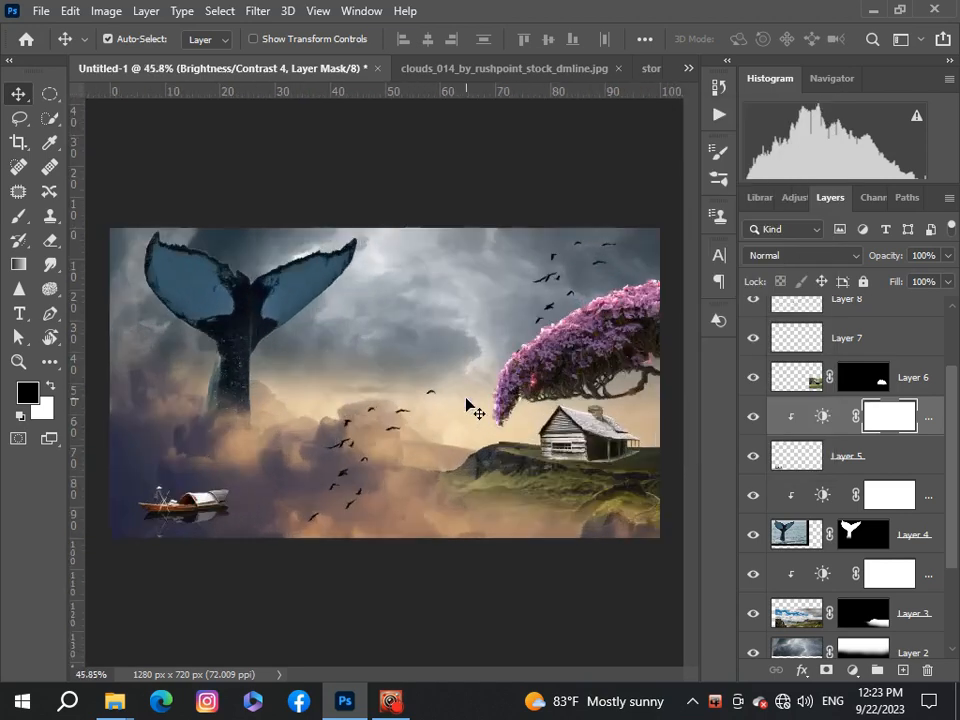
scroll(470, 406, "down", 2)
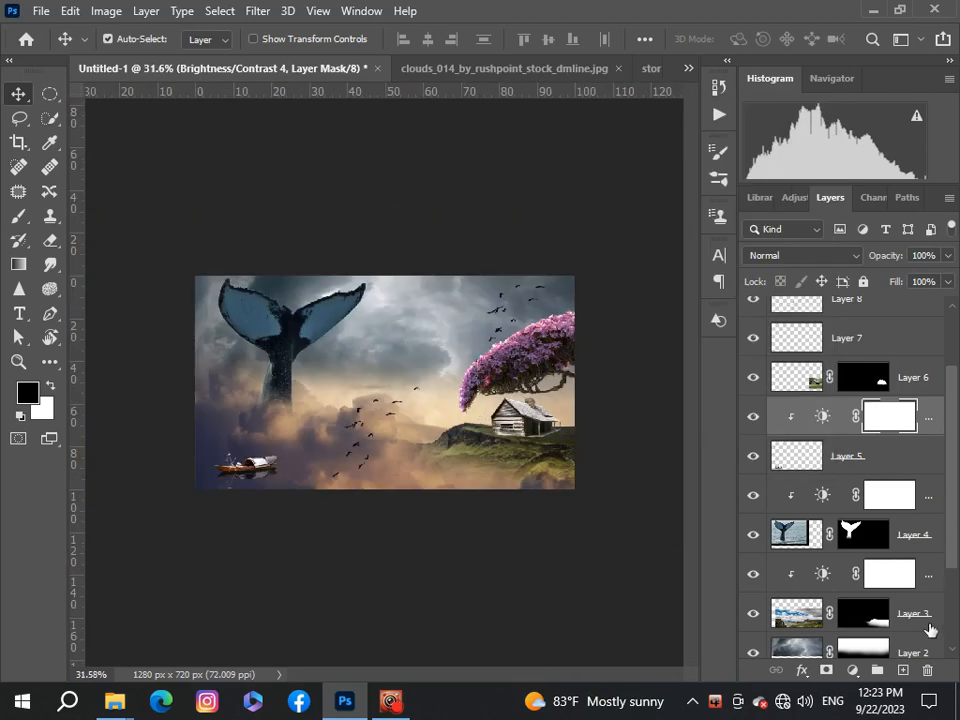
Open the Camera Raw Filter on the flattened composite and set its temperature to +5 and tint to +26
left_click_drag(957, 538, 957, 439)
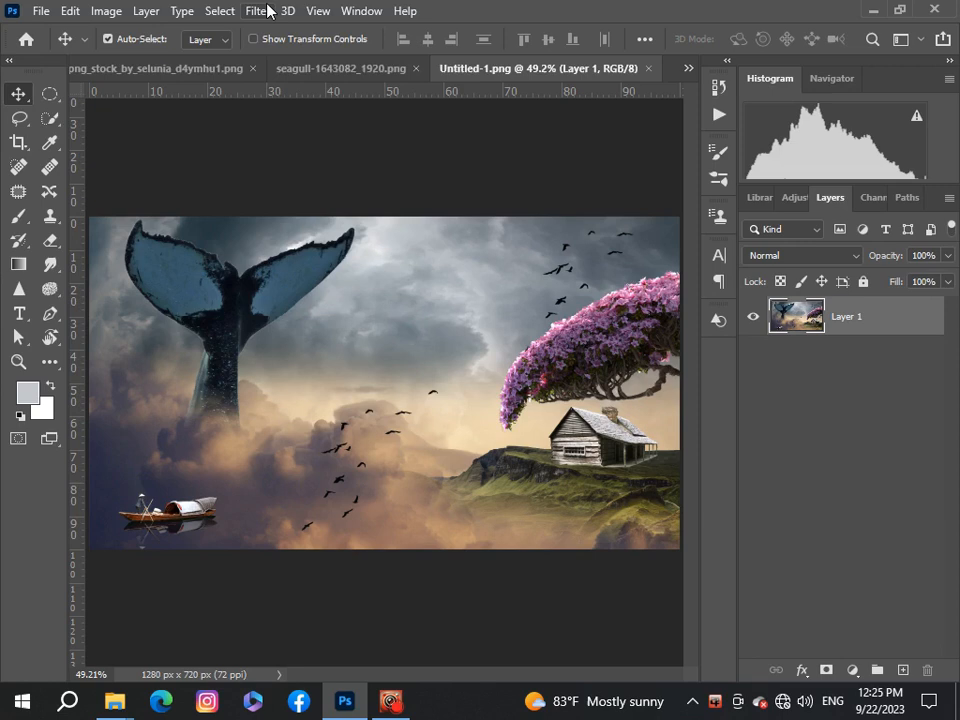
left_click(264, 11)
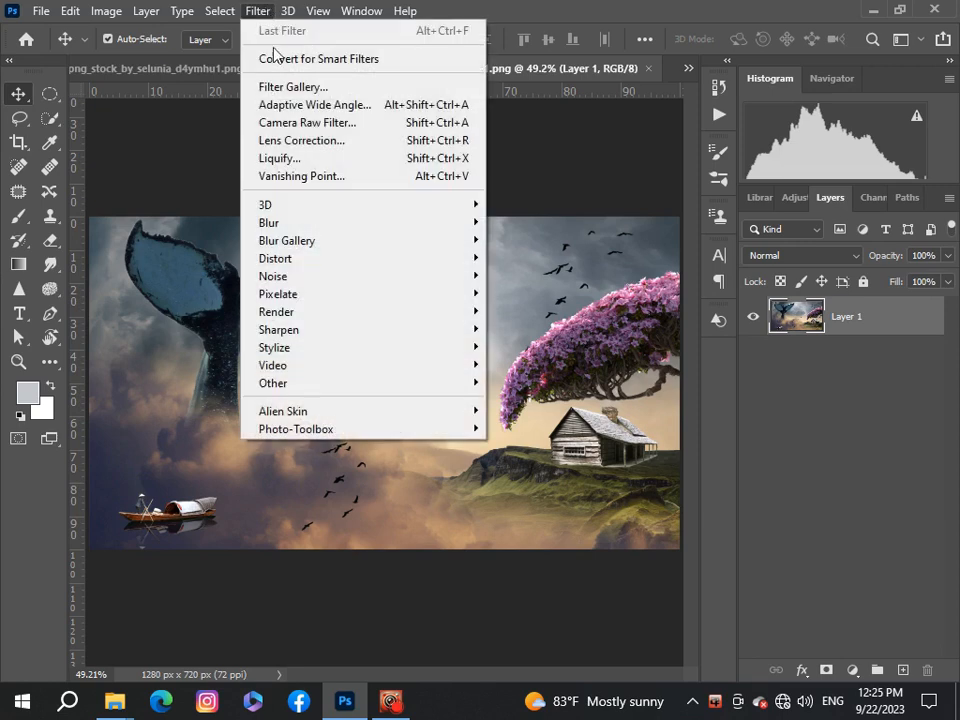
left_click(290, 125)
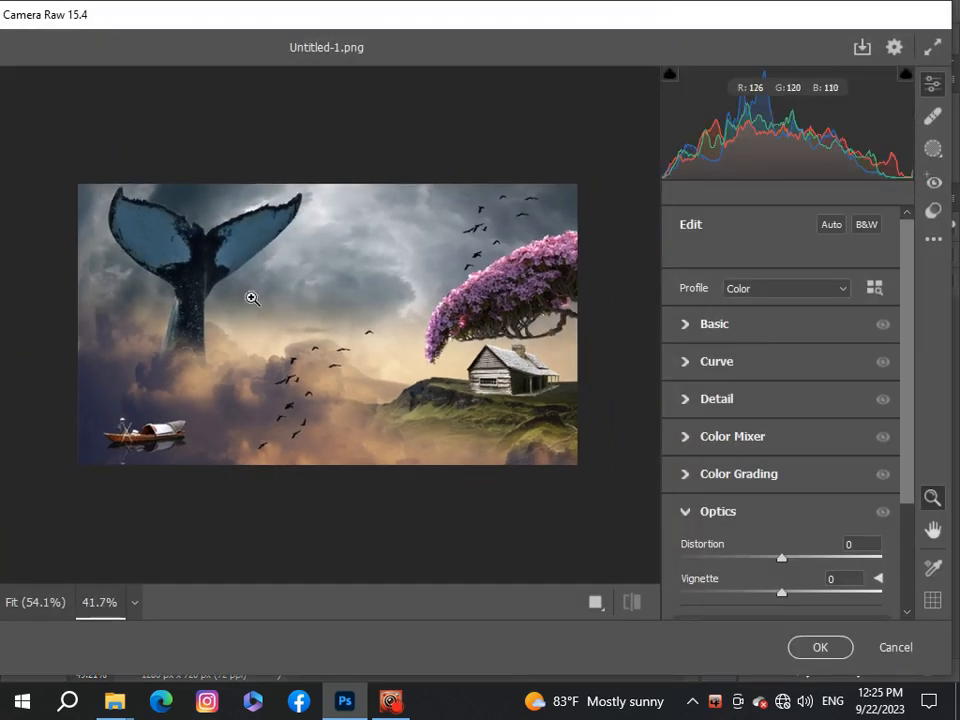
left_click(688, 326)
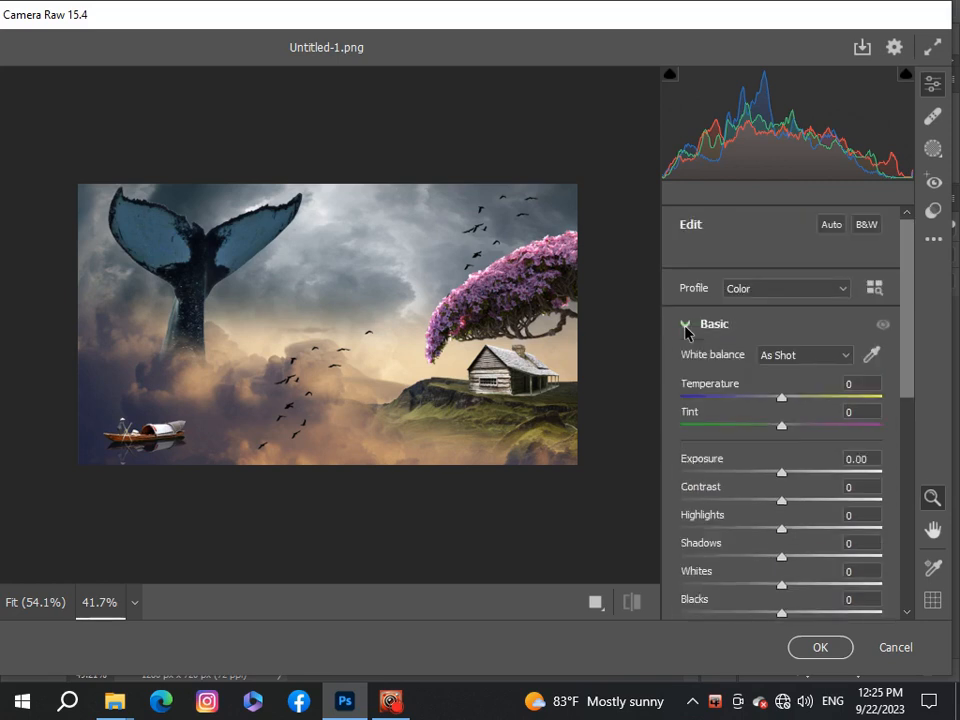
left_click_drag(782, 402, 787, 405)
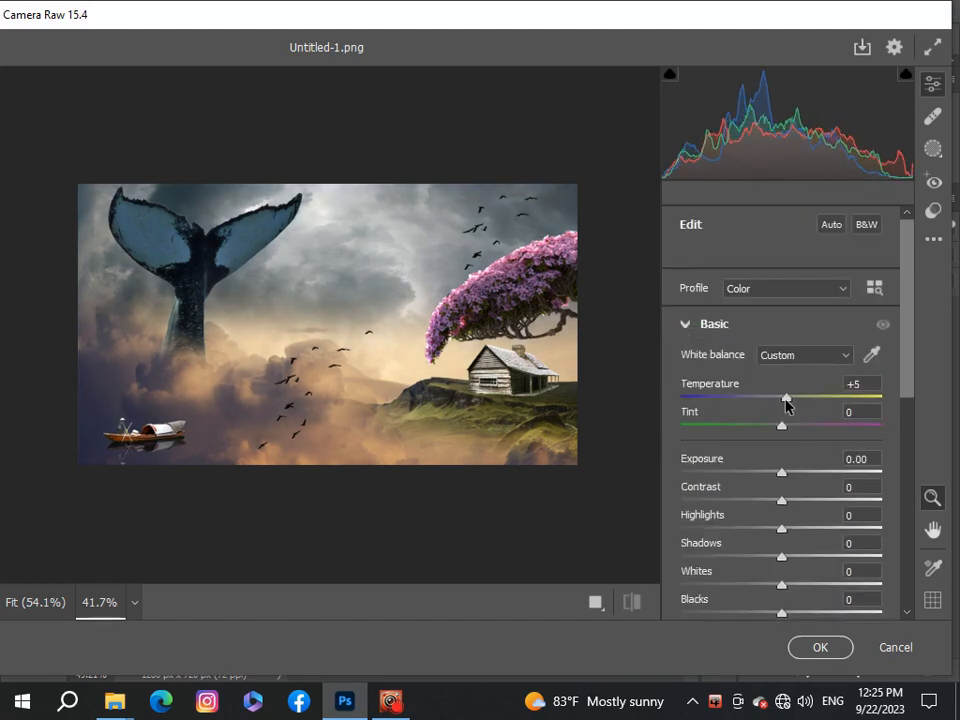
left_click_drag(782, 430, 808, 432)
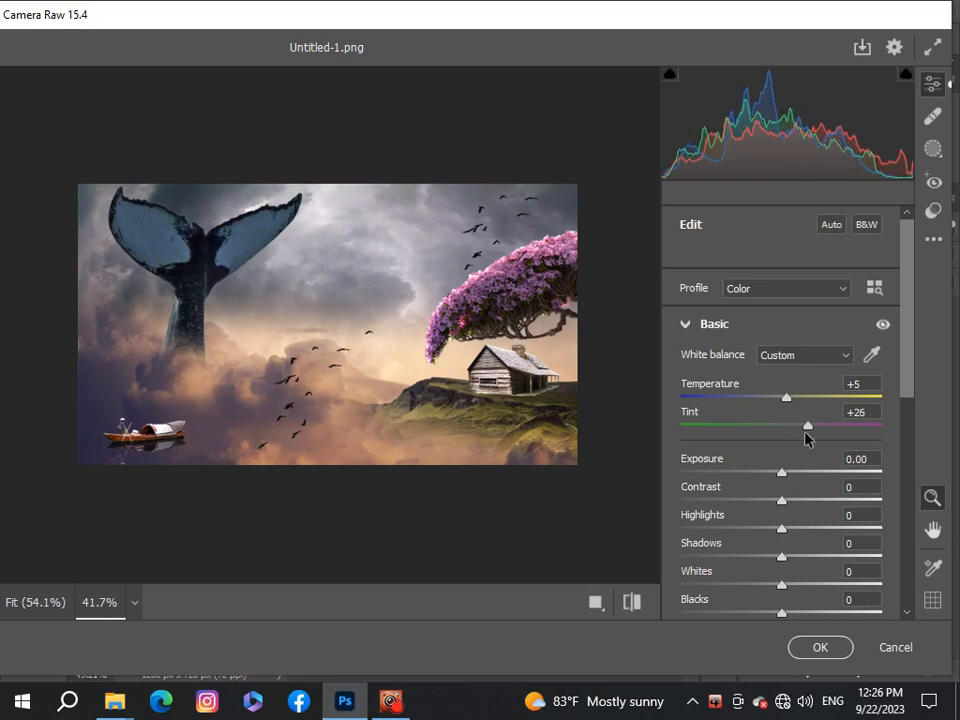
Set exposure to -0.05, increase contrast, and set highlights to +22, shadows to -18, whites to +6 and blacks to -6
scroll(828, 366, "down", 3)
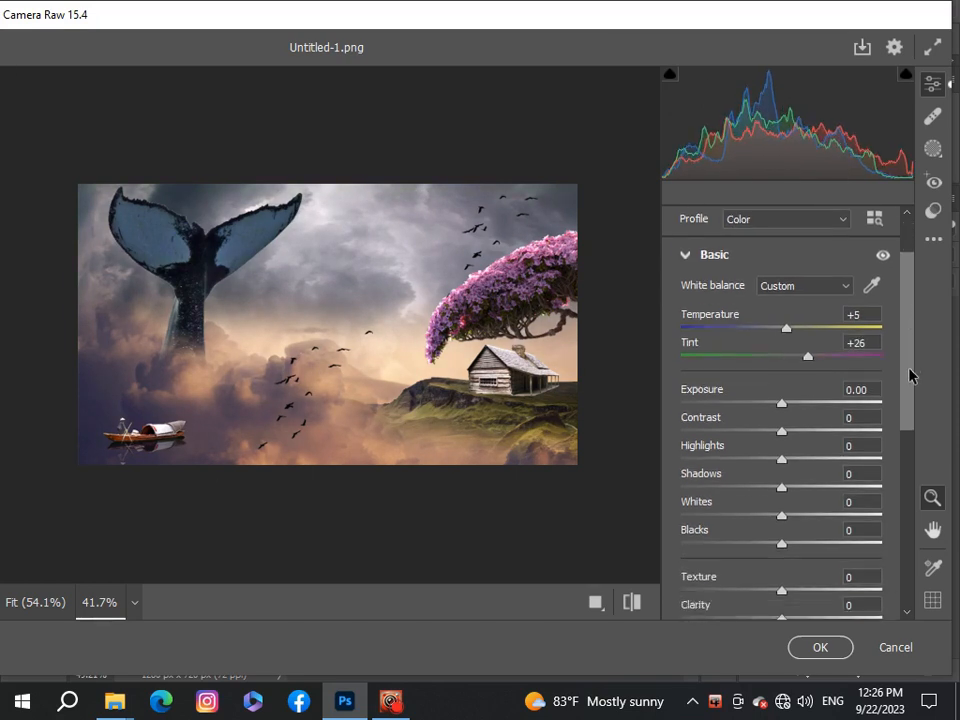
left_click_drag(783, 370, 783, 375)
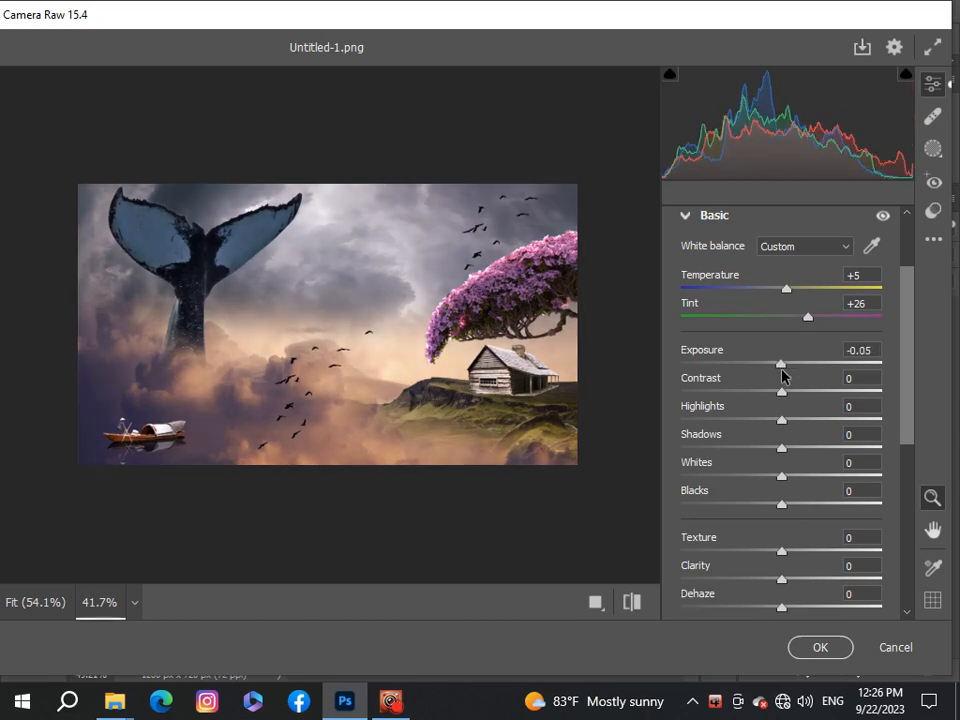
left_click_drag(787, 398, 778, 513)
left_click_drag(907, 443, 908, 518)
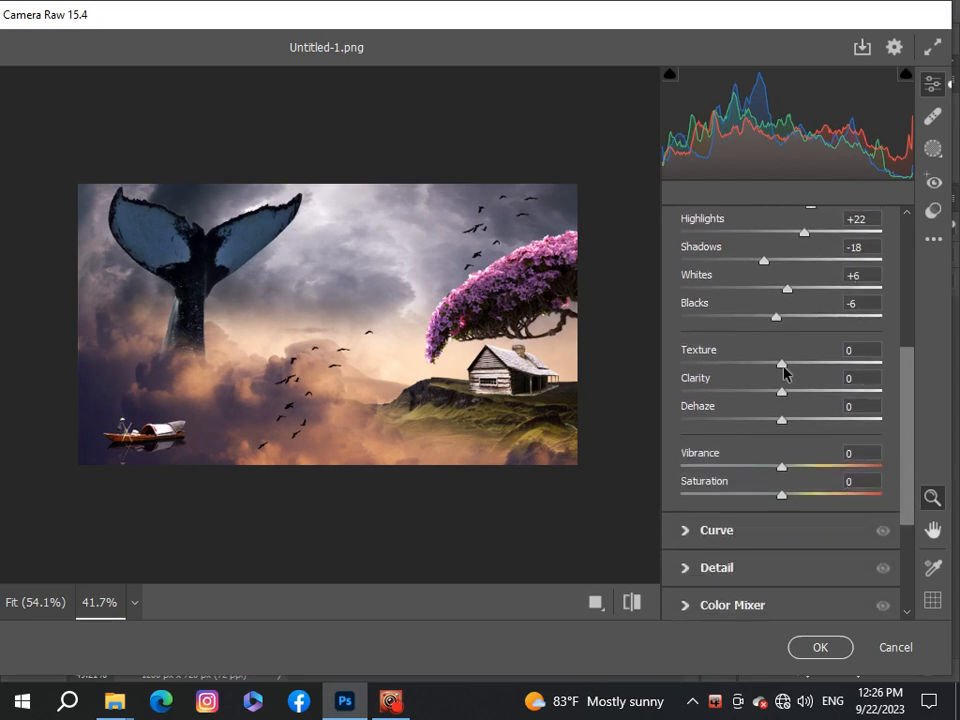
Set texture to -2 and clarity to +6, and fine-tune the vibrance and saturation of the composite
mouse_move(782, 367)
left_mouse_down()
mouse_move(765, 386)
mouse_move(814, 381)
mouse_move(756, 394)
mouse_move(787, 400)
mouse_move(780, 366)
left_mouse_up()
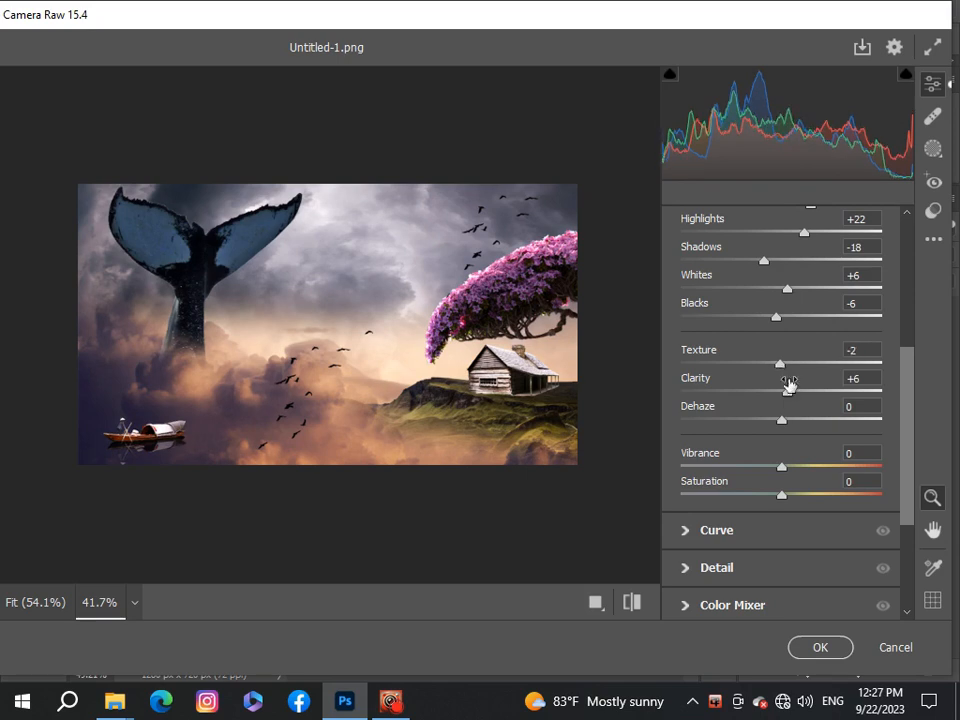
mouse_move(780, 469)
left_mouse_down()
mouse_move(819, 477)
mouse_move(761, 484)
mouse_move(783, 482)
left_mouse_up()
mouse_move(782, 498)
left_mouse_down()
mouse_move(798, 498)
mouse_move(782, 510)
left_mouse_up()
Lower the highlights of the parametric tone curve to -7 and collapse the curve settings
left_click_drag(902, 491, 902, 586)
left_click(688, 341)
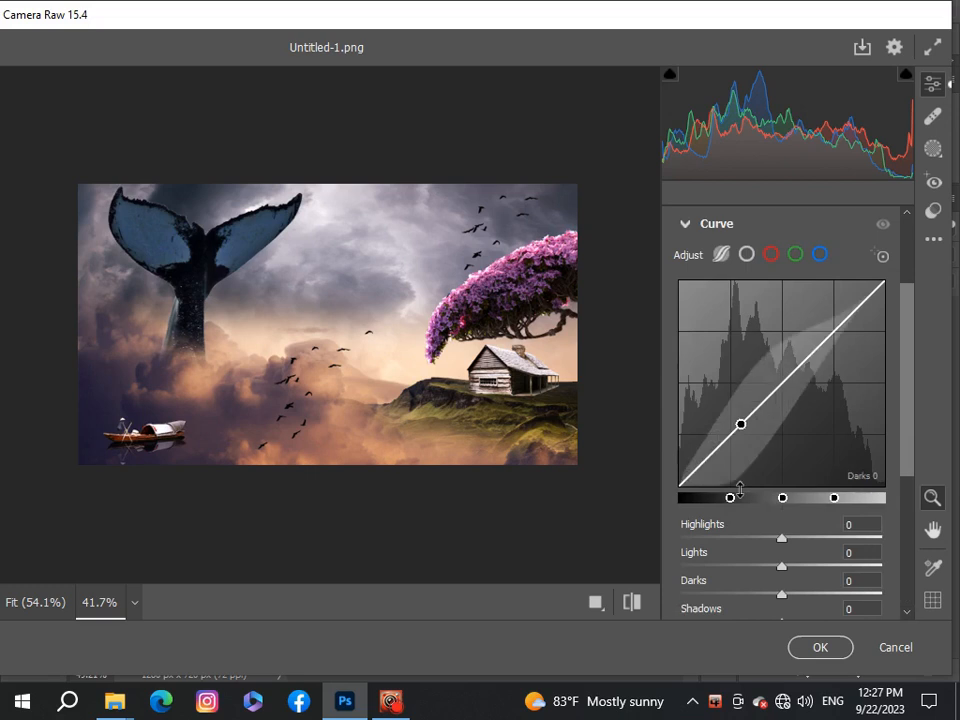
left_click_drag(781, 541, 774, 540)
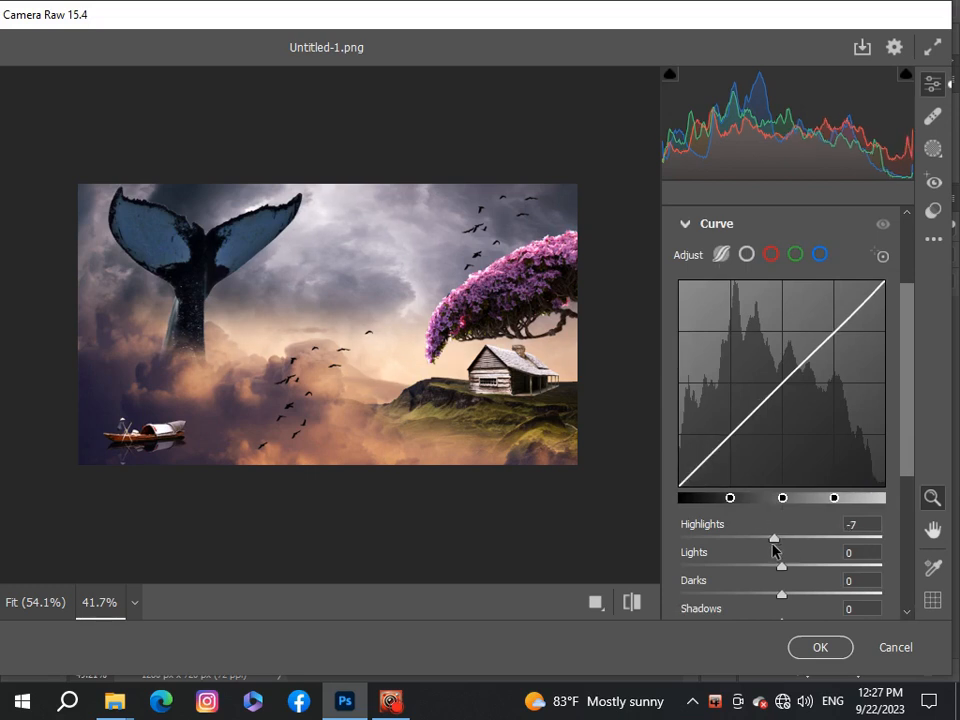
left_click(686, 226)
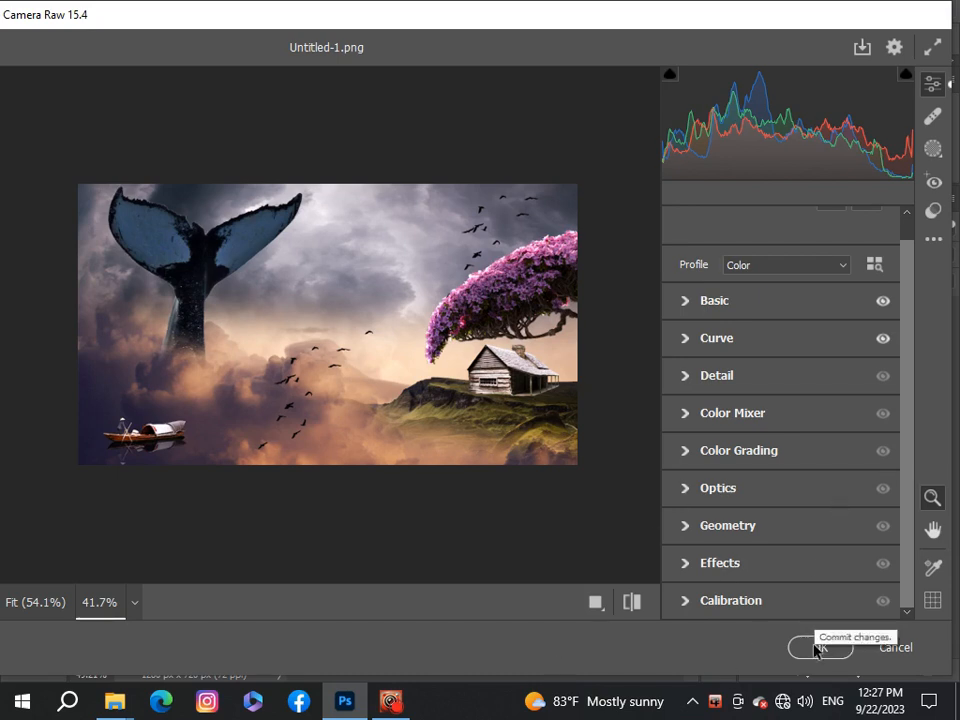
Expand the Optics settings of the Camera Raw Filter
left_click(688, 497)
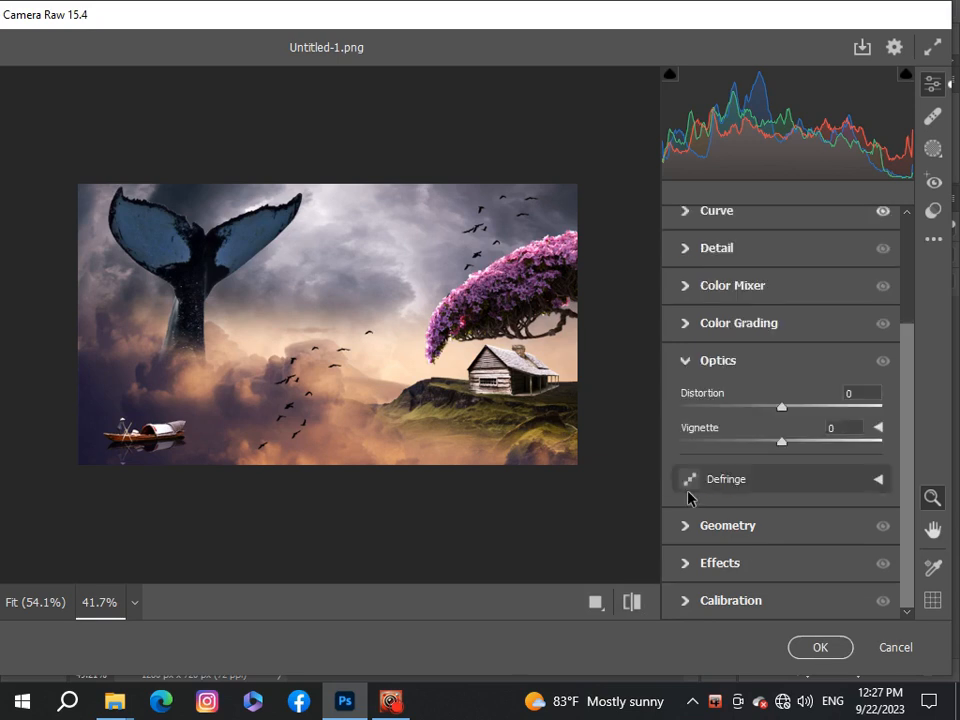